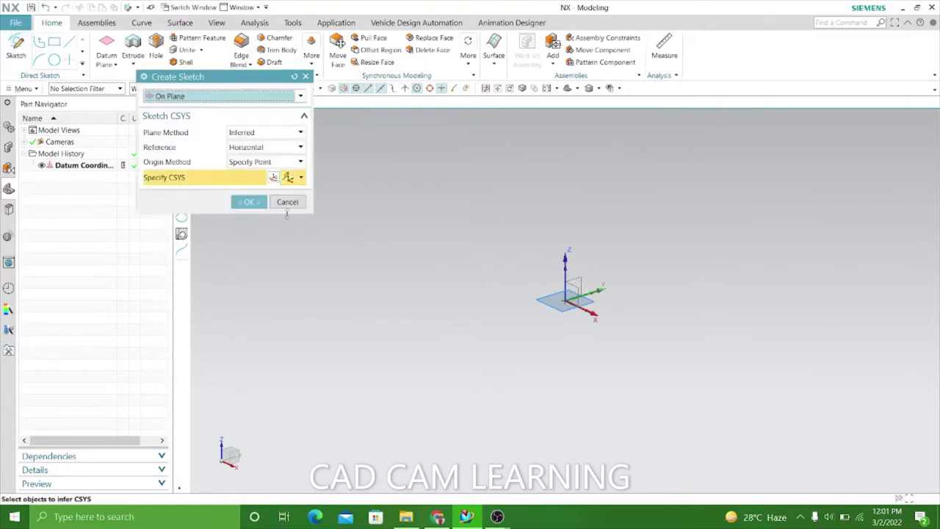
- Create Sketch (1) on the default XY datum plane of model2.prt
click(247, 202)
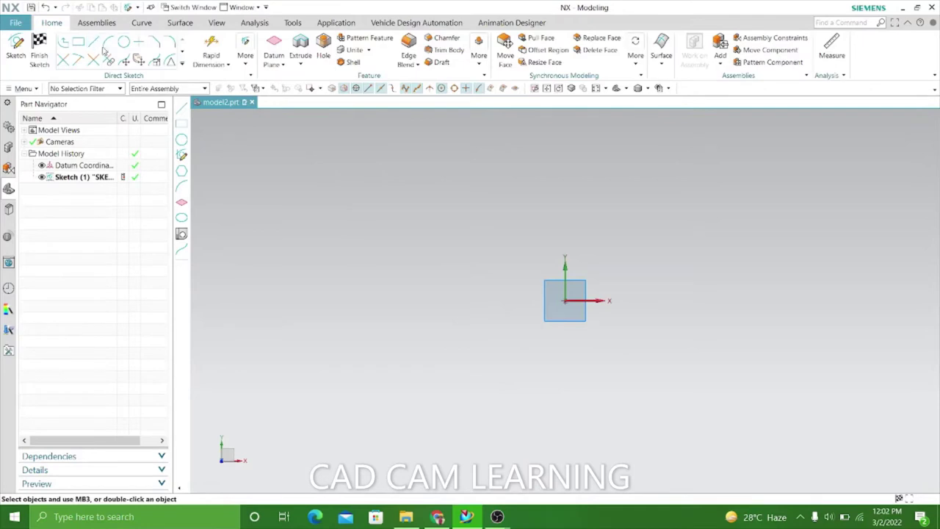
- Draw the first lines from the origin: a short angled chamfer line and a 9-unit horizontal top line
key(l)
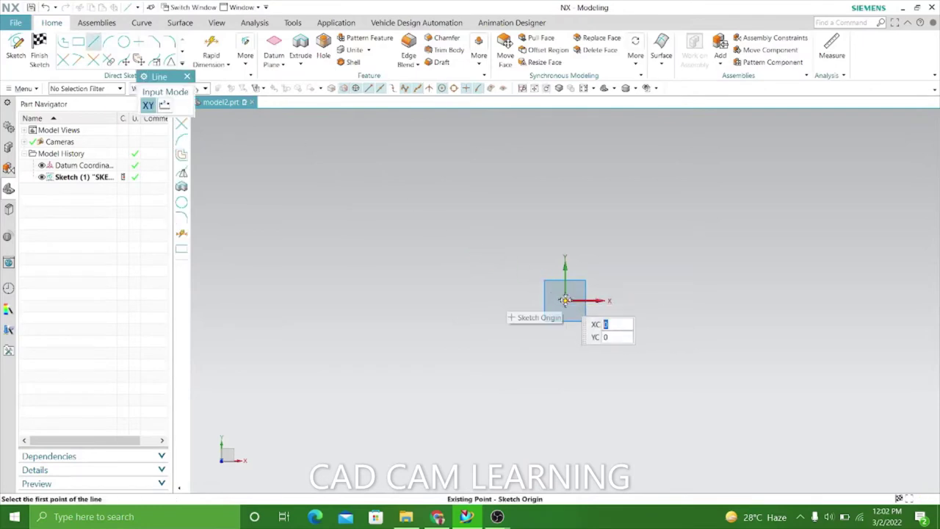
click(565, 300)
mouse_move(563, 263)
shift+middle_down()
mouse_move(558, 288)
mouse_move(487, 285)
shift+middle_up()
key(Escape)
shift+middle_drag(481, 231, 507, 275)
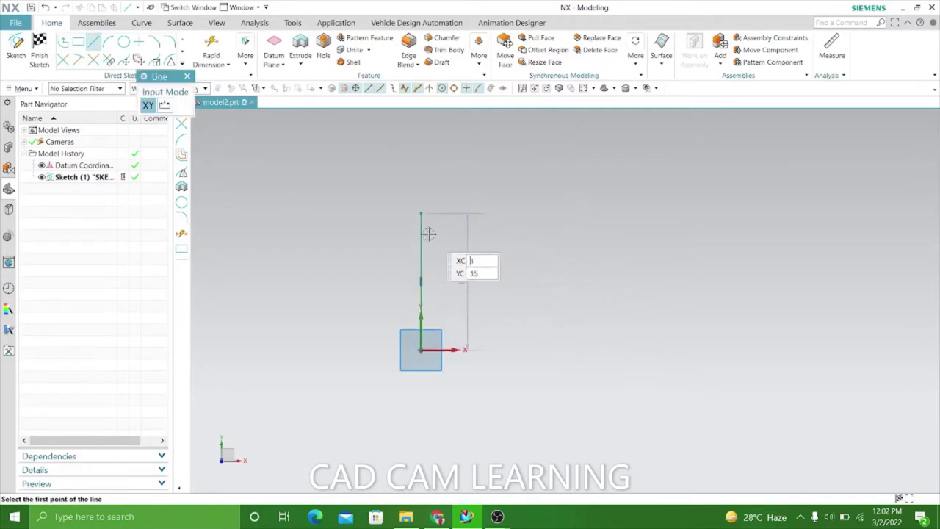
click(422, 212)
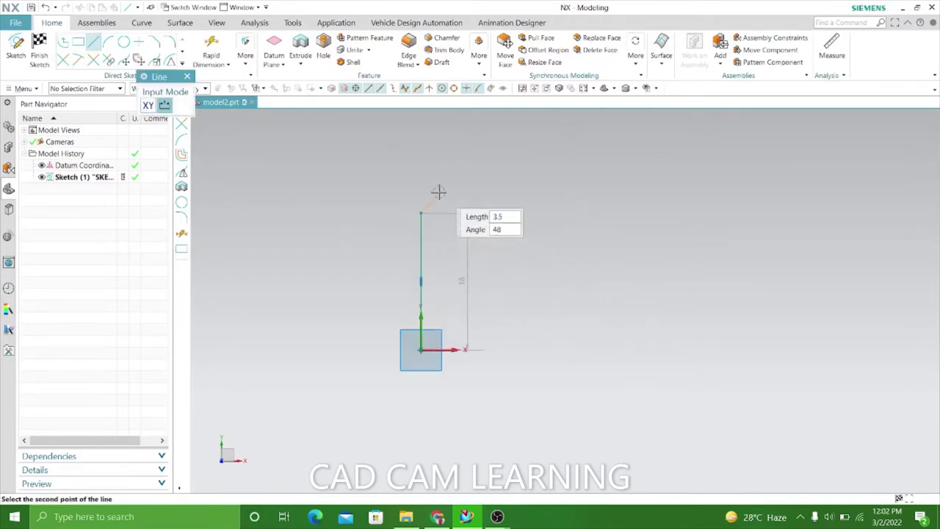
click(436, 198)
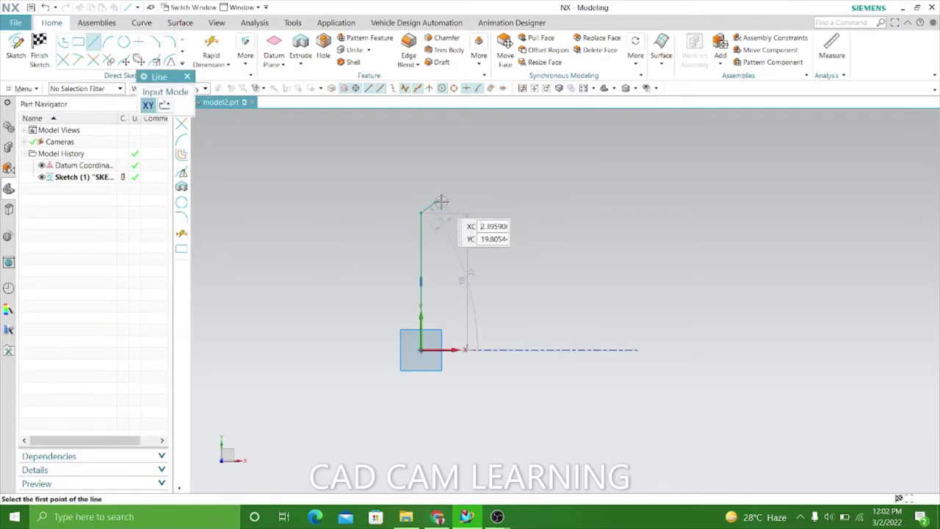
click(439, 199)
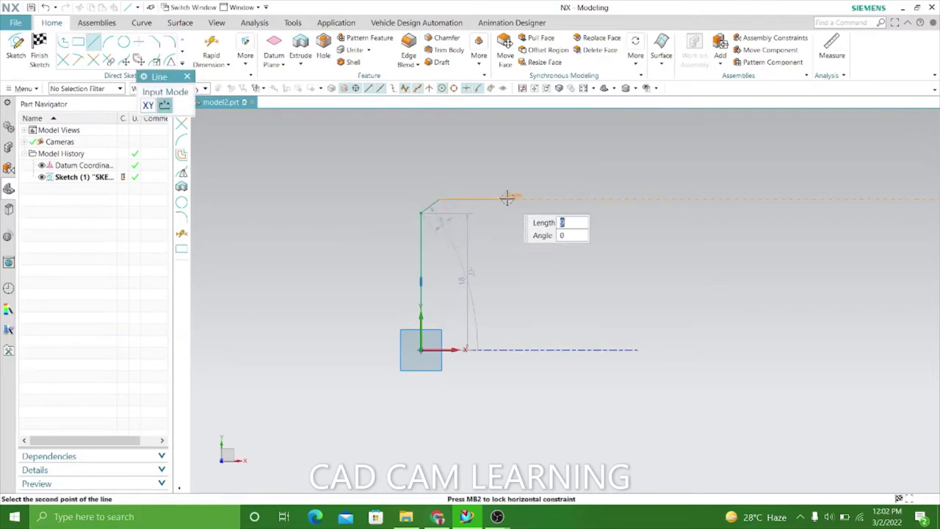
click(508, 200)
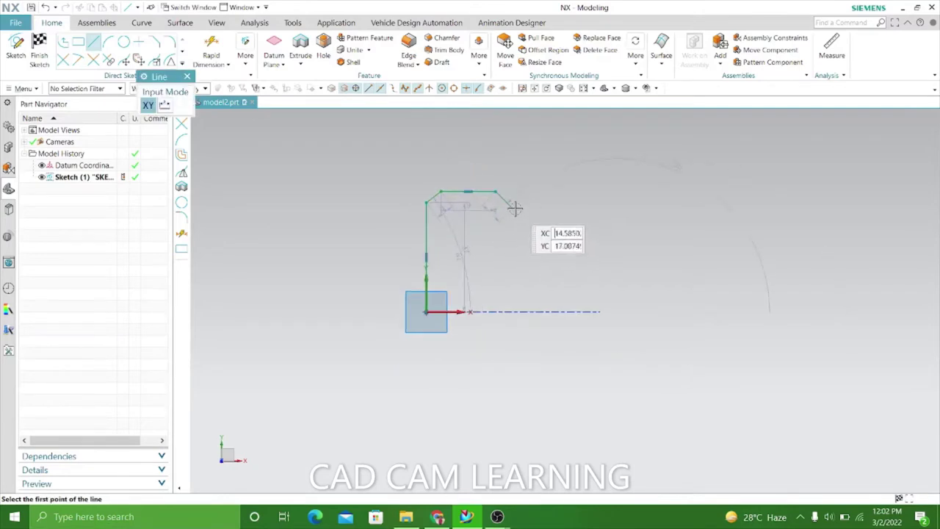
- Continue the profile with a 10-unit vertical drop, the long horizontal line and a 4-unit drop
click(515, 208)
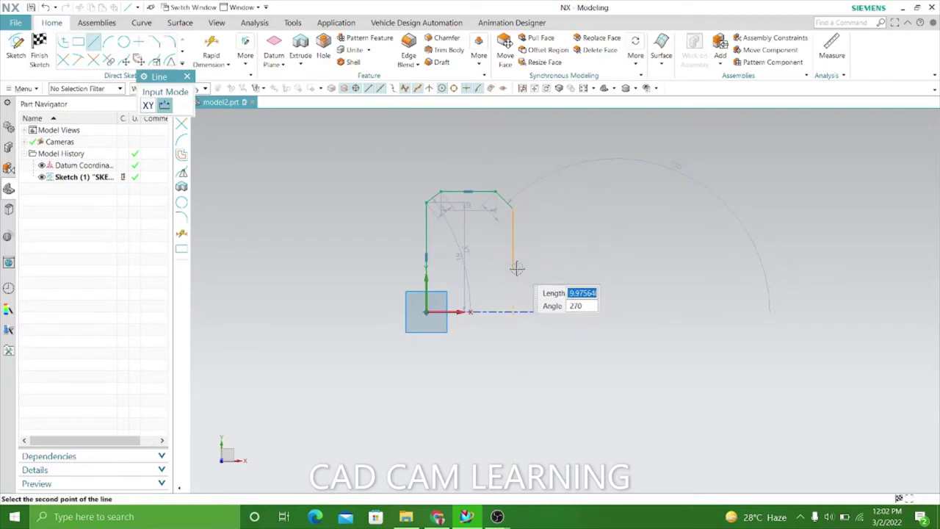
click(500, 261)
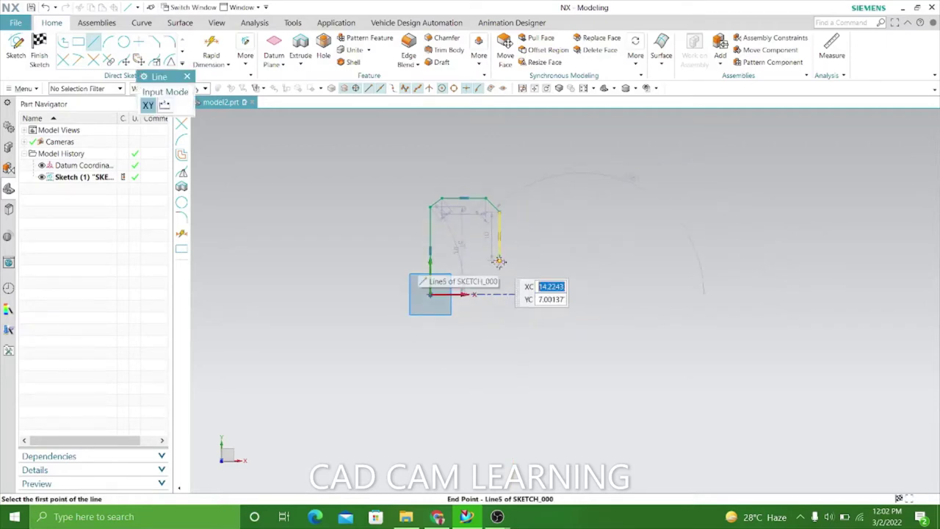
text(41.540)
key(Return)
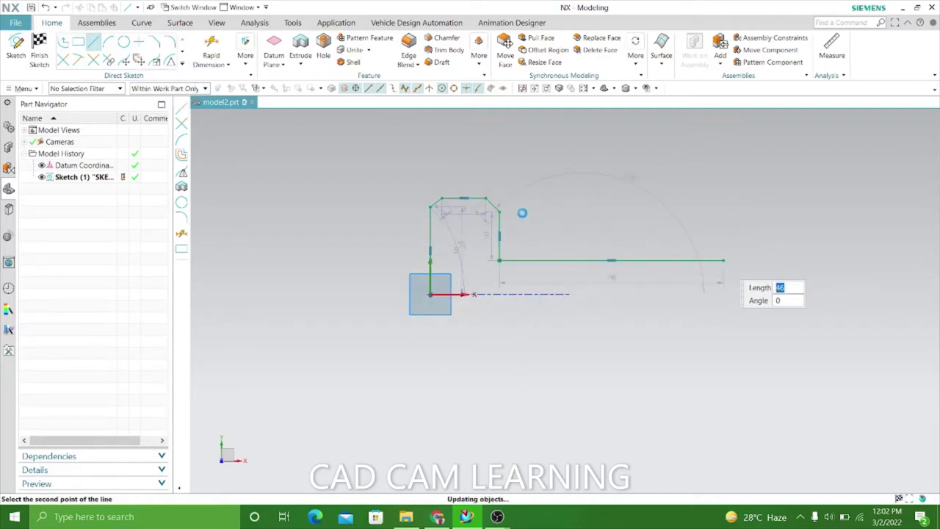
scroll(677, 268, up, 3)
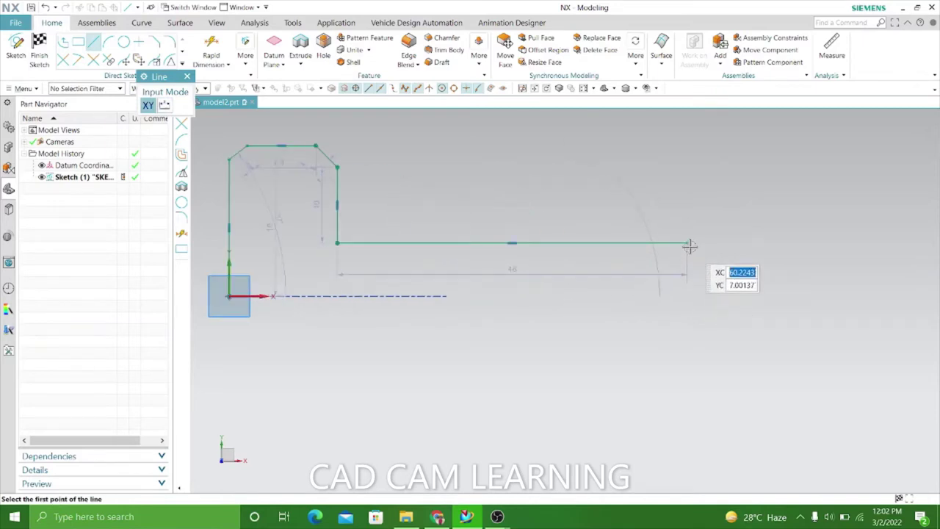
click(688, 245)
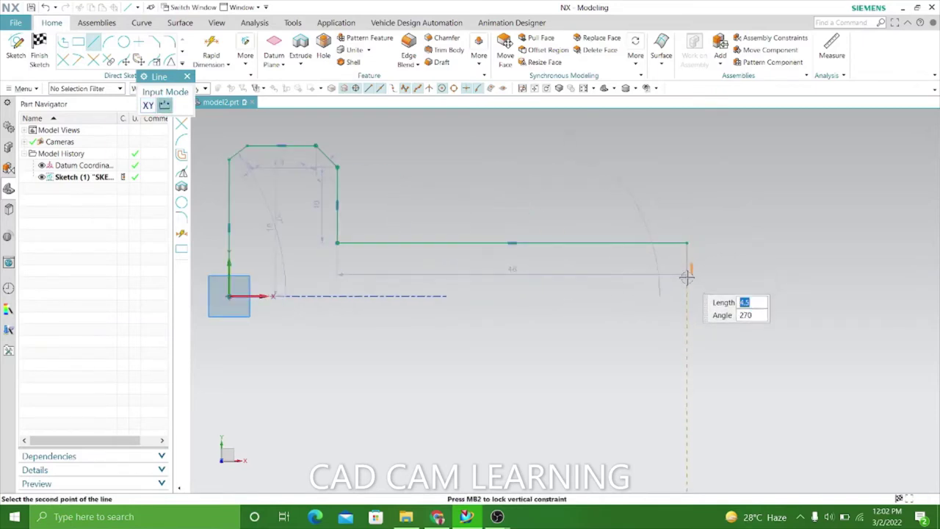
text(4)
key(Return)
scroll(646, 200, down, 1)
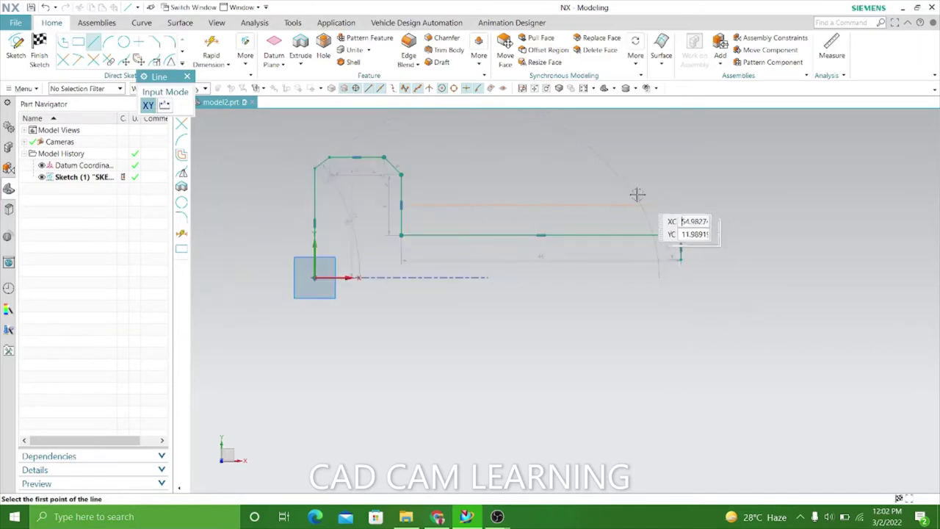
key(Escape)
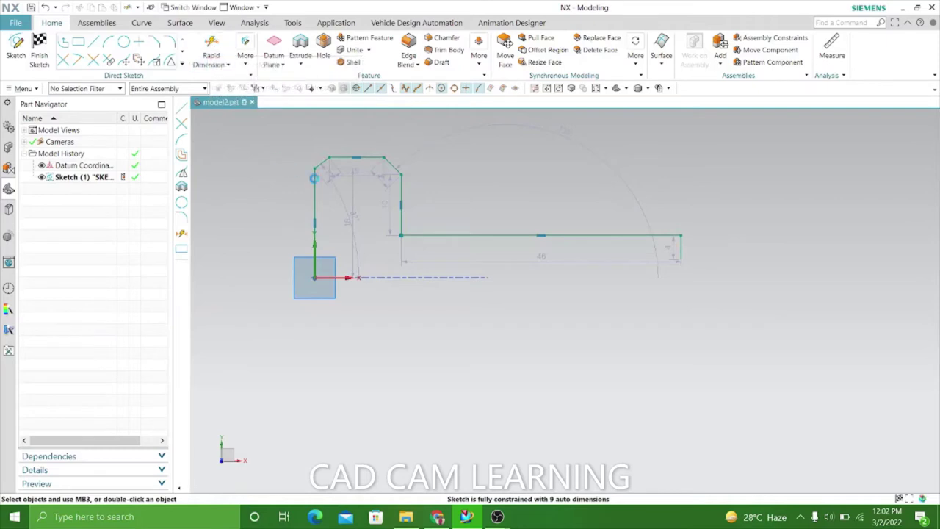
- Add a dimension to the top-left corner line and set it to 0.5
key(d)
scroll(602, 247, down, 1)
scroll(426, 203, up, 2)
scroll(429, 209, up, 2)
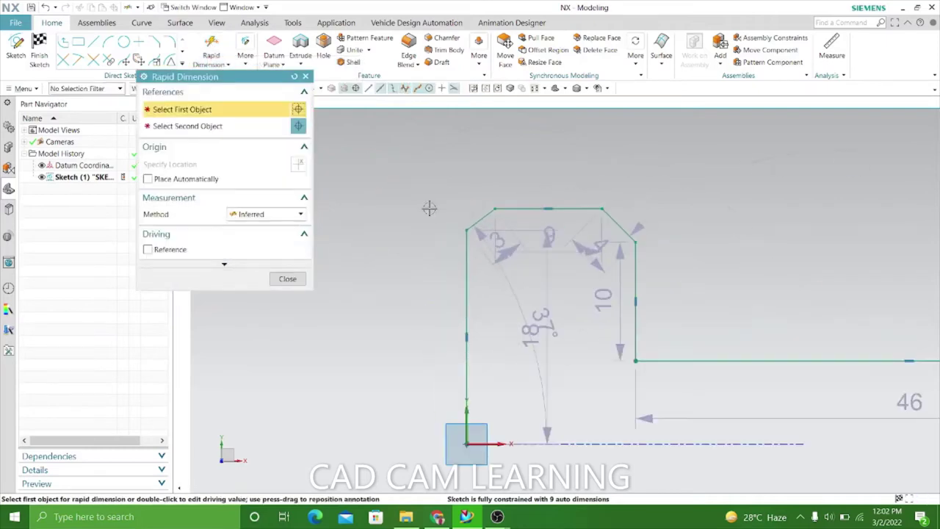
click(486, 210)
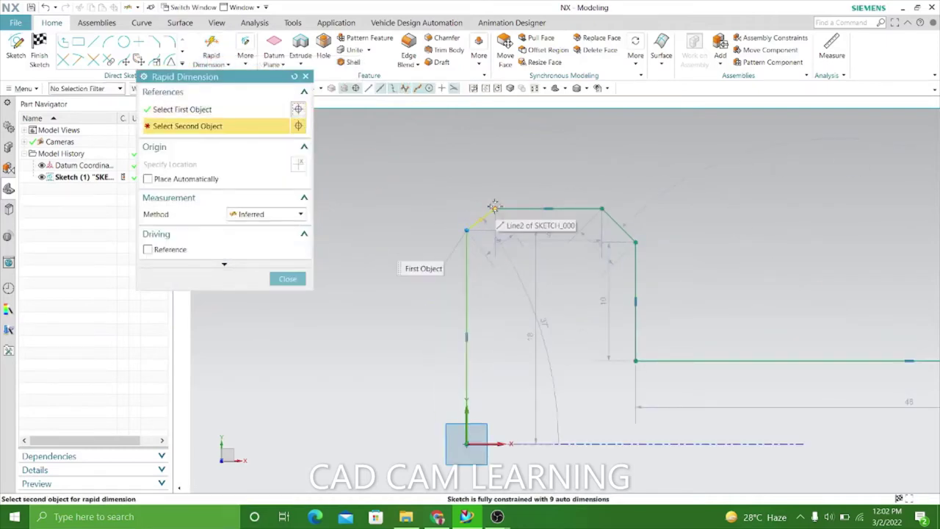
click(493, 210)
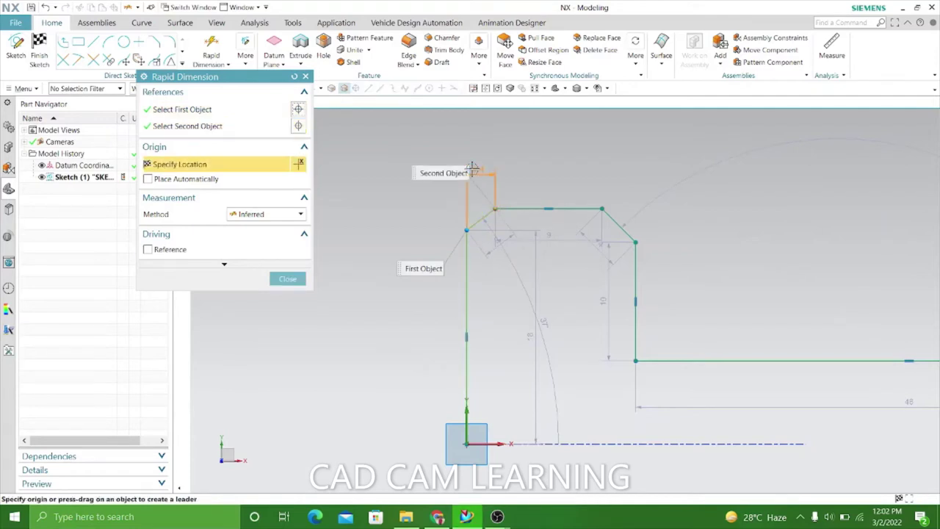
click(472, 169)
text(0.53)
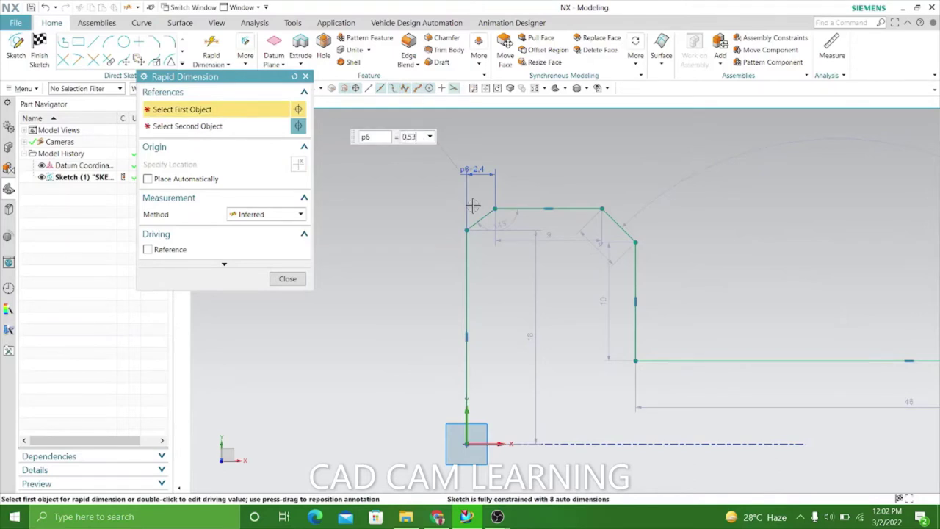
key(Return)
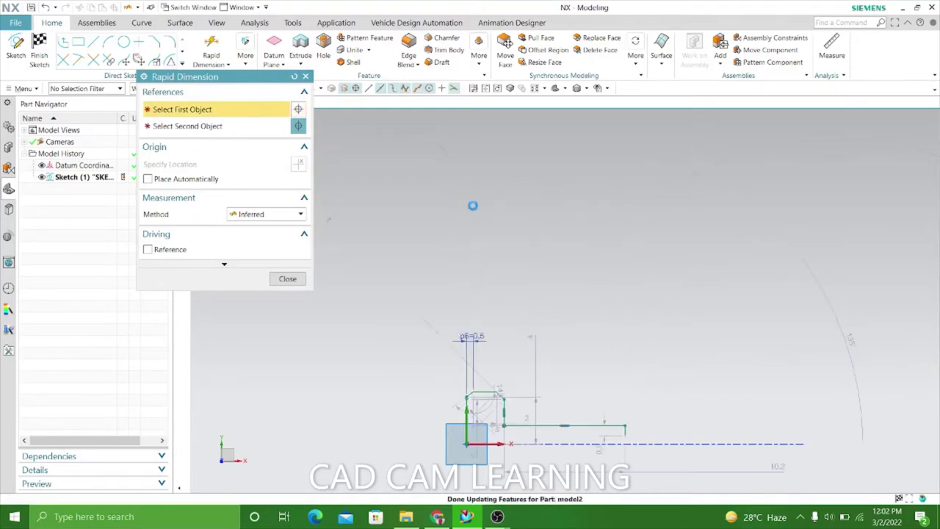
- Dimension the right chamfer corner at 0.5 as well
scroll(482, 371, up, 2)
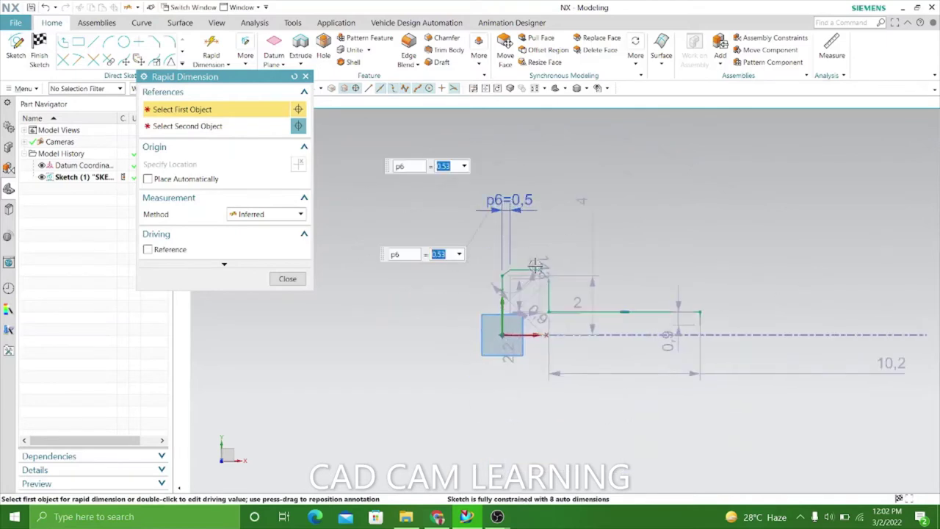
scroll(507, 331, up, 3)
scroll(543, 279, up, 2)
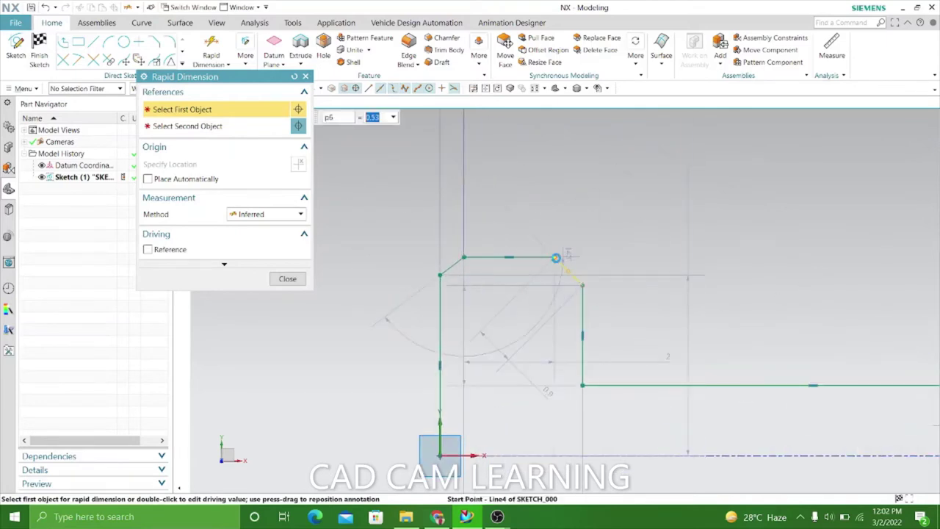
click(556, 258)
click(583, 285)
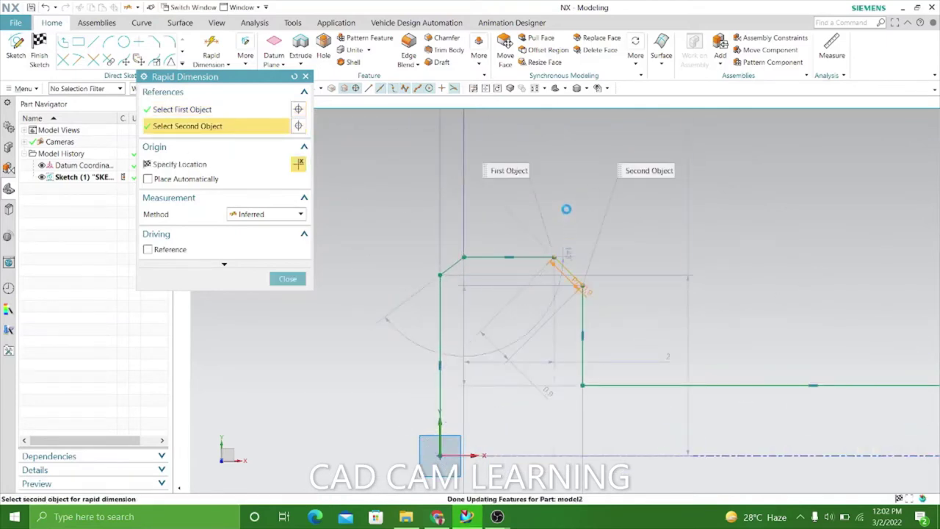
click(567, 209)
text(0.53)
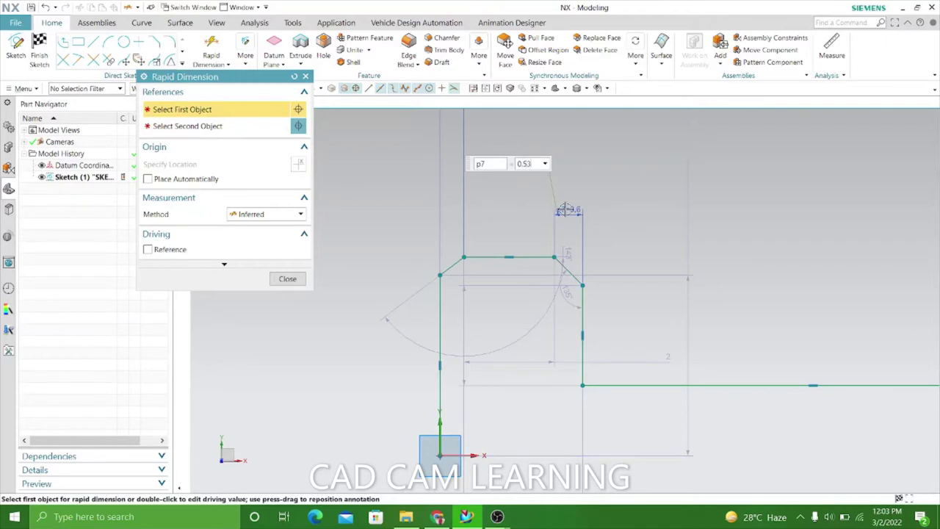
key(Return)
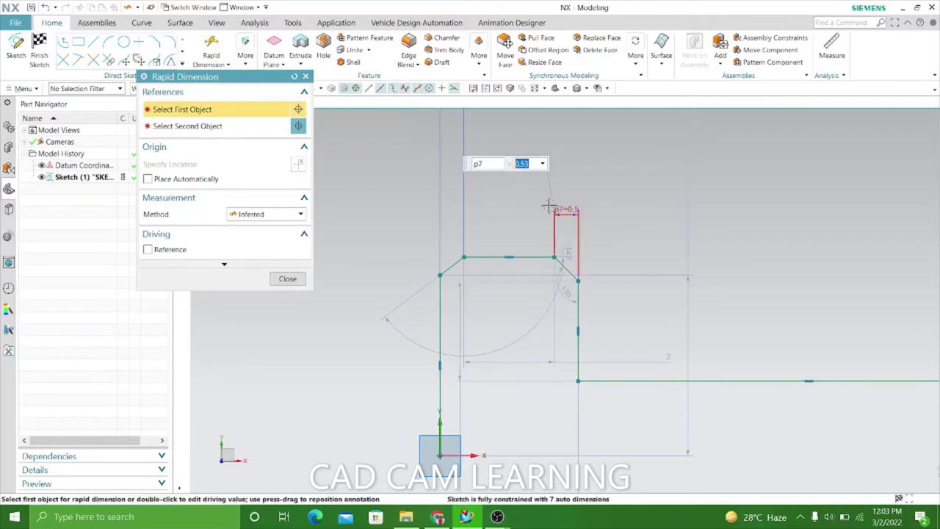
scroll(566, 207, down, 1)
click(290, 279)
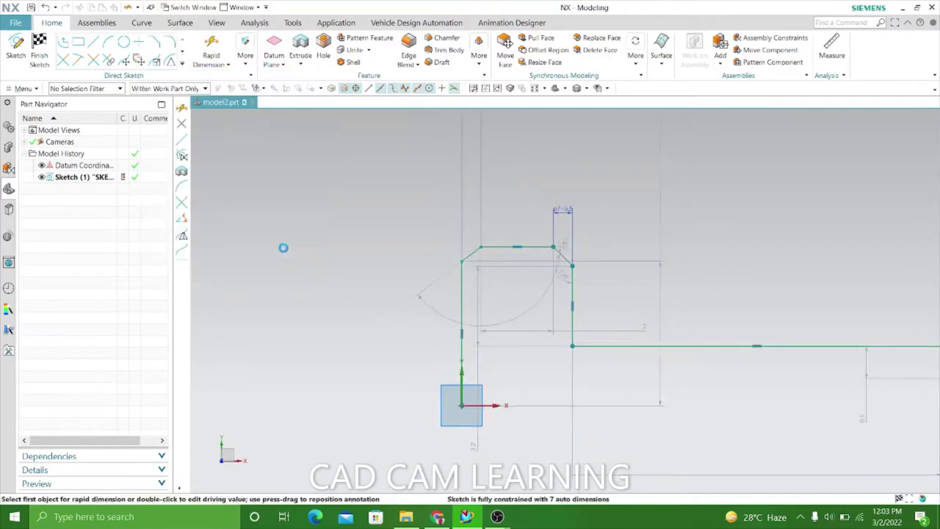
click(228, 65)
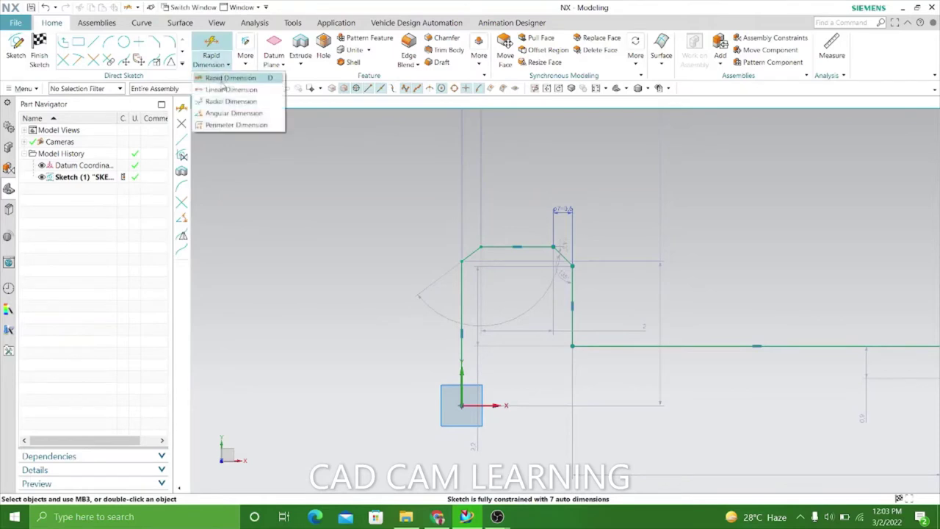
- Add a 30° angular dimension between the left slanted edge and its vertical line
click(234, 113)
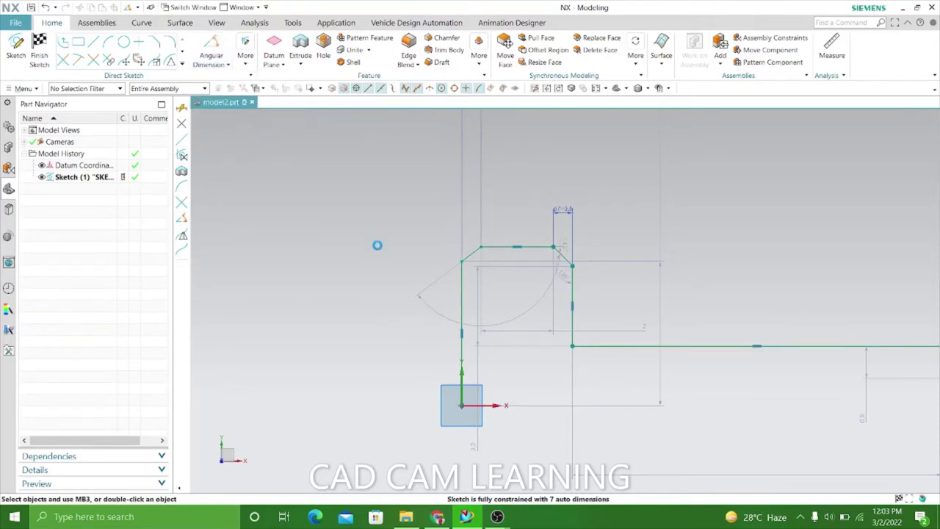
click(461, 286)
click(443, 290)
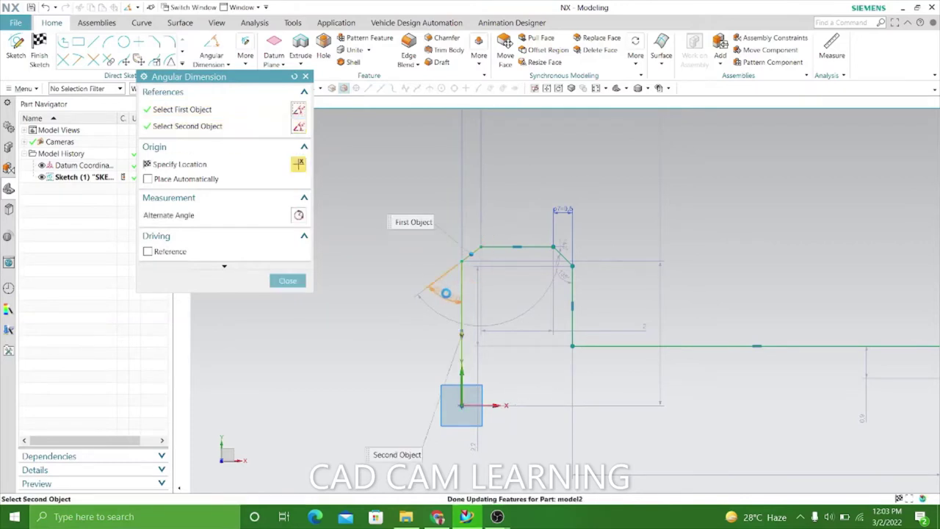
click(446, 288)
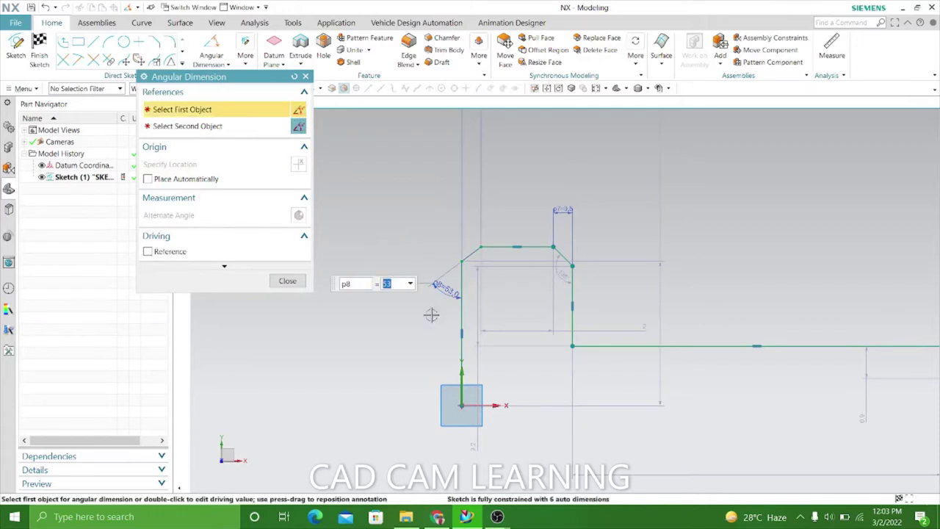
key(Return)
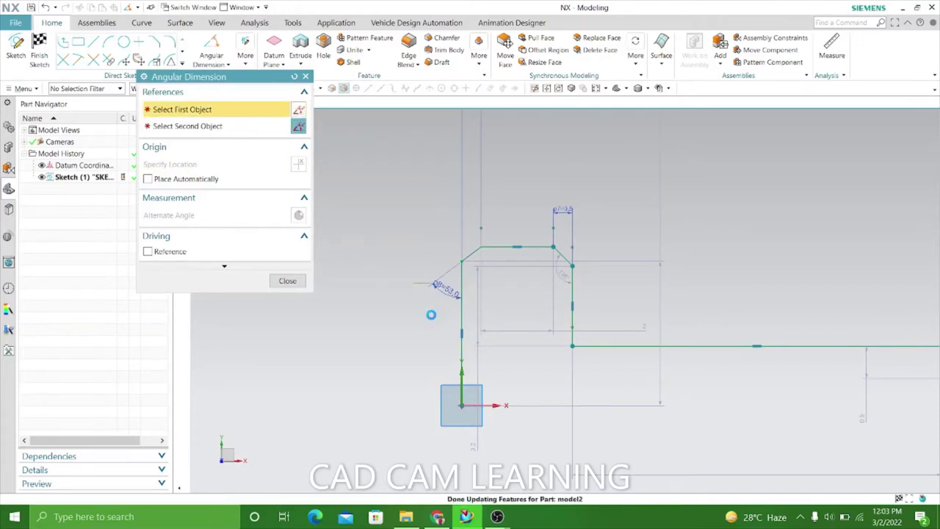
- Fix the right slanted edge at 30° to its adjoining vertical line
scroll(571, 252, up, 1)
scroll(572, 252, up, 3)
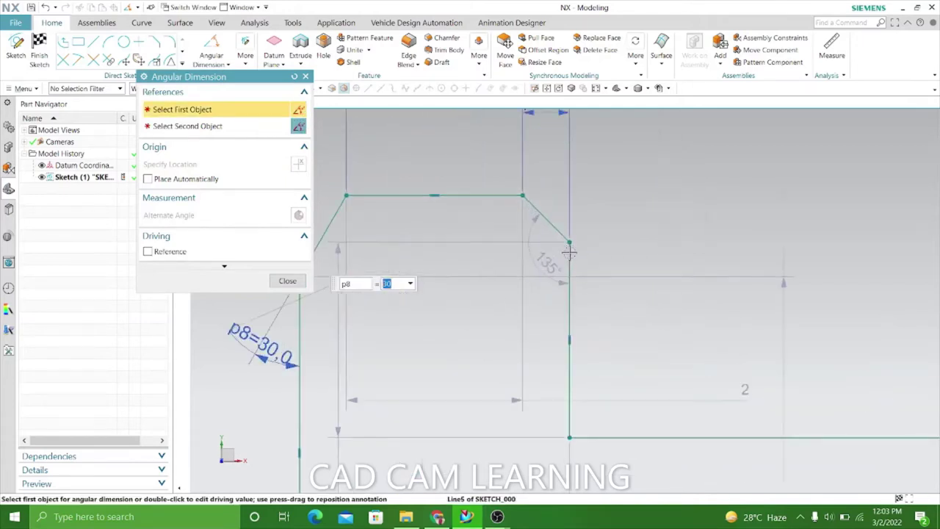
click(547, 220)
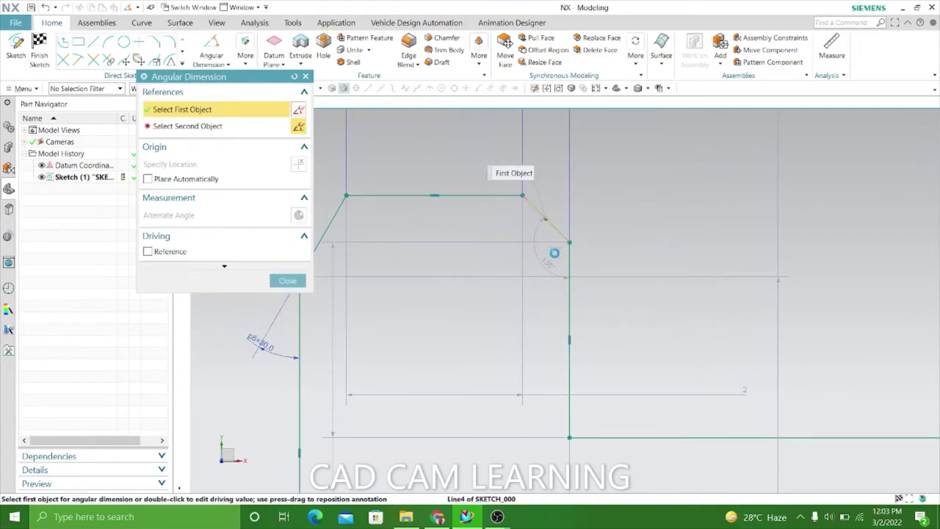
click(567, 288)
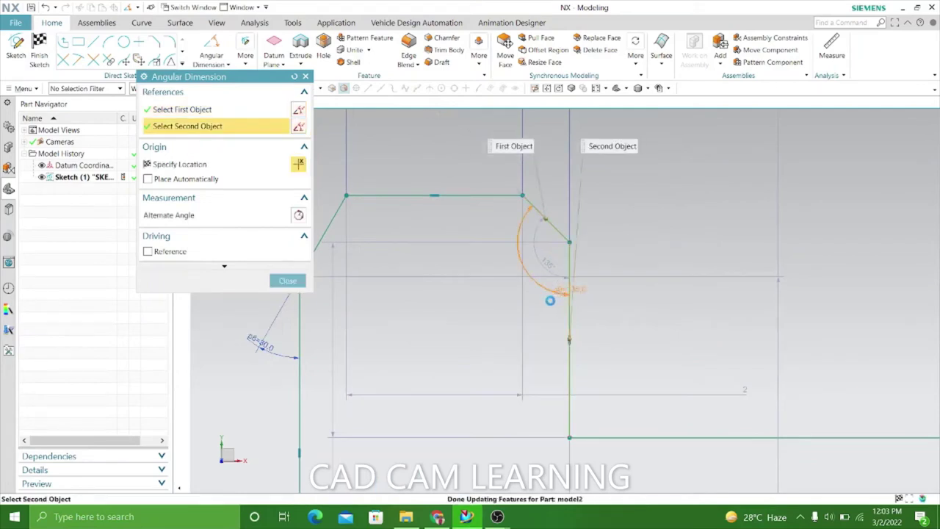
click(601, 302)
text(30)
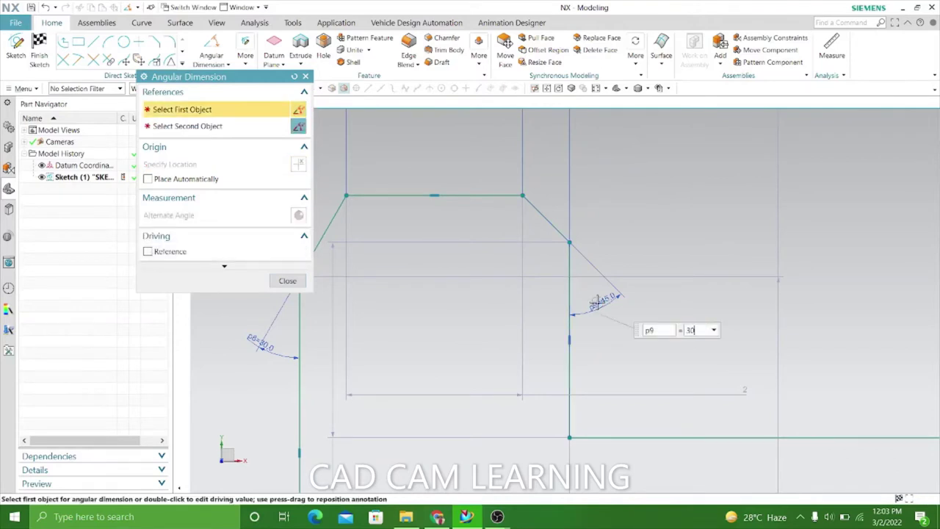
key(Return)
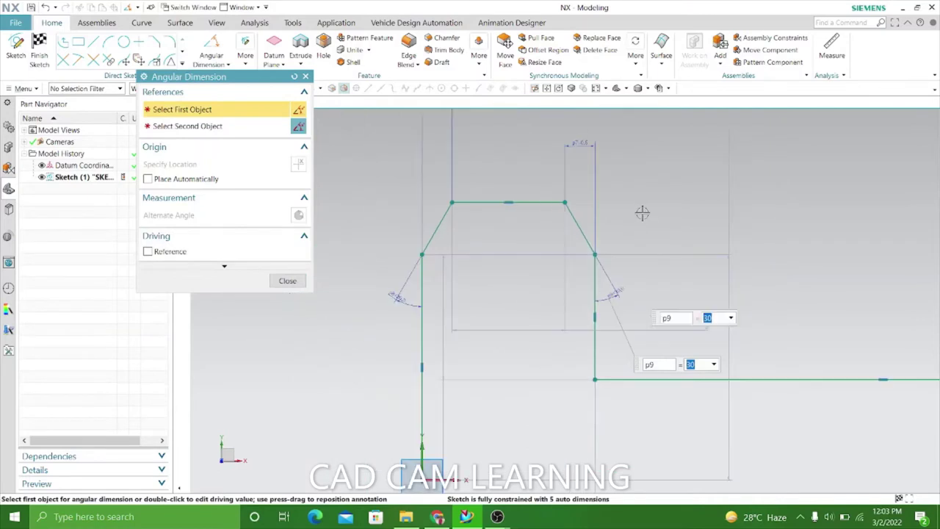
click(287, 281)
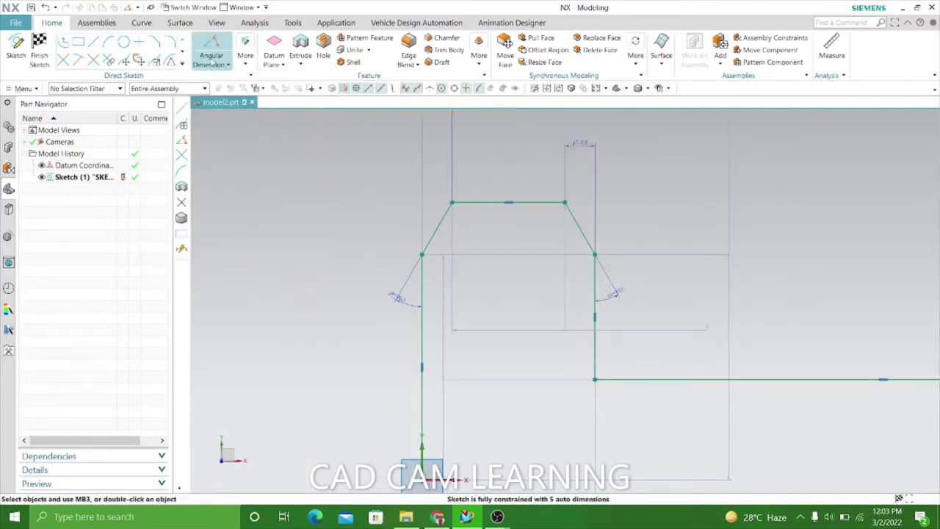
- Add a vertical height dimension from the profile's top line to the origin
click(229, 67)
click(229, 79)
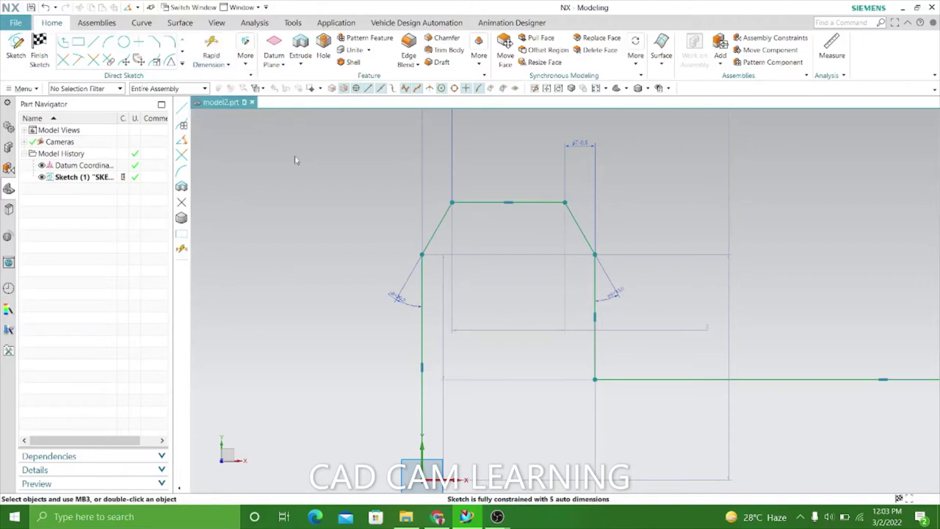
scroll(506, 175, down, 2)
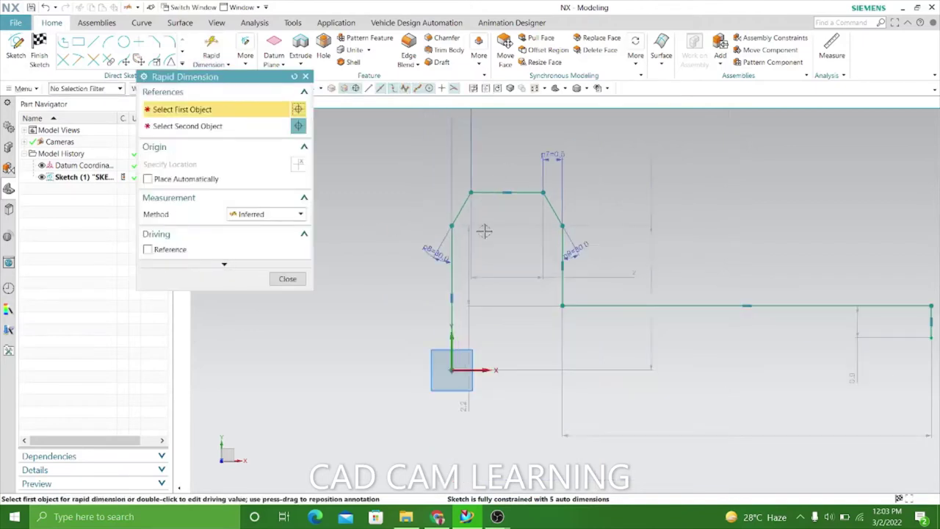
click(488, 197)
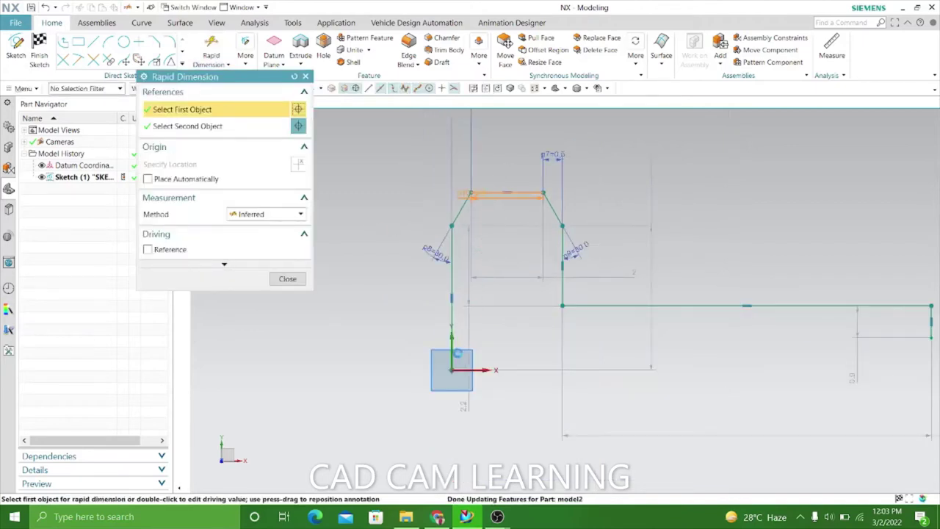
click(445, 366)
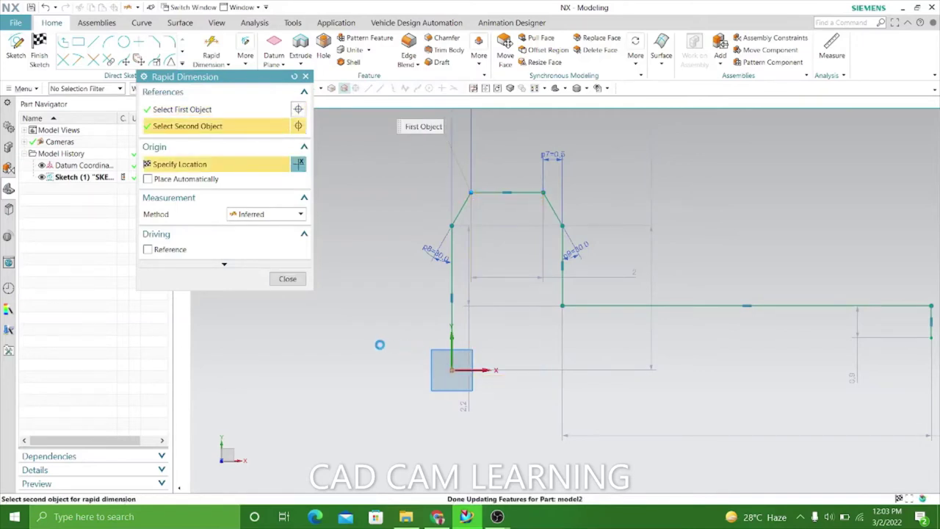
click(379, 344)
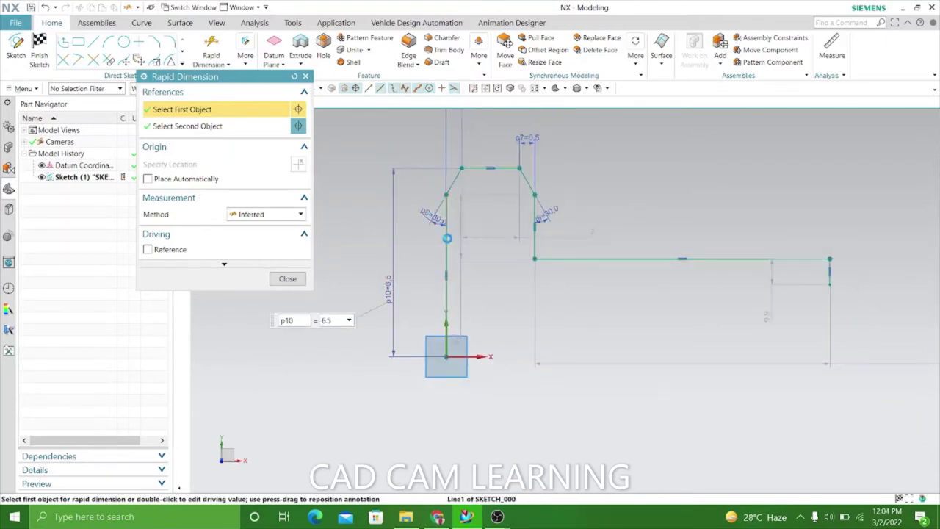
- Dimension the top line's width at 8
click(446, 236)
click(536, 243)
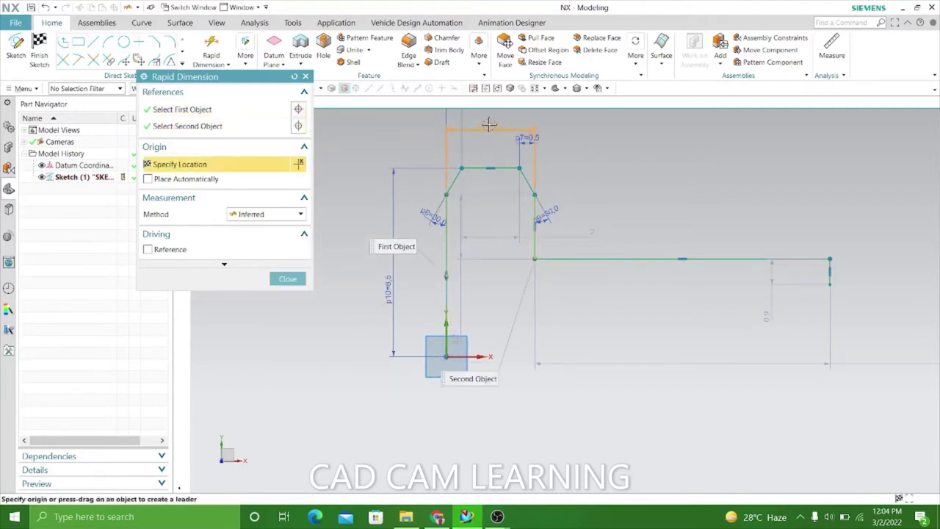
click(490, 125)
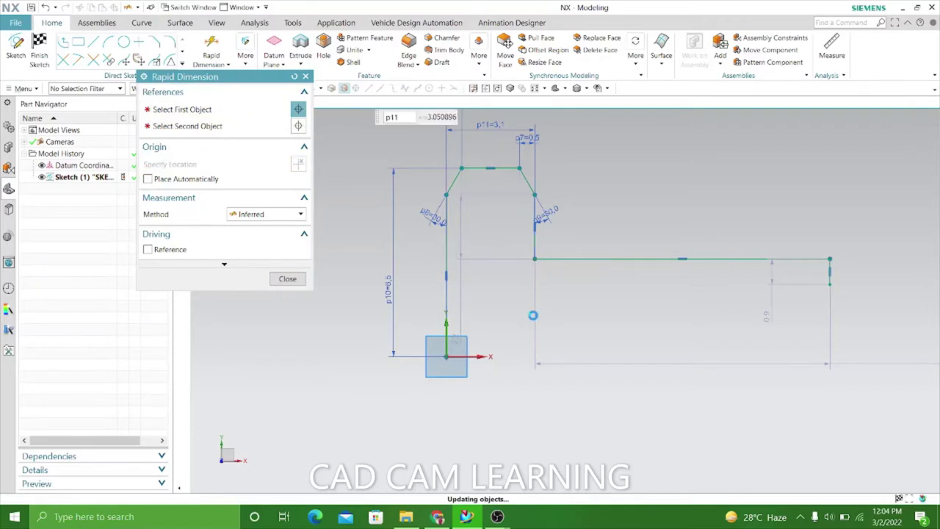
scroll(535, 318, down, 1)
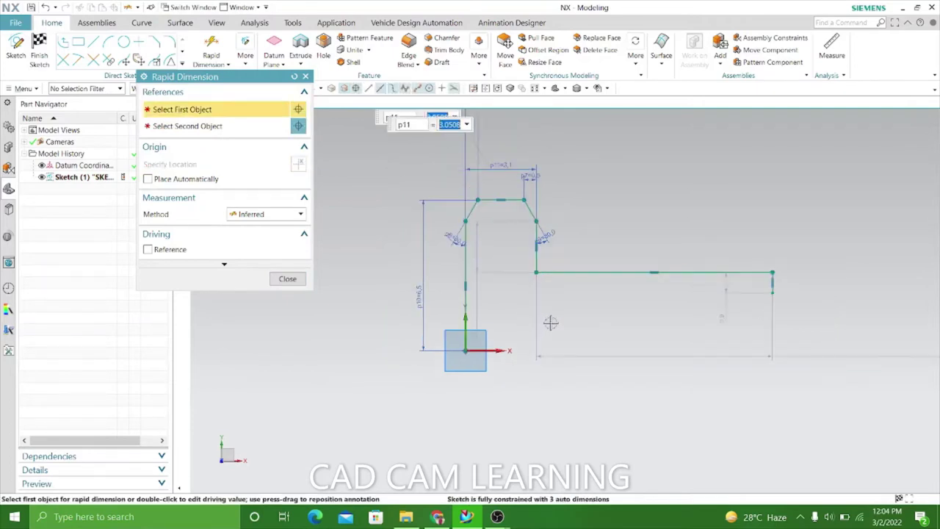
text(8)
key(Return)
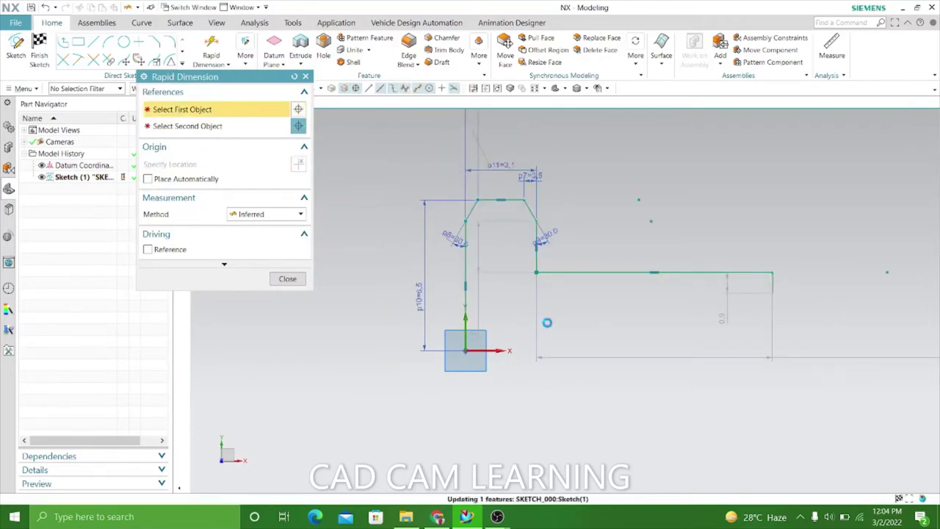
scroll(387, 214, down, 1)
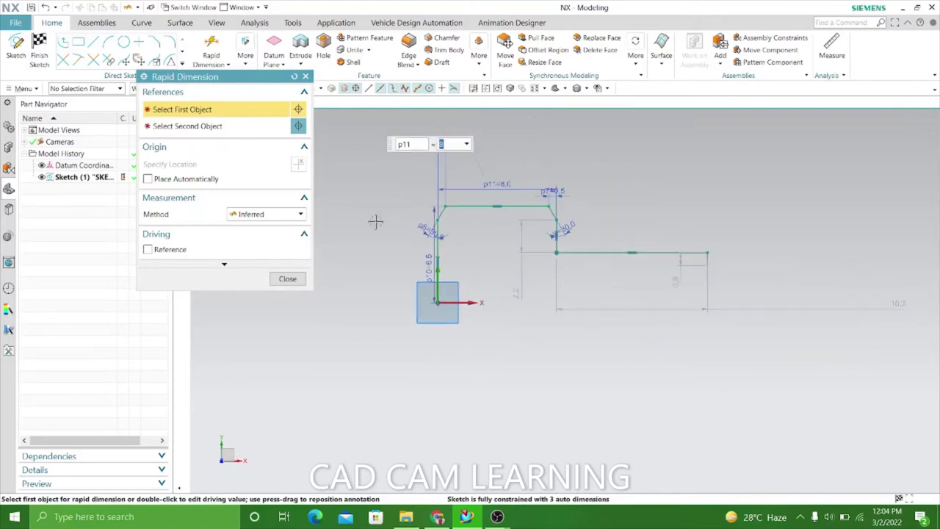
click(288, 279)
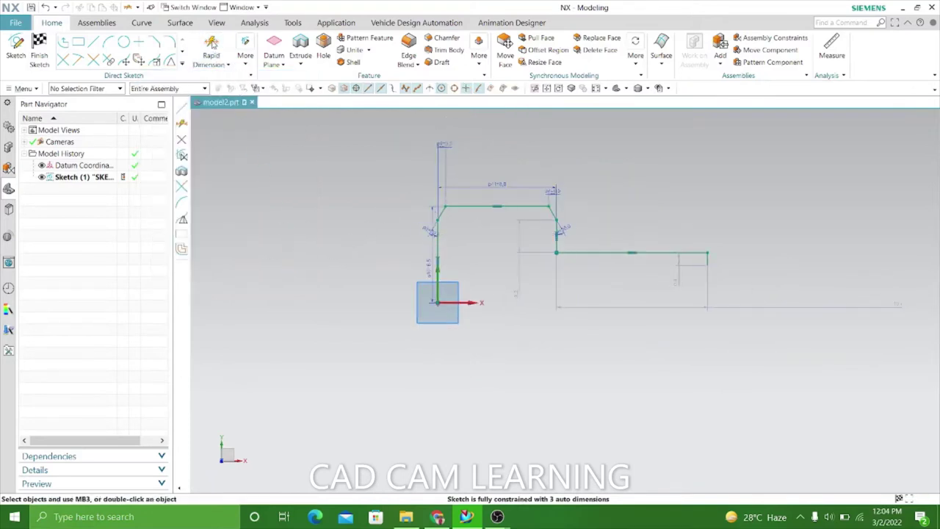
- Set the long horizontal line's length to 30 with a Rapid Dimension
key(d)
scroll(768, 267, up, 2)
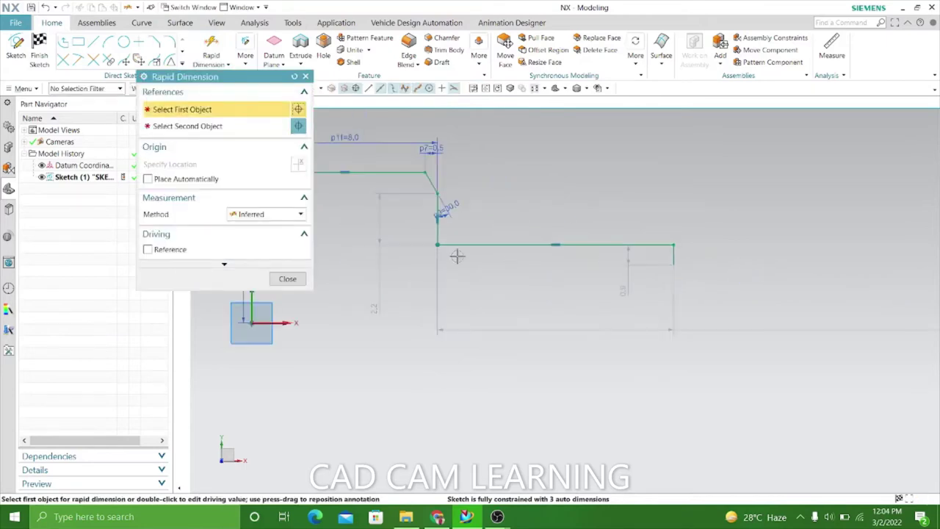
click(437, 213)
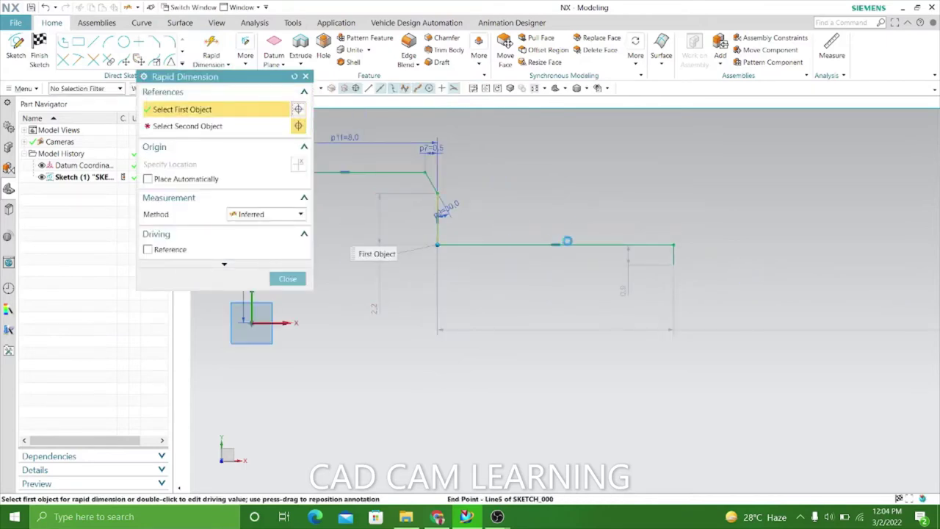
click(675, 245)
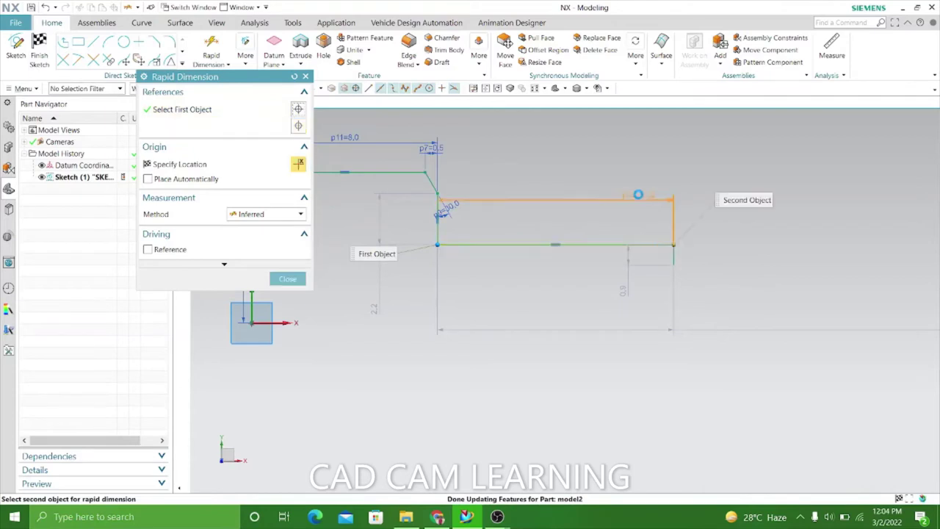
click(638, 194)
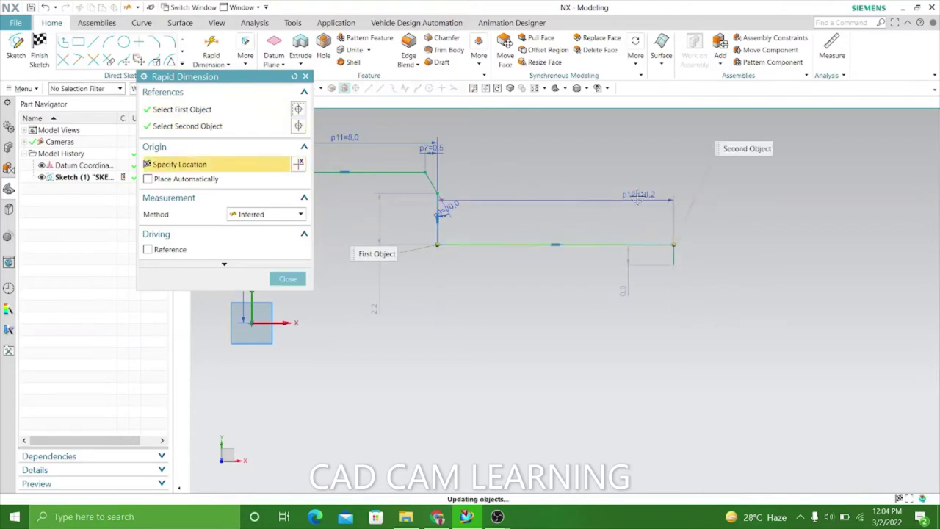
double_click(637, 196)
text(30)
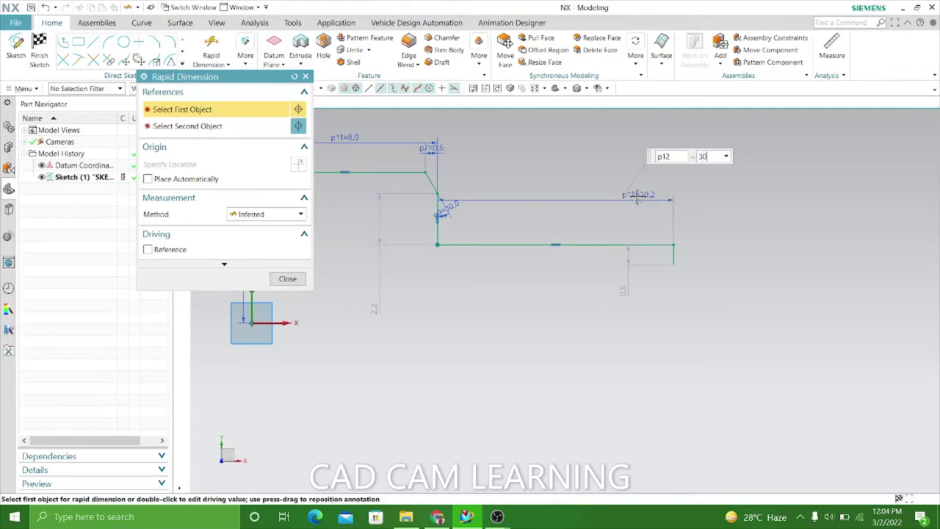
key(Return)
- Place a height dimension on the short vertical line at the right end
scroll(507, 203, up, 5)
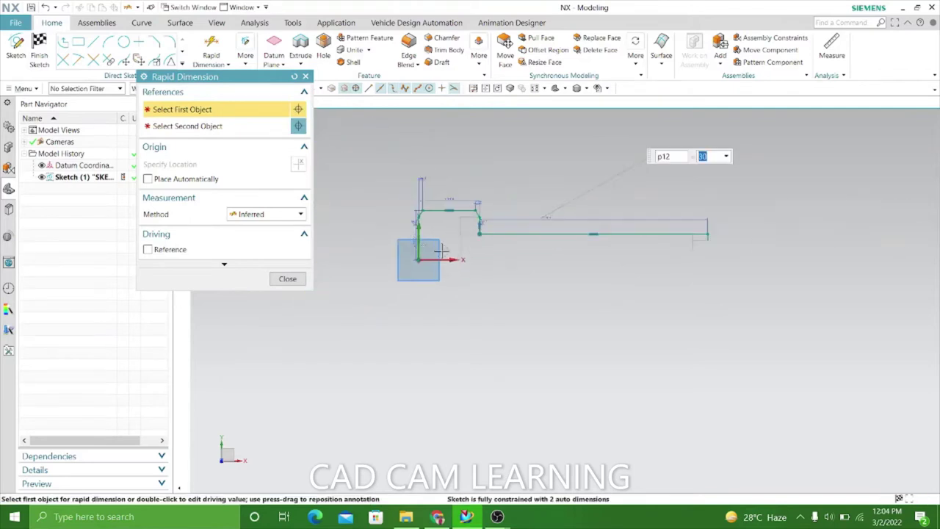
scroll(723, 250, down, 3)
scroll(690, 246, down, 2)
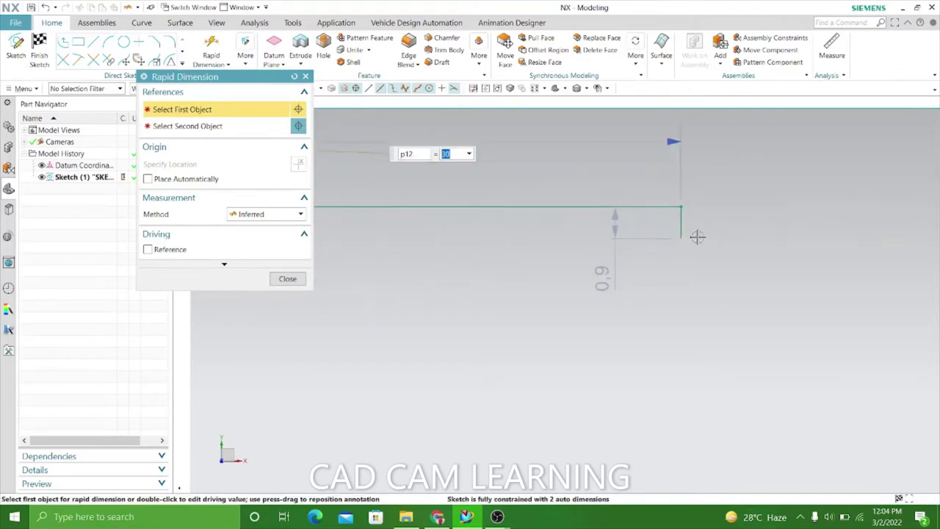
scroll(697, 237, down, 3)
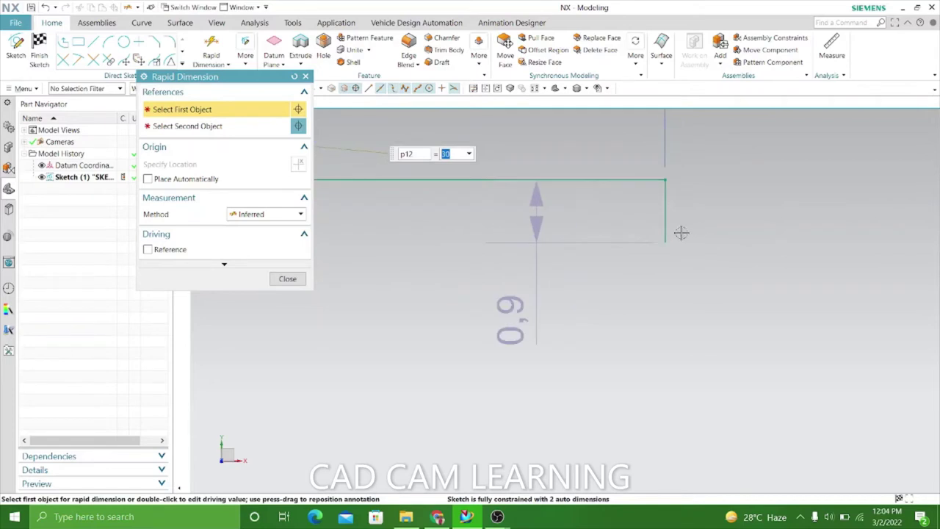
click(516, 214)
click(773, 221)
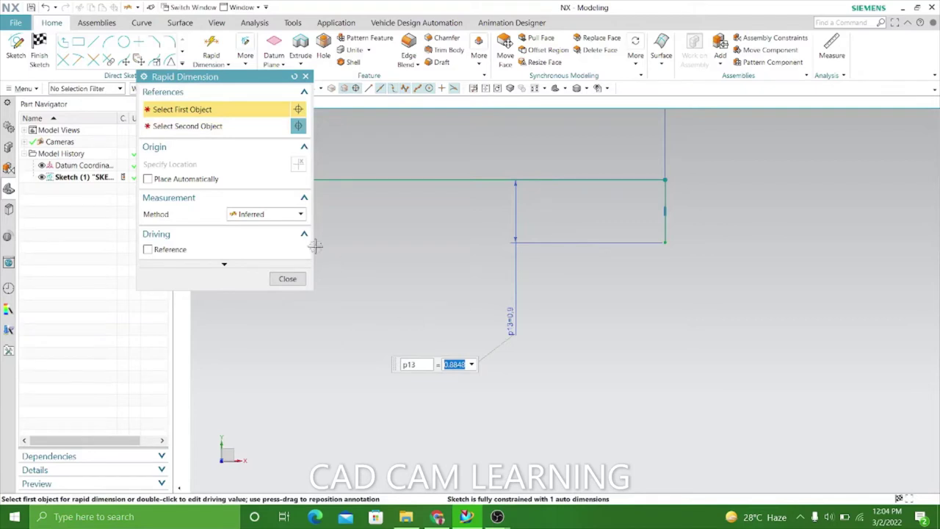
click(288, 277)
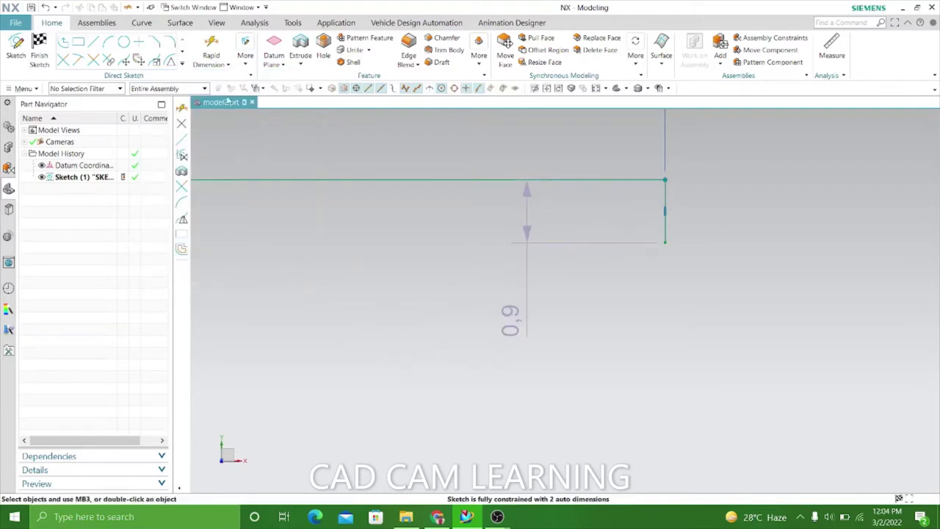
- Set the right edge's end height to 4 from the long horizontal line
click(661, 180)
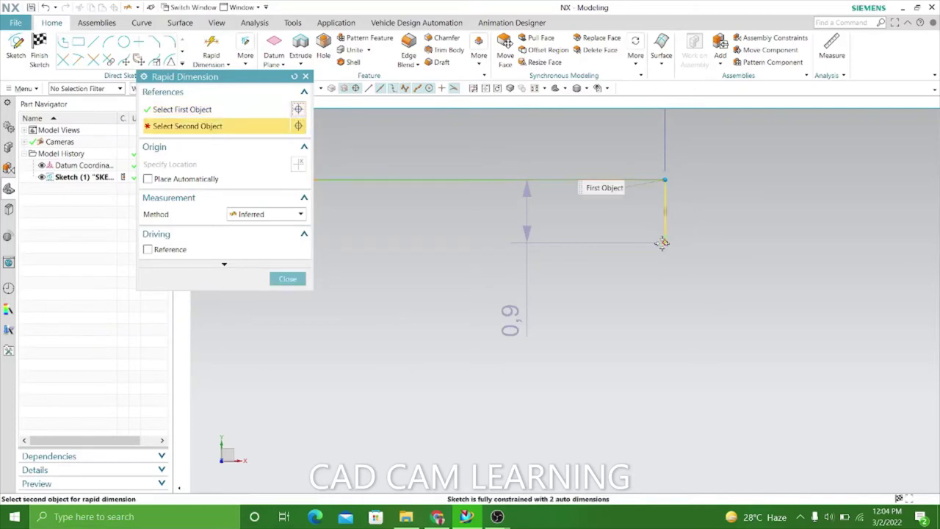
click(662, 244)
click(725, 233)
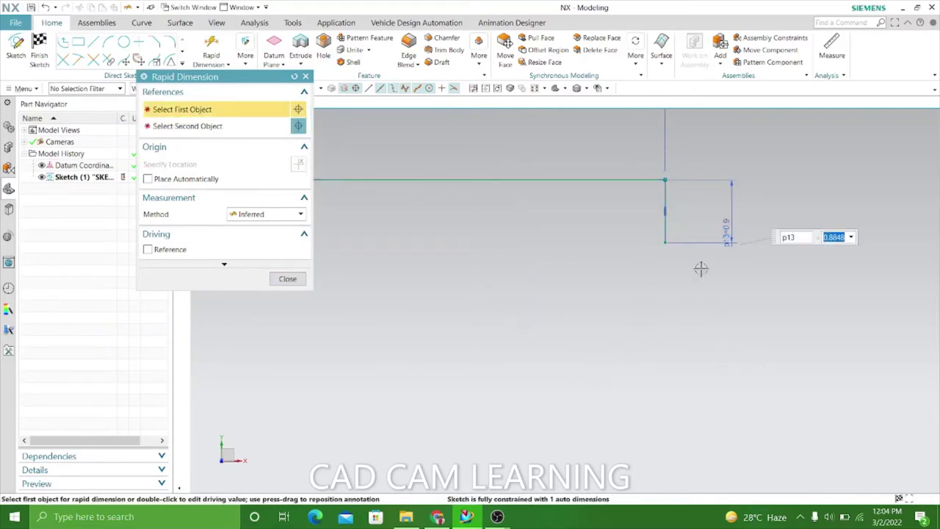
text(4)
key(Return)
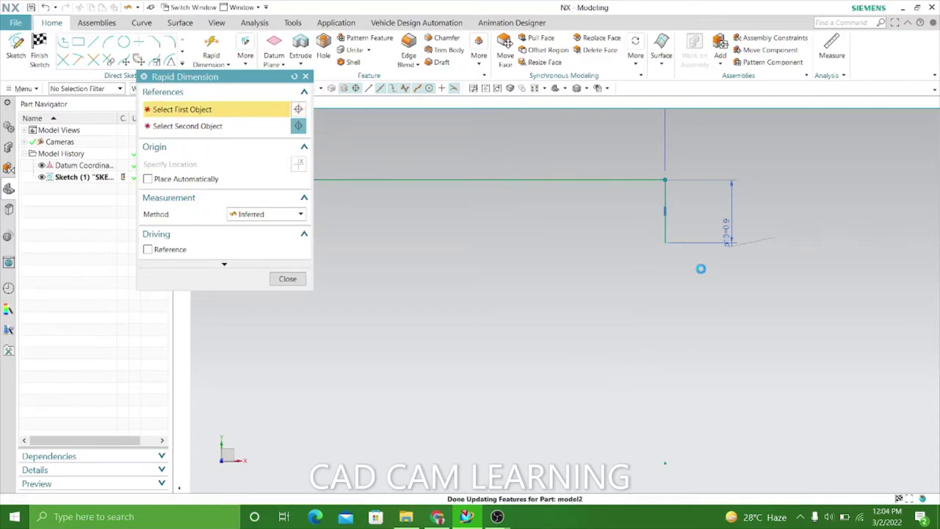
scroll(724, 193, up, 3)
scroll(727, 191, up, 3)
scroll(727, 191, up, 2)
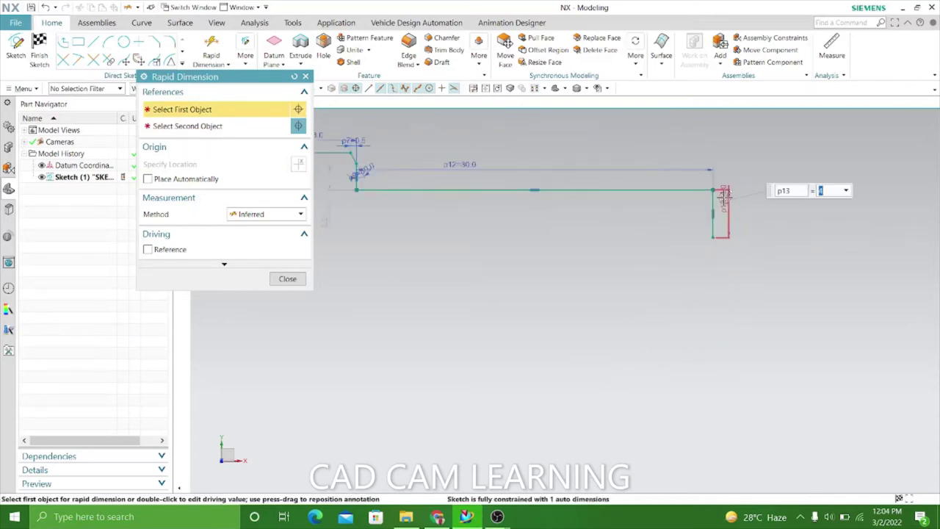
scroll(723, 192, up, 2)
click(288, 279)
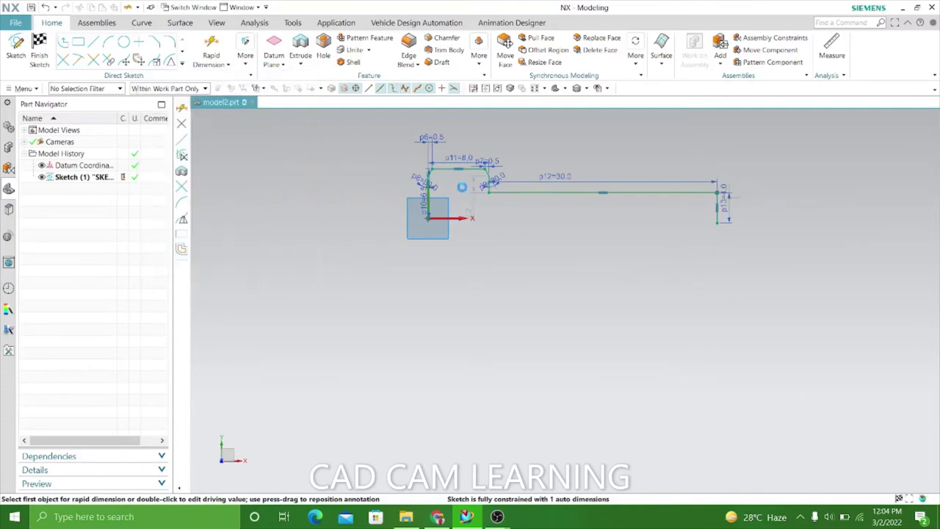
scroll(455, 158, down, 2)
scroll(456, 158, down, 2)
scroll(263, 213, up, 1)
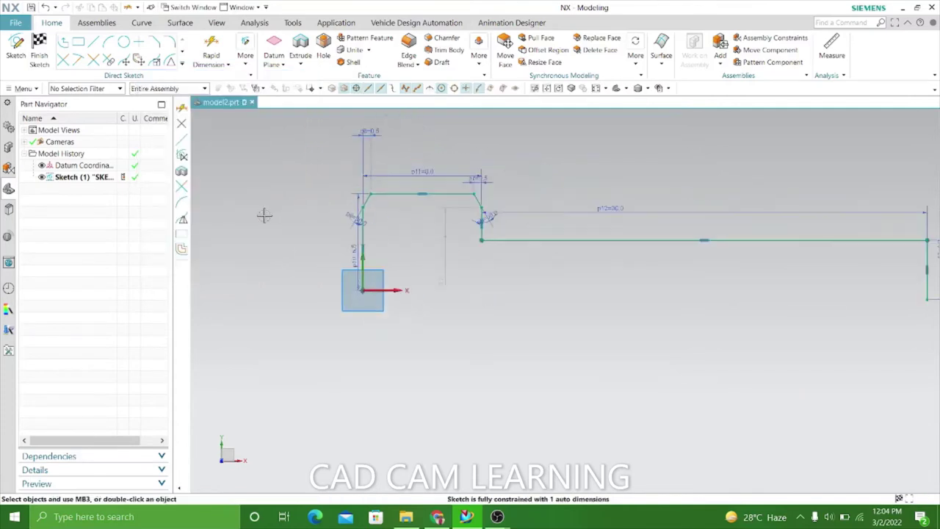
scroll(255, 214, up, 1)
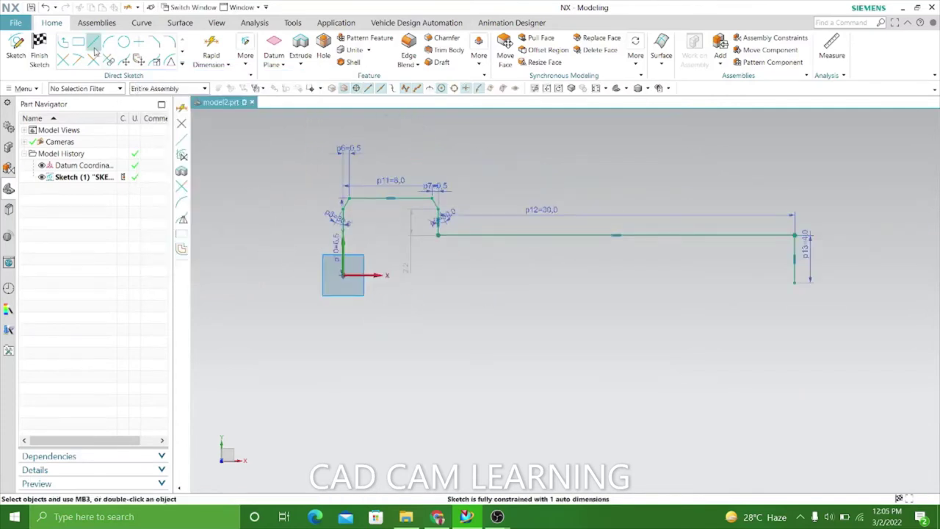
key(l)
click(794, 282)
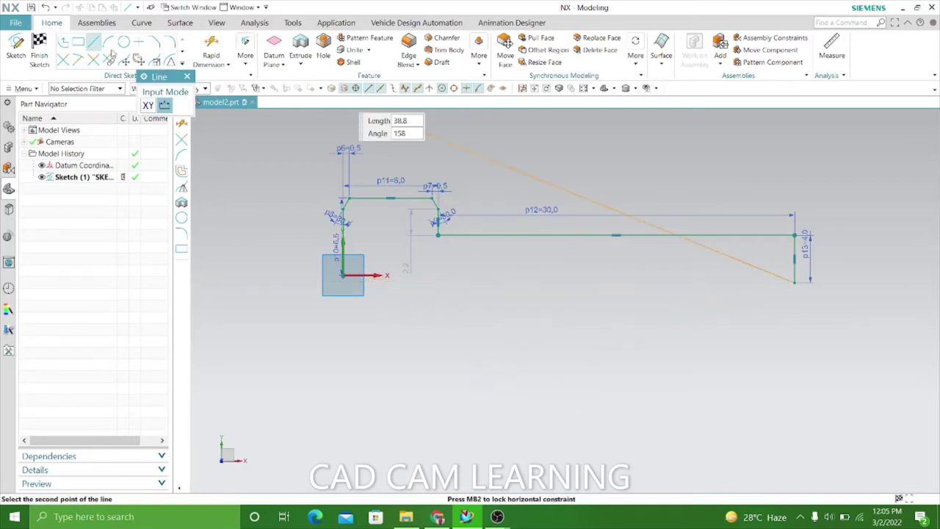
click(187, 77)
scroll(305, 235, up, 2)
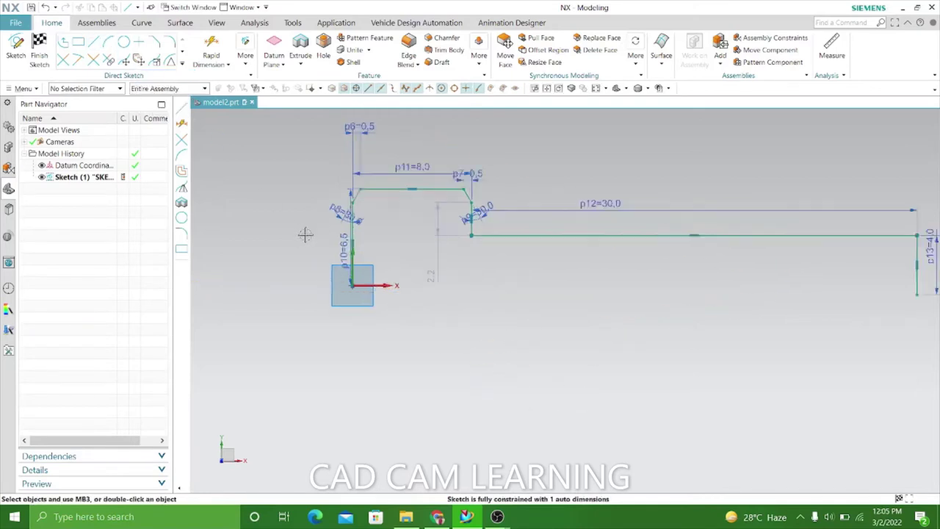
scroll(306, 235, up, 1)
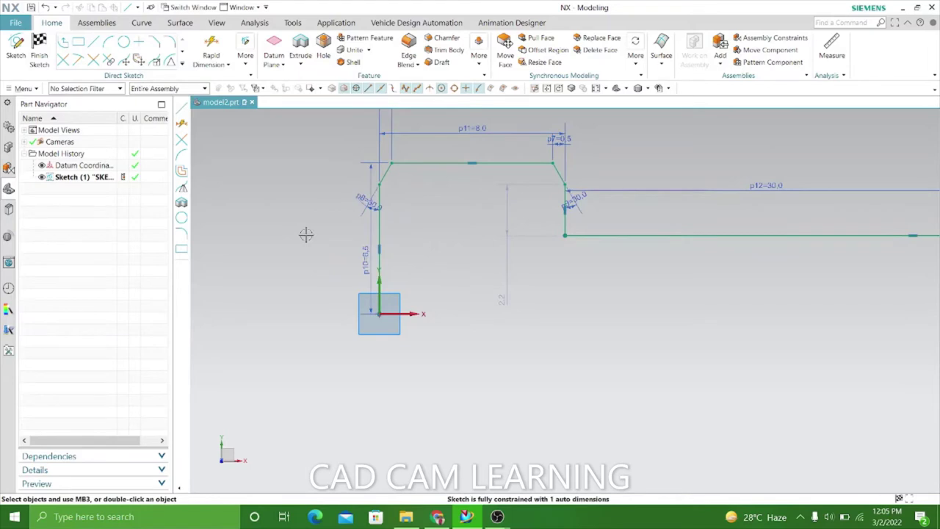
scroll(306, 234, down, 2)
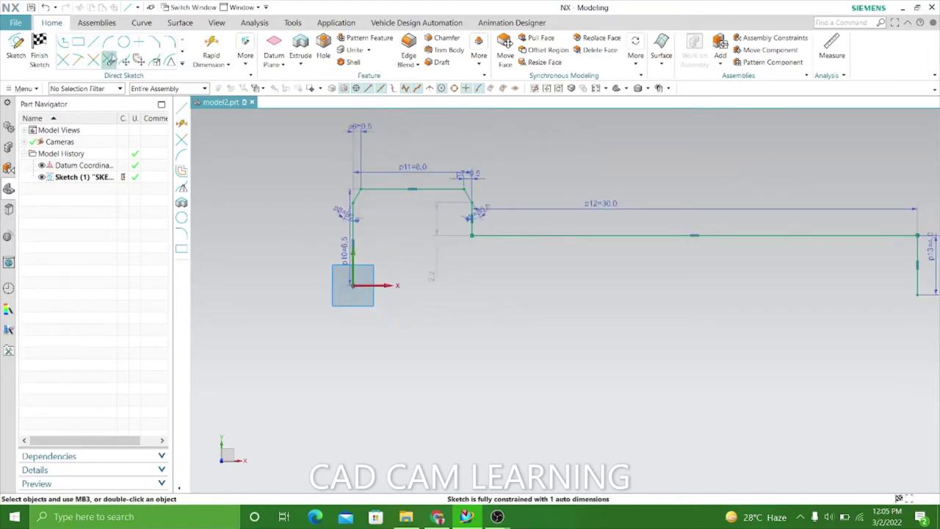
key(l)
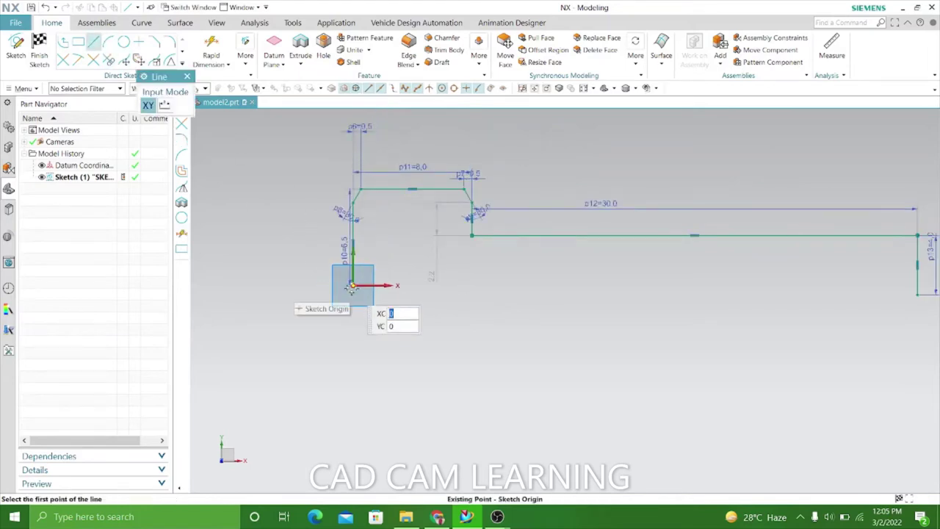
click(352, 286)
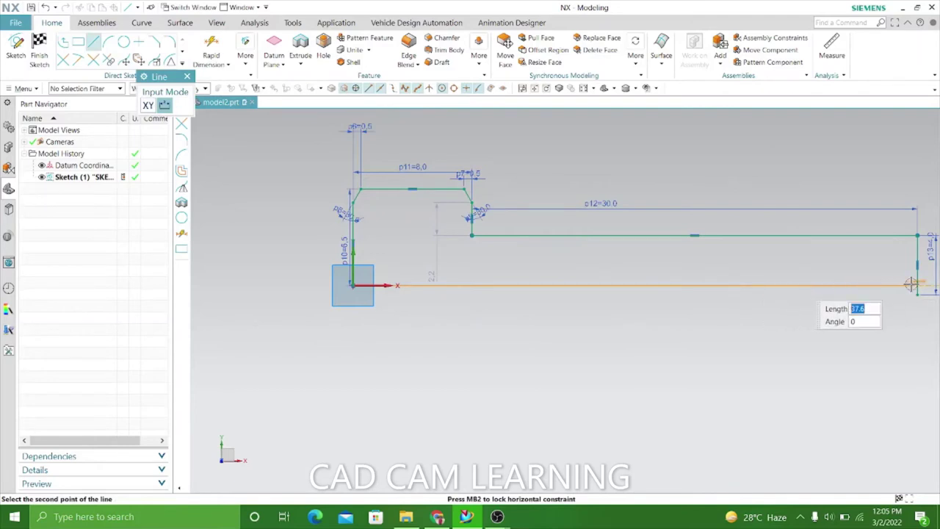
scroll(649, 287, down, 2)
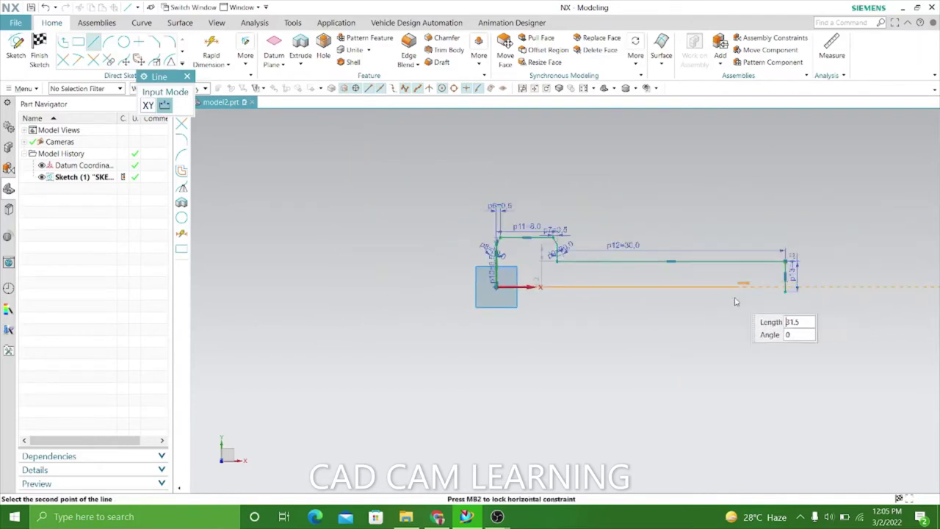
scroll(727, 294, up, 2)
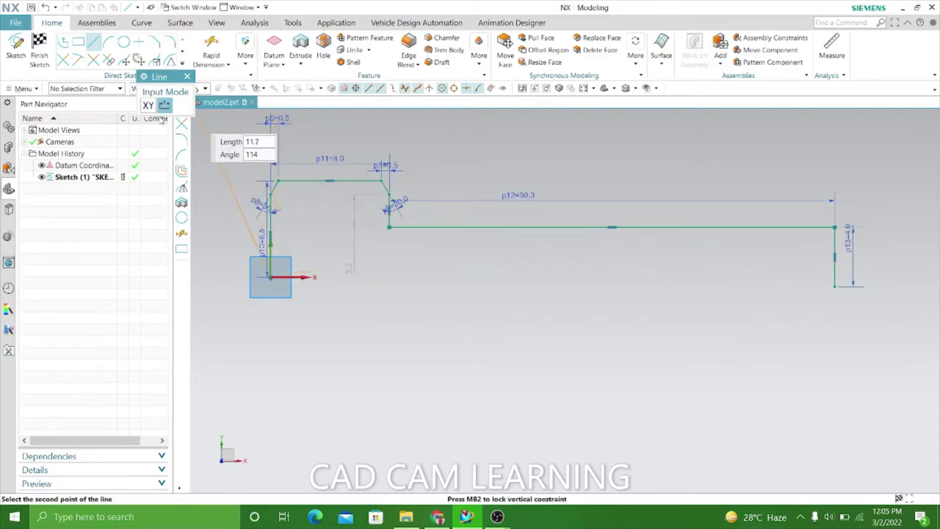
click(187, 76)
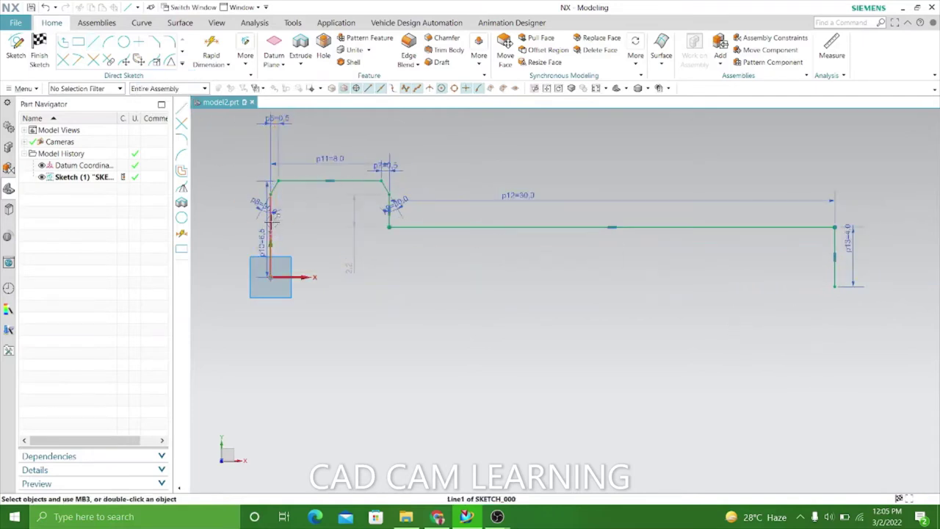
right_click(272, 233)
mouse_move(302, 296)
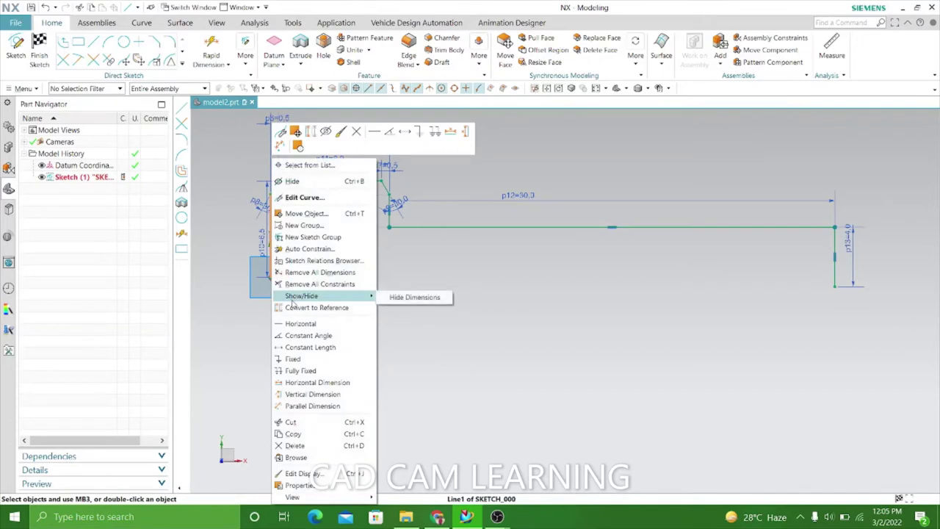
click(467, 318)
scroll(565, 192, down, 2)
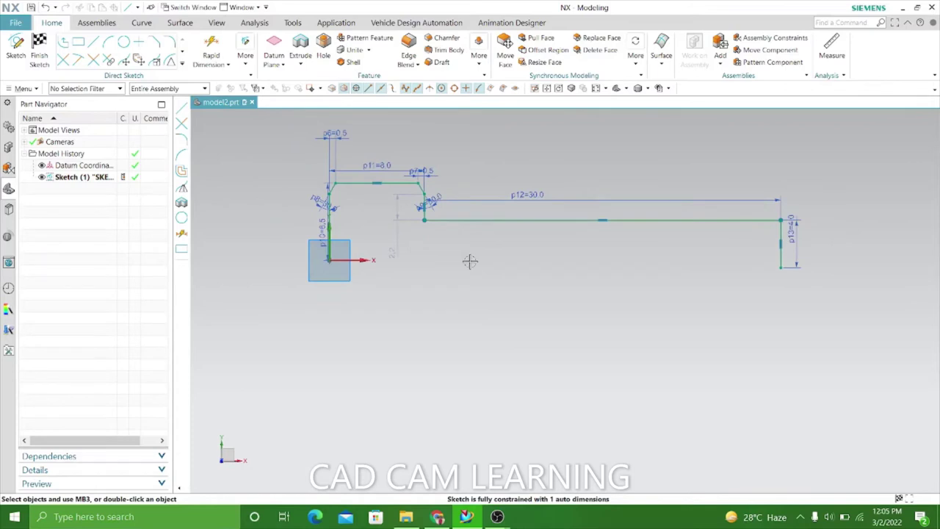
scroll(471, 257, up, 1)
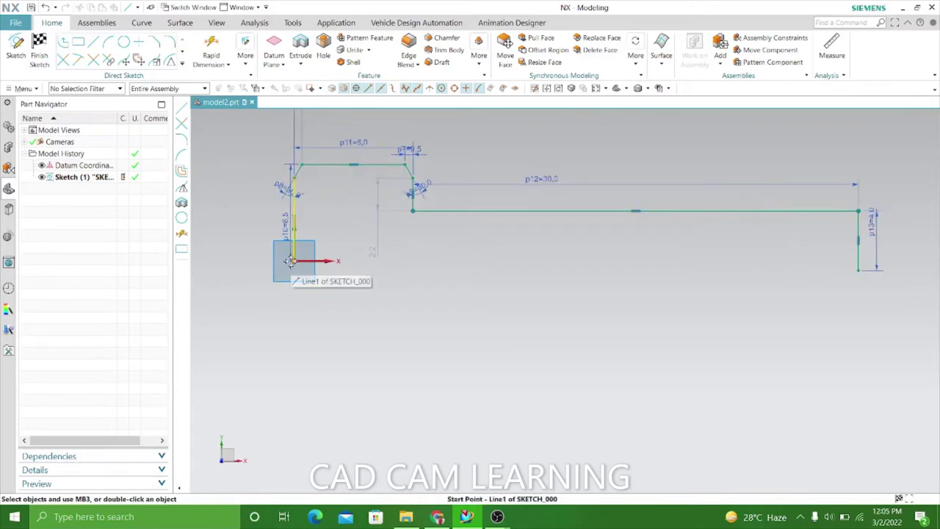
scroll(267, 258, down, 2)
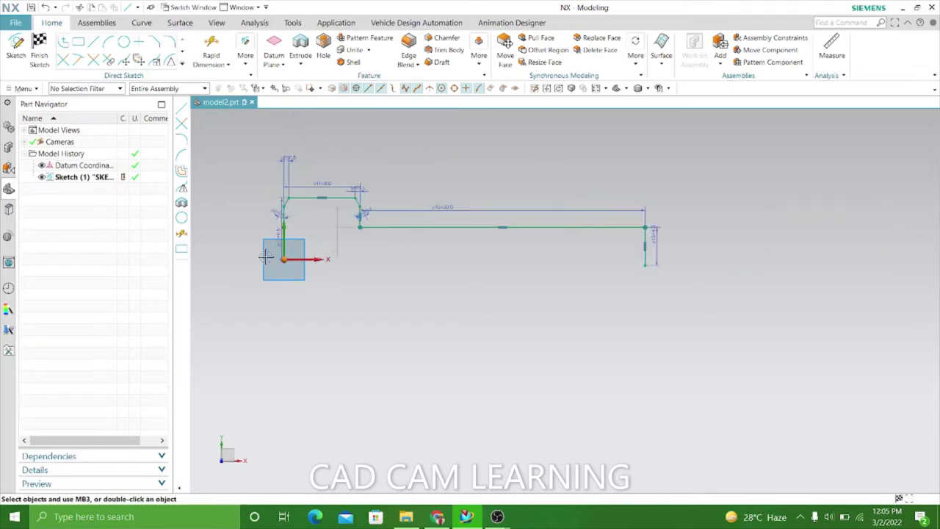
click(108, 58)
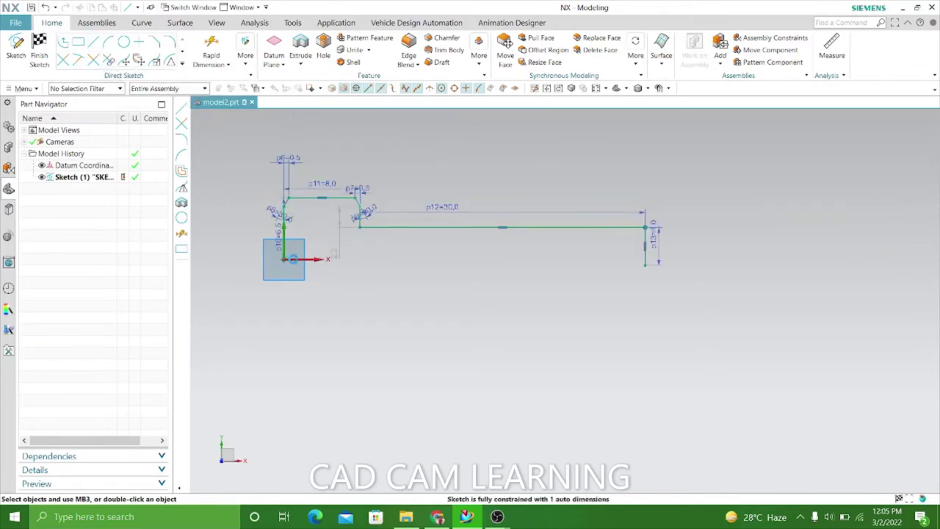
- Draw a bottom line from the sketch origin to the right vertical edge (Line7)
key(l)
click(284, 259)
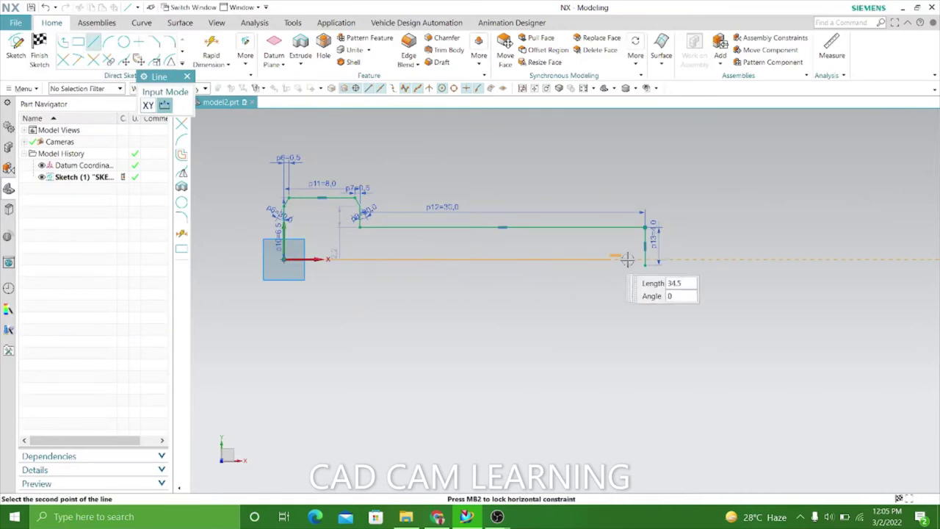
scroll(639, 259, up, 2)
scroll(643, 259, up, 3)
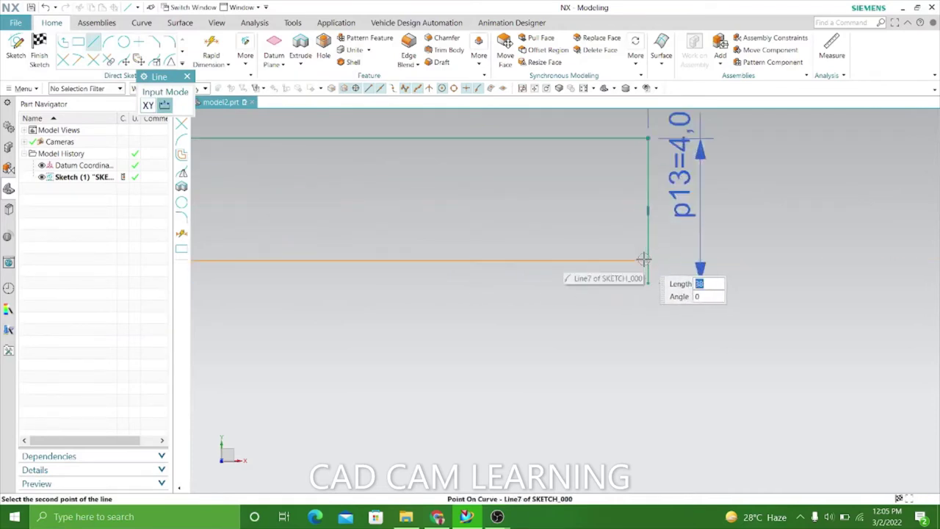
scroll(643, 258, up, 2)
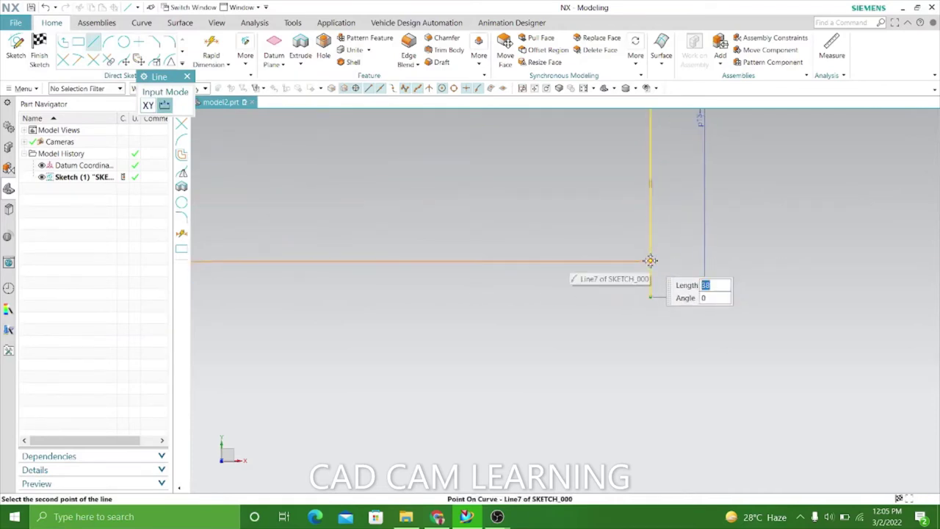
click(650, 260)
scroll(649, 261, down, 2)
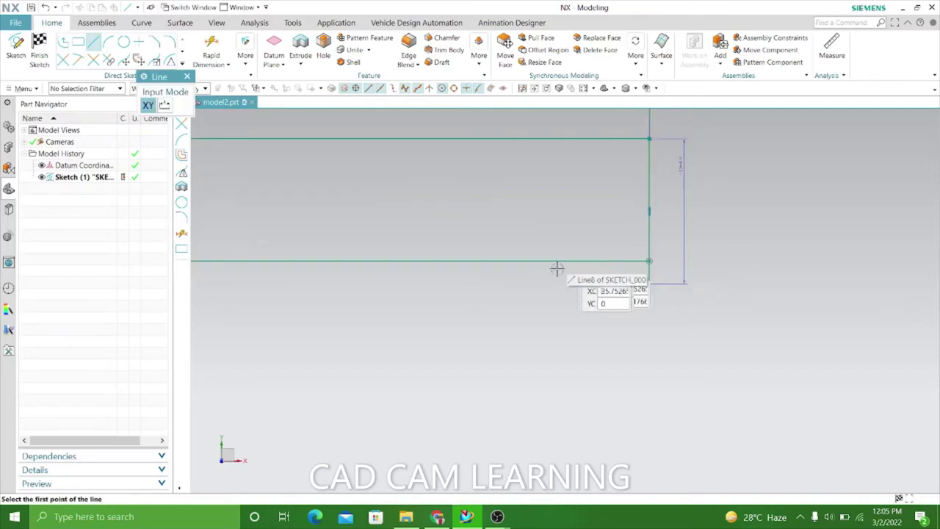
click(187, 76)
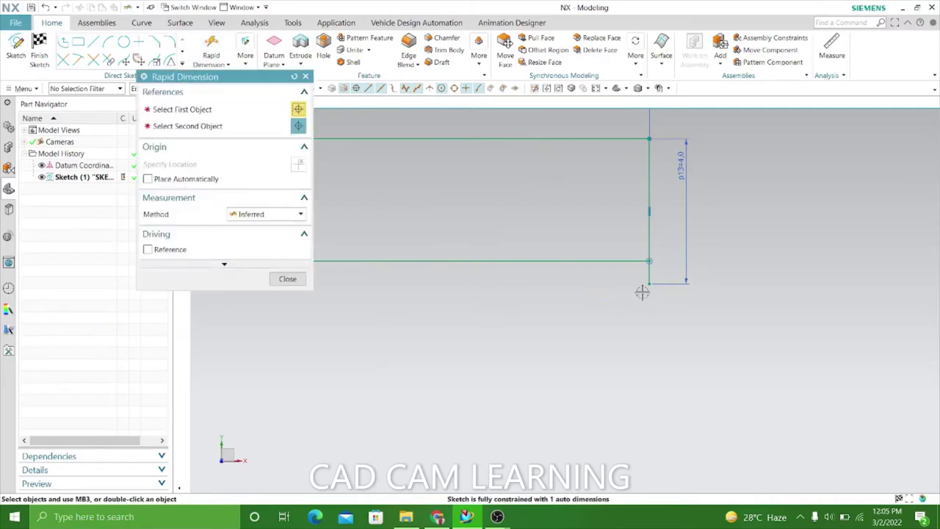
- Dimension the right vertical line's full height at 4.0
click(650, 140)
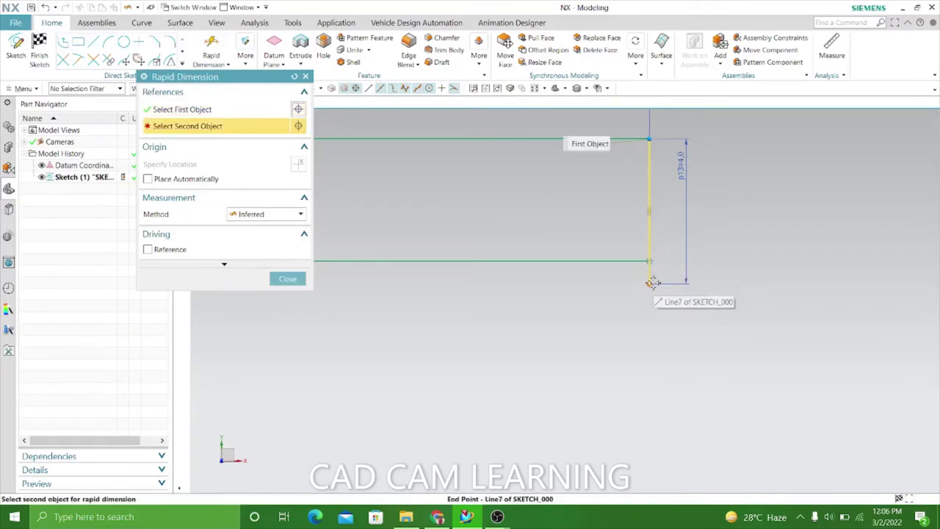
click(651, 283)
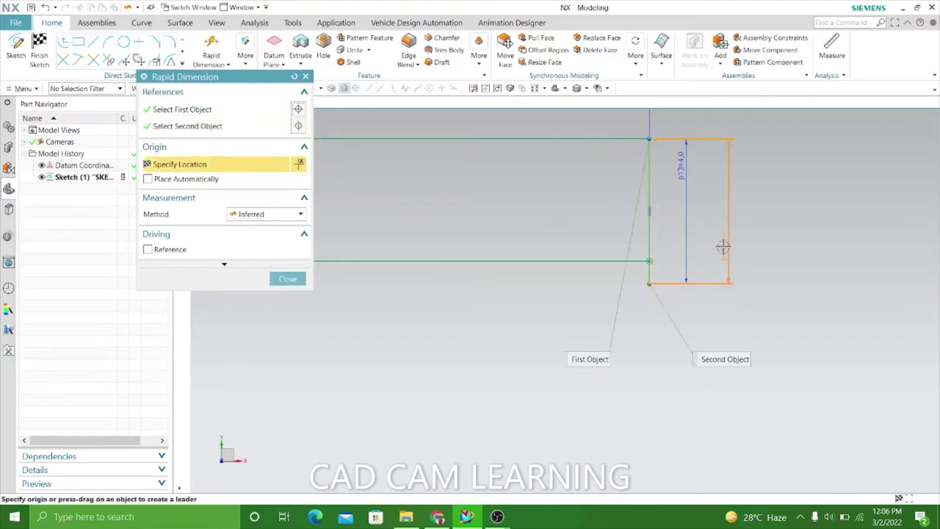
click(720, 245)
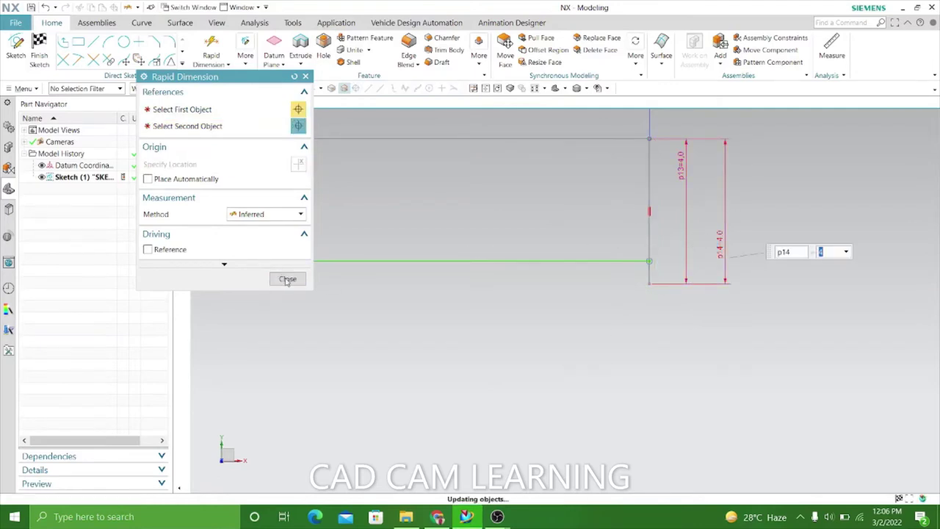
click(282, 280)
- Delete the redundant p14 and p13 dimensions from the right edge
right_click(725, 219)
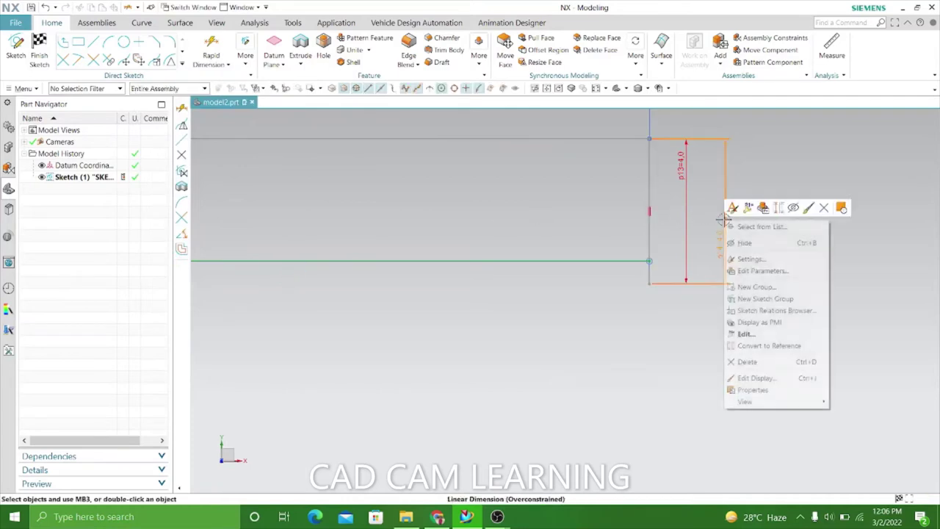
click(754, 364)
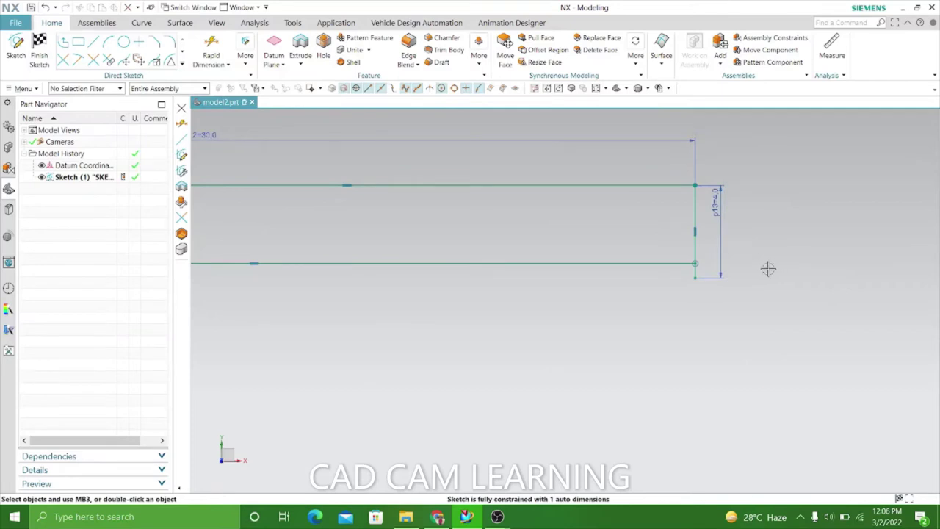
right_click(725, 235)
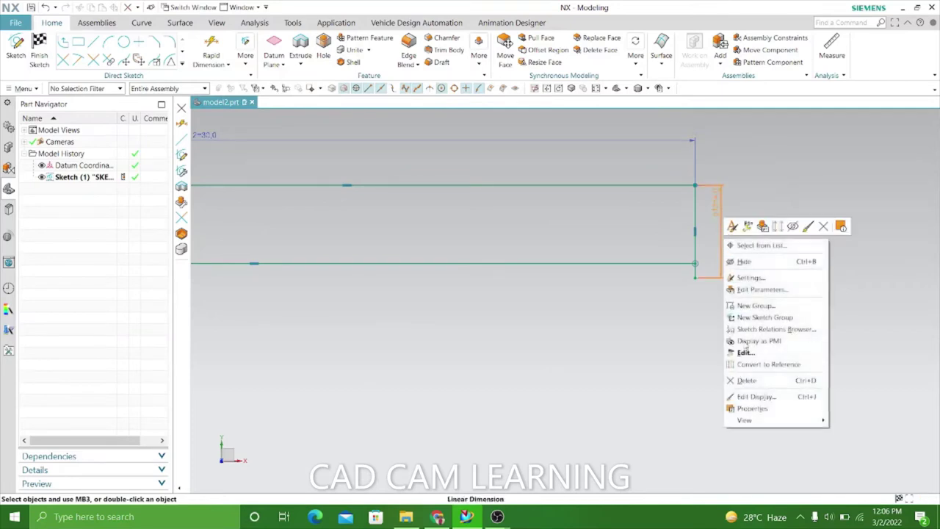
click(748, 380)
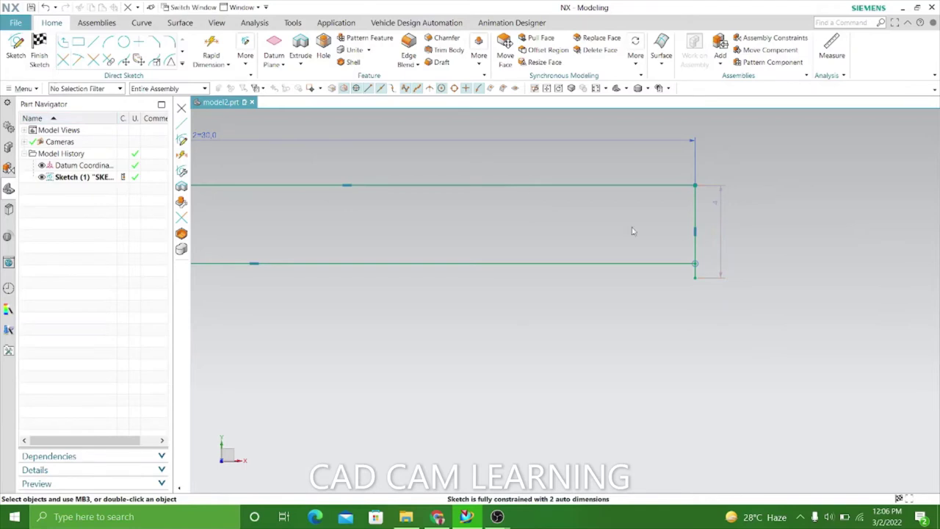
key(t)
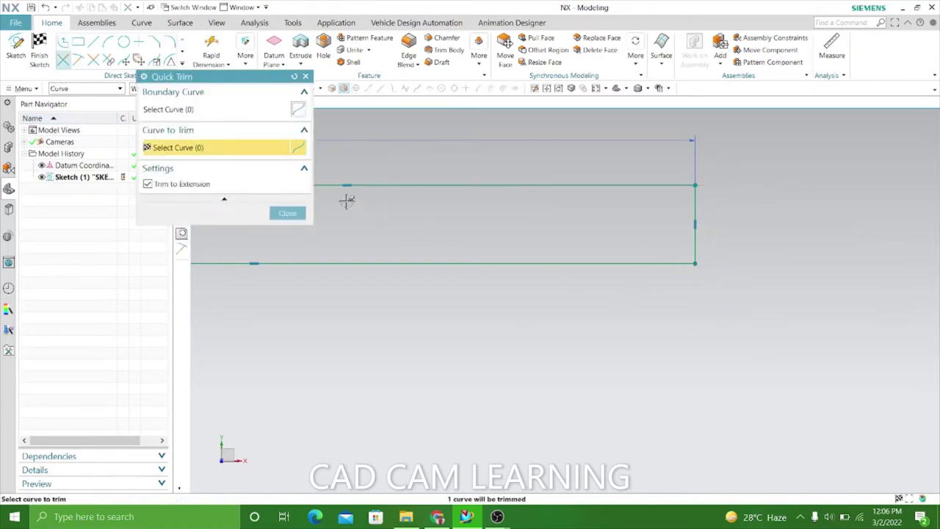
- Give the right end edge a 4 mm driving dimension without trimming anything
click(288, 213)
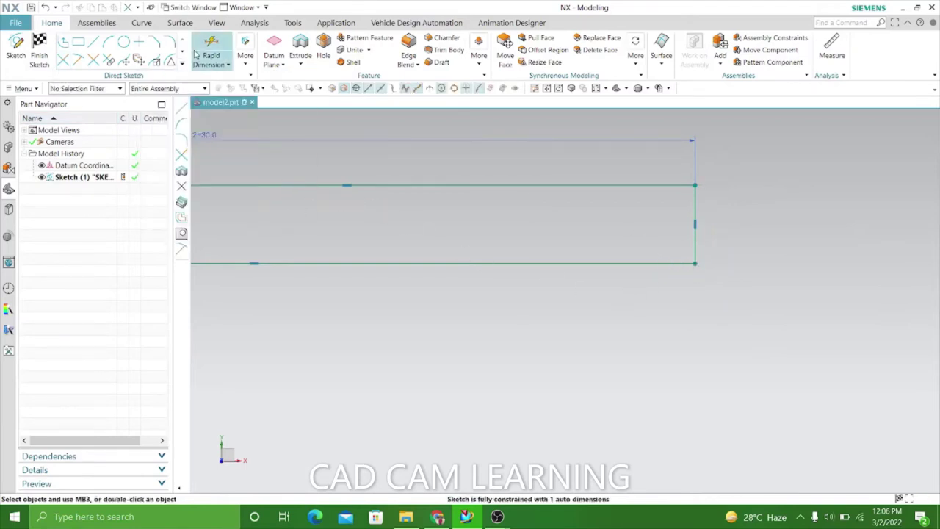
click(690, 185)
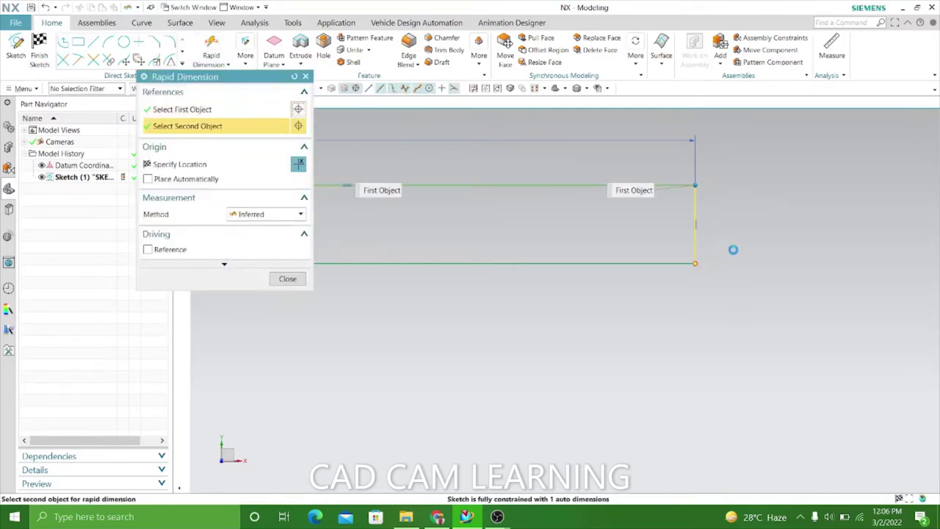
click(742, 249)
click(747, 248)
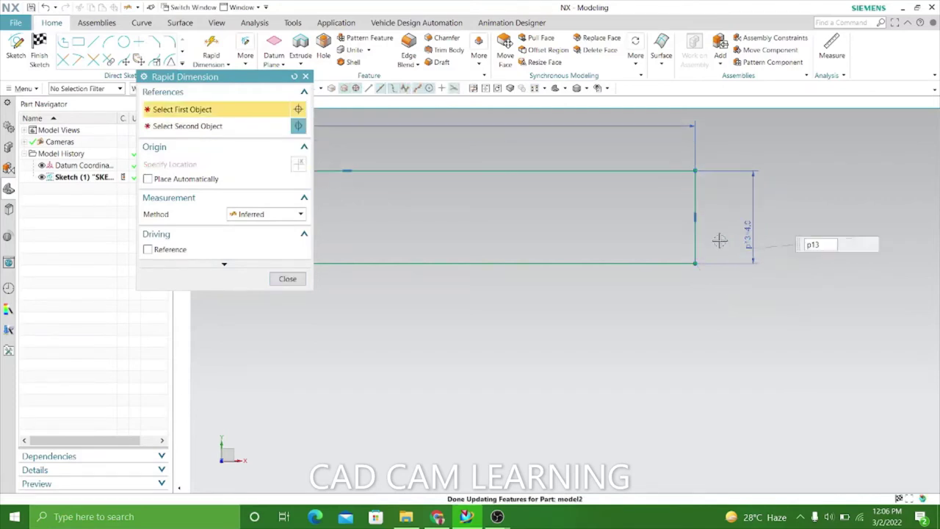
scroll(818, 289, down, 1)
scroll(818, 295, down, 3)
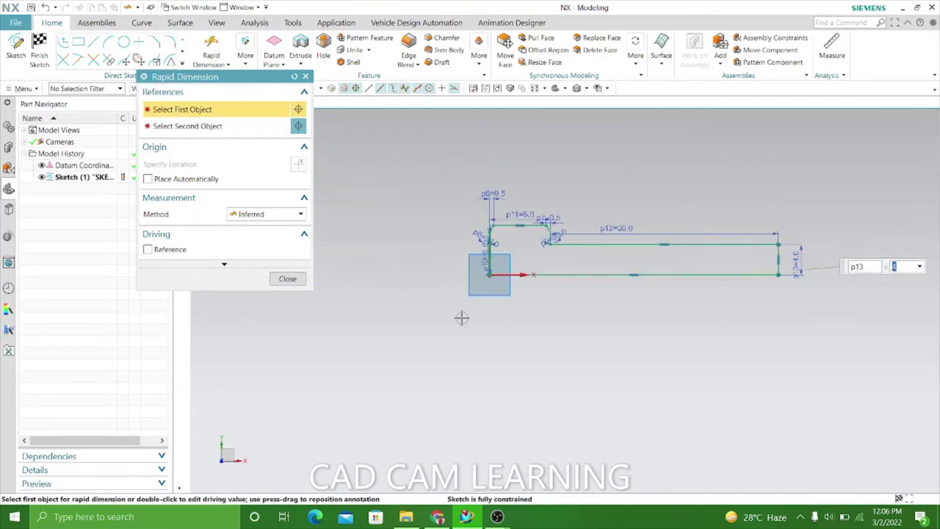
click(293, 284)
- Finish the sketch and return to modeling
scroll(516, 230, up, 1)
scroll(512, 248, up, 2)
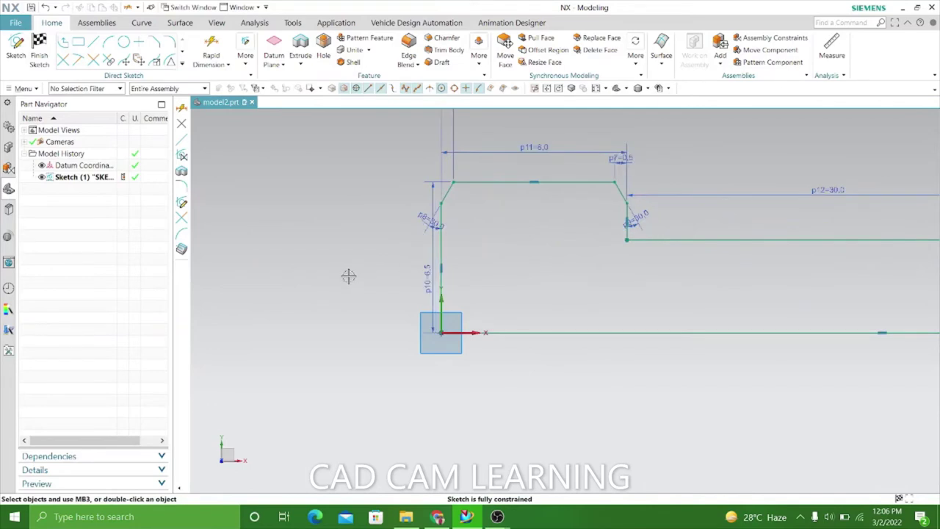
scroll(349, 275, down, 1)
scroll(348, 274, down, 2)
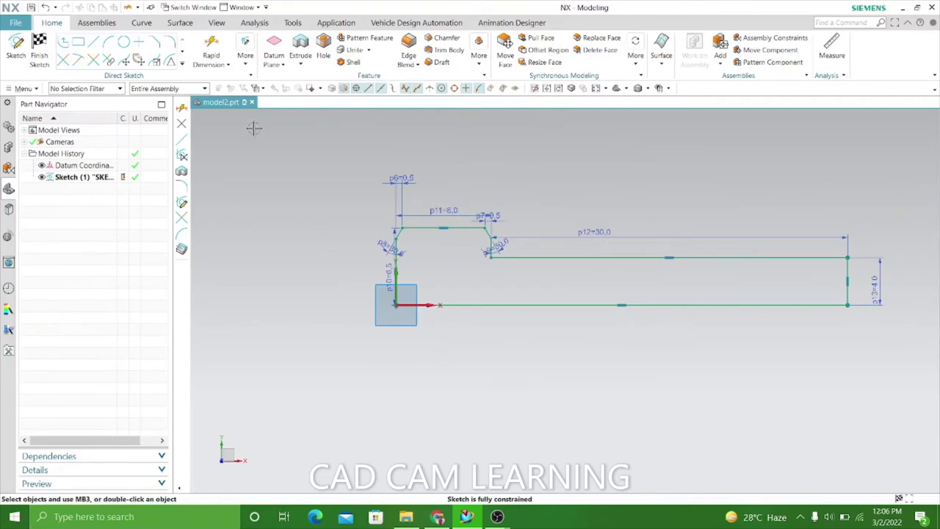
click(38, 51)
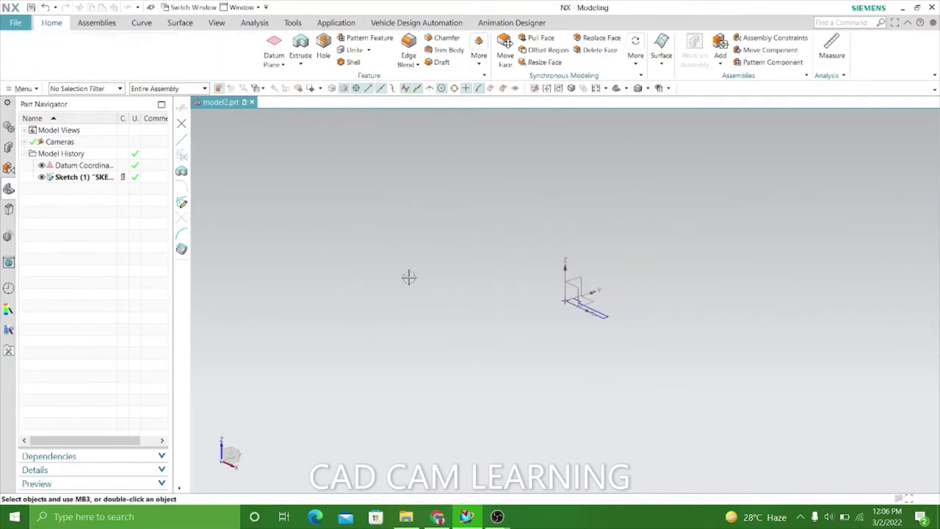
- Start a Revolve with the connected screw profile as its section
mouse_move(409, 277)
middle_down()
mouse_move(420, 308)
mouse_move(361, 316)
mouse_move(409, 282)
mouse_move(367, 252)
middle_up()
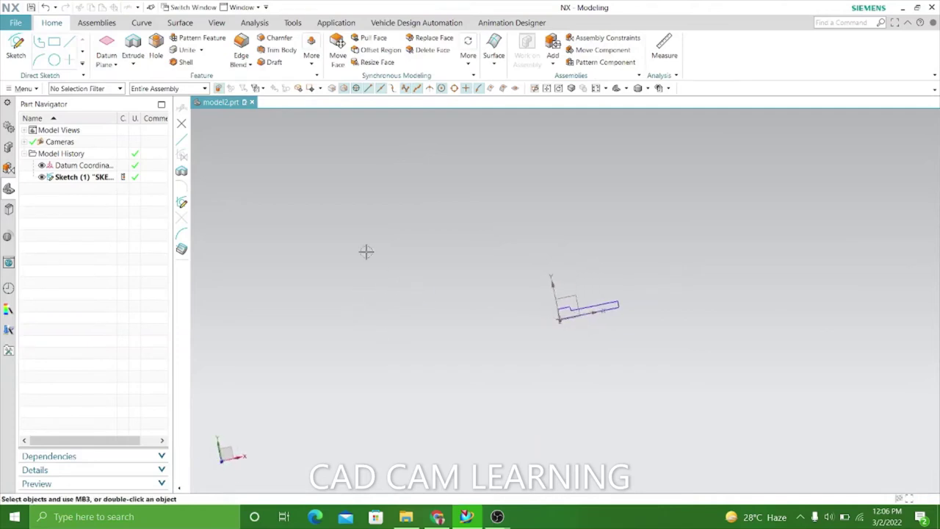
click(133, 64)
click(152, 91)
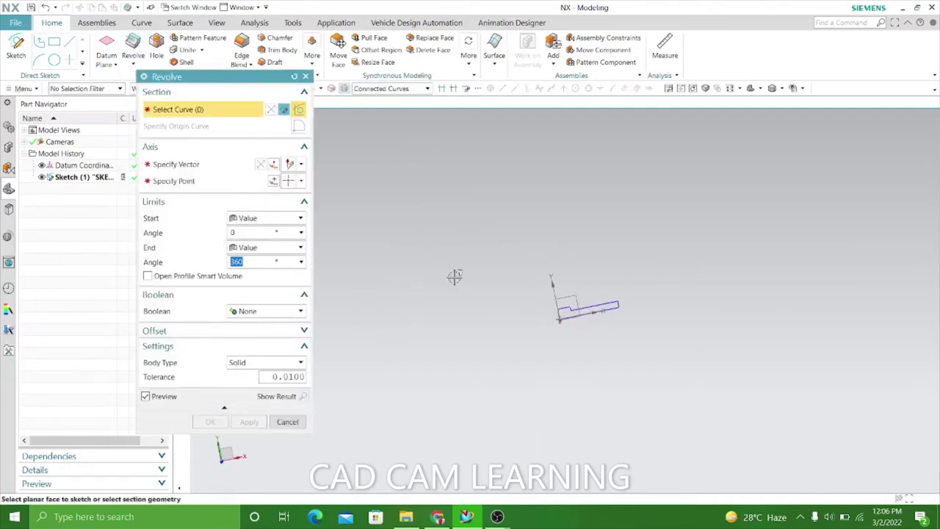
scroll(577, 350, up, 2)
scroll(598, 231, up, 2)
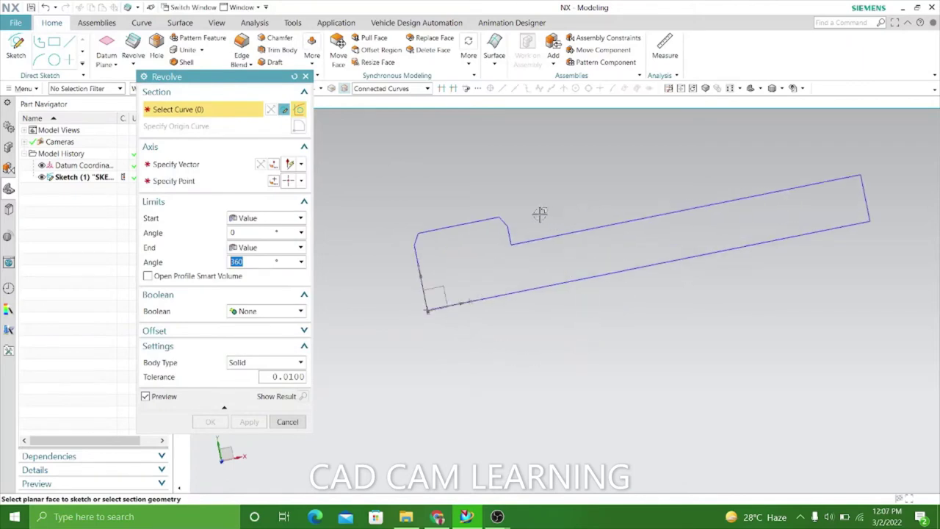
scroll(540, 215, up, 2)
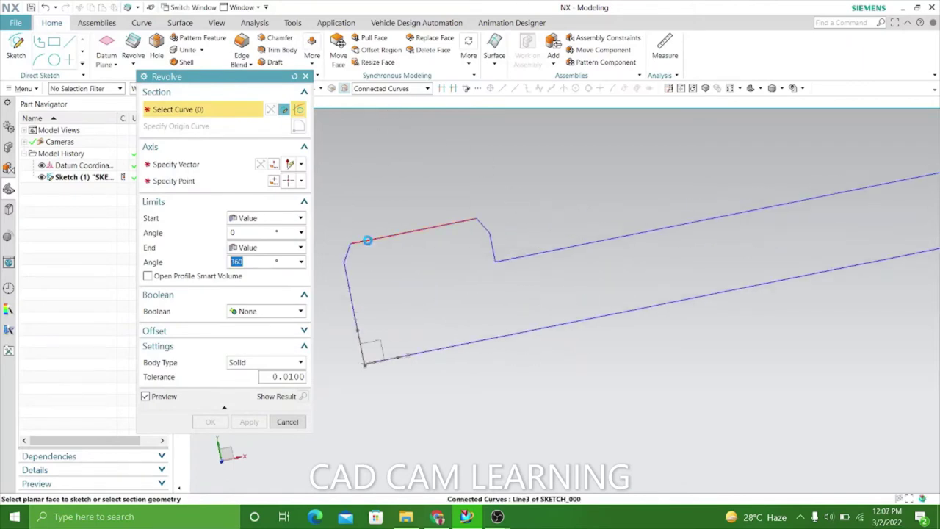
click(369, 239)
middle_click(509, 209)
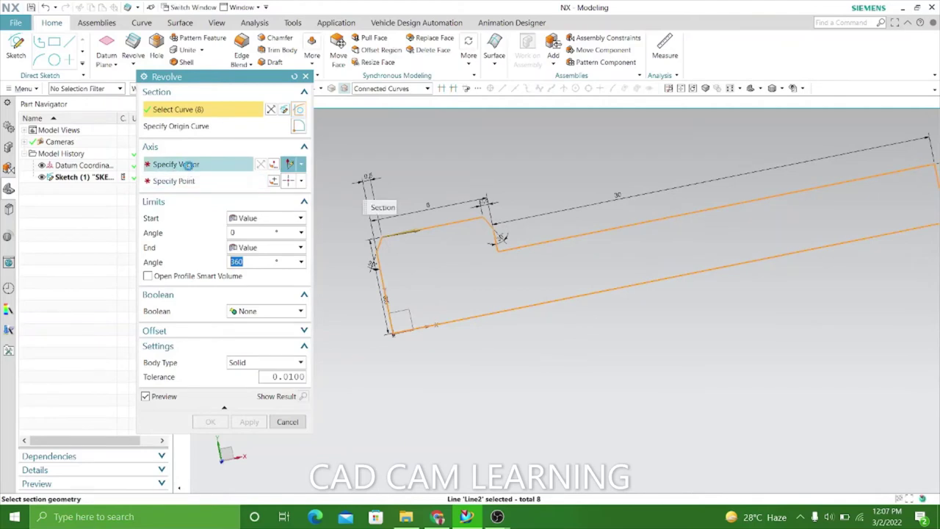
- Revolve the profile 0–360° about the X axis through the origin
click(593, 297)
scroll(504, 272, down, 3)
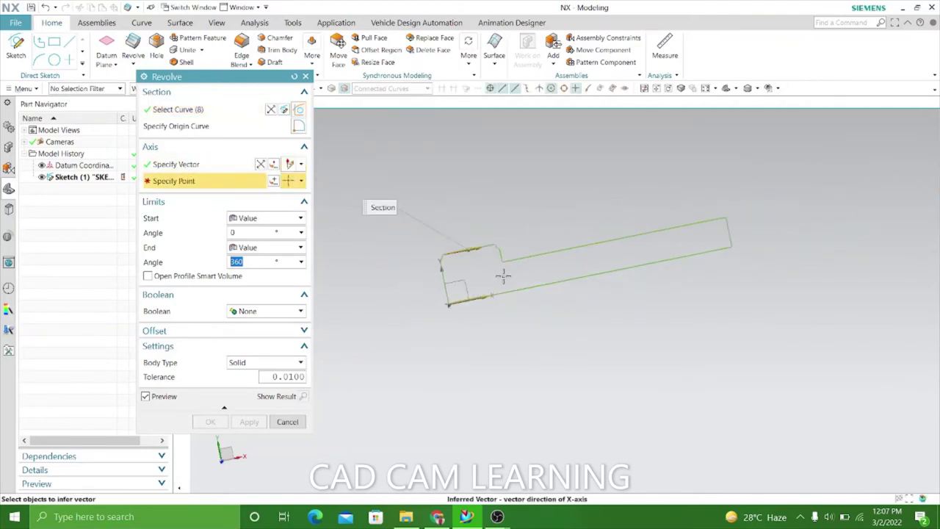
scroll(622, 201, down, 1)
middle_drag(574, 326, 573, 332)
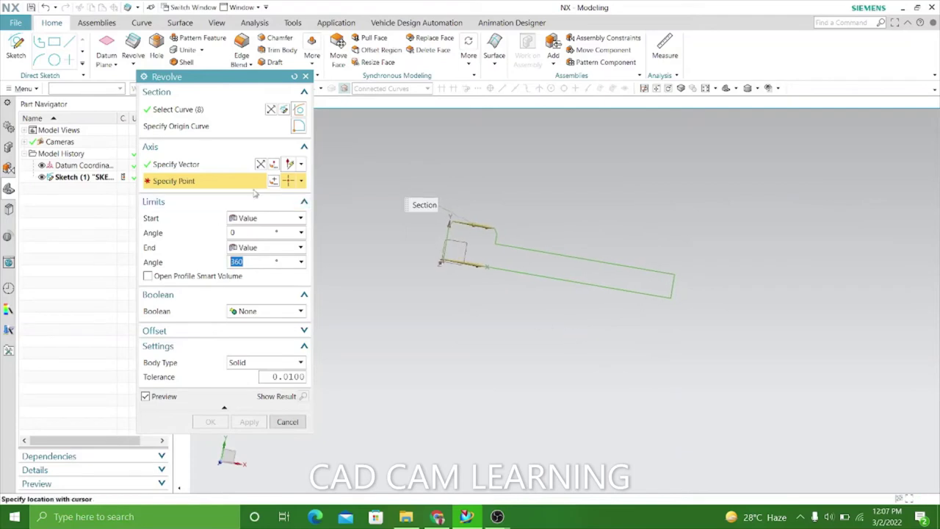
key(Escape)
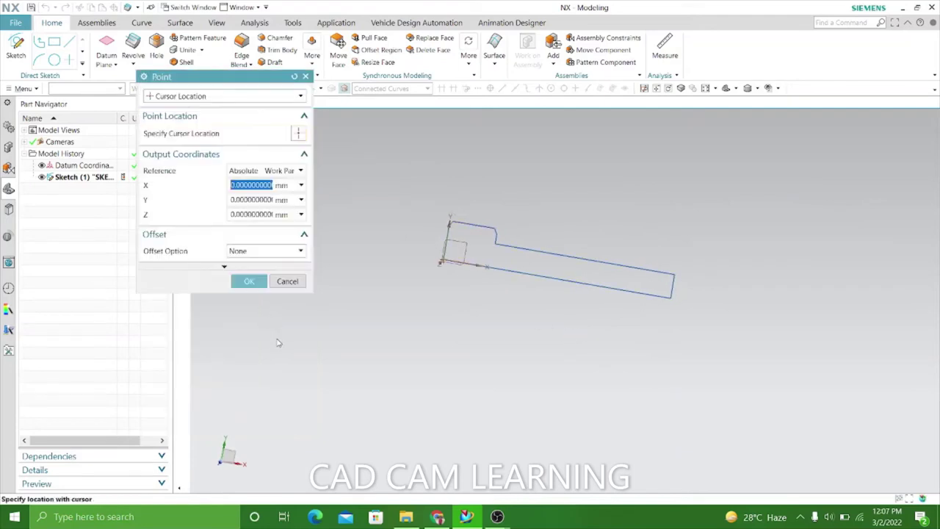
click(249, 282)
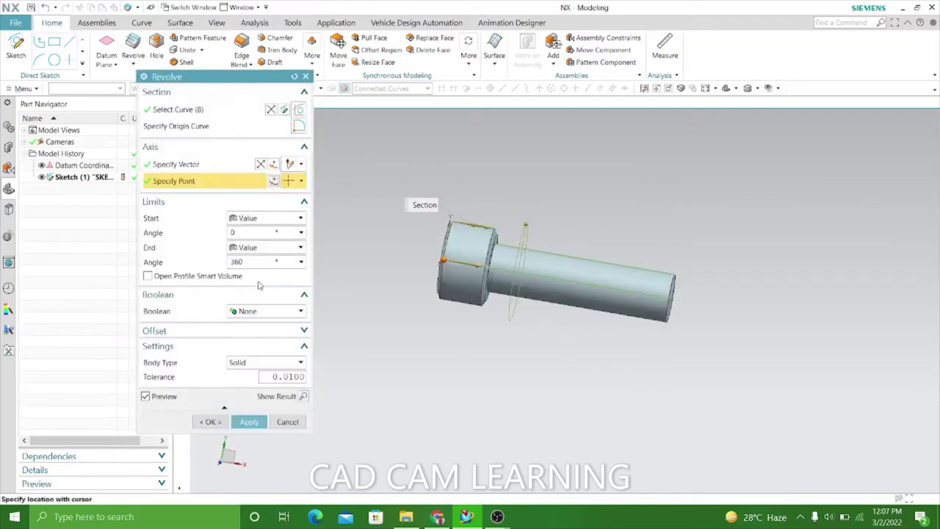
click(247, 422)
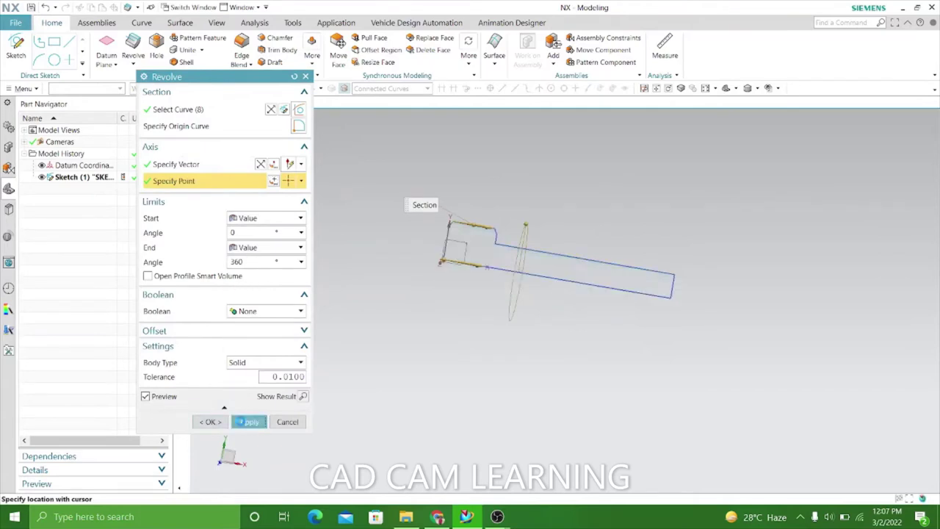
- Start Sketch (3) on the flat end face of the screw head
click(288, 422)
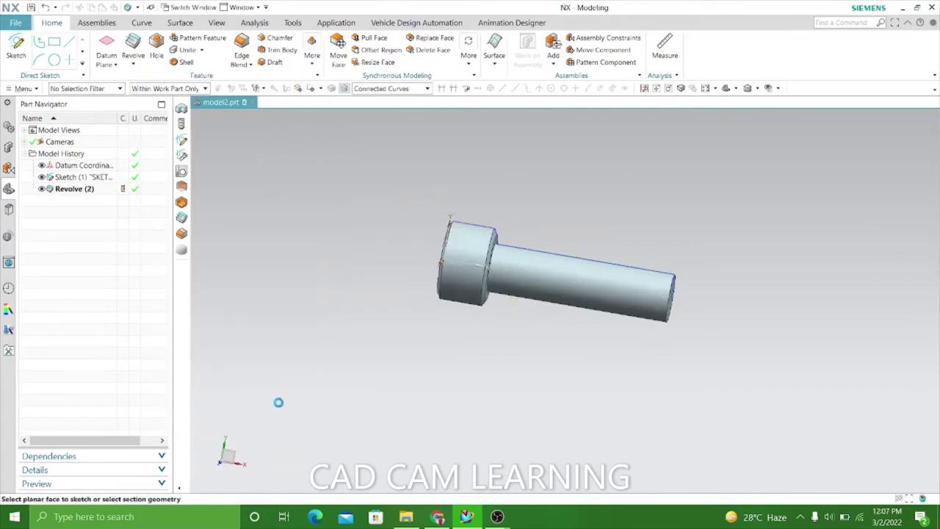
mouse_move(277, 401)
middle_down()
mouse_move(315, 330)
mouse_move(331, 331)
mouse_move(277, 340)
middle_up()
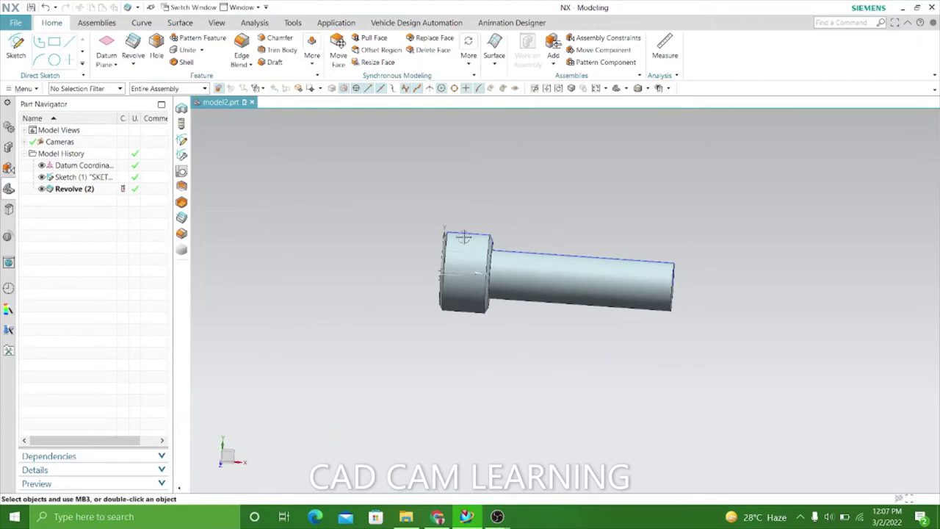
scroll(523, 236, up, 3)
scroll(411, 215, down, 2)
mouse_move(298, 273)
middle_down()
mouse_move(328, 257)
mouse_move(343, 262)
middle_up()
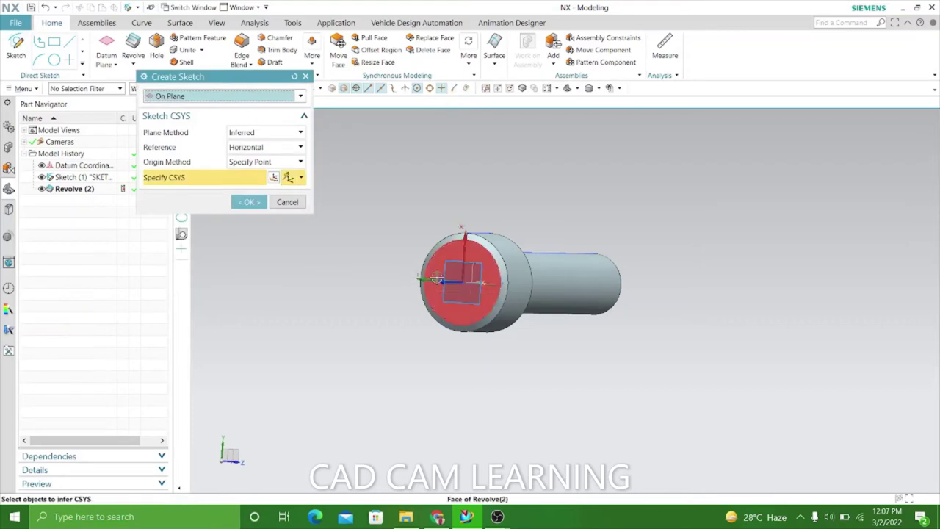
click(445, 282)
click(248, 201)
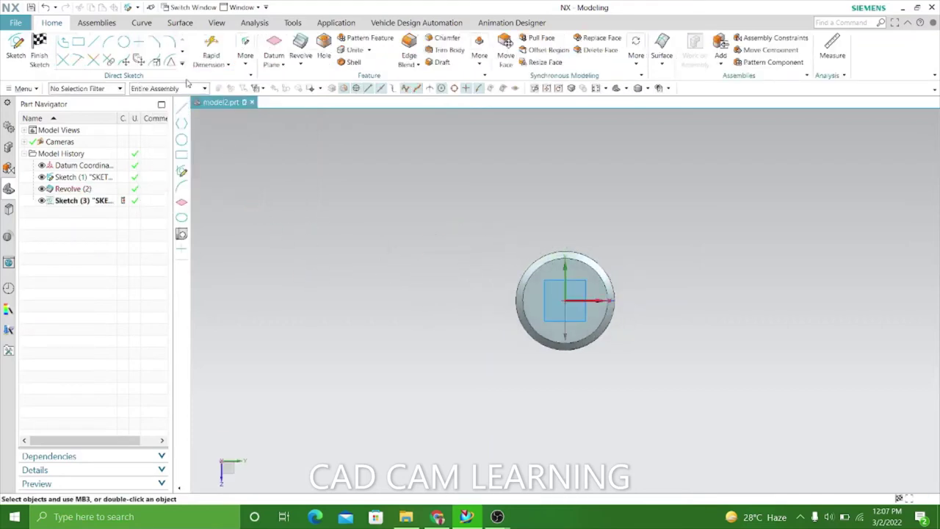
- Draw a hexagon centred on the sketch origin with a radius of 3
click(182, 63)
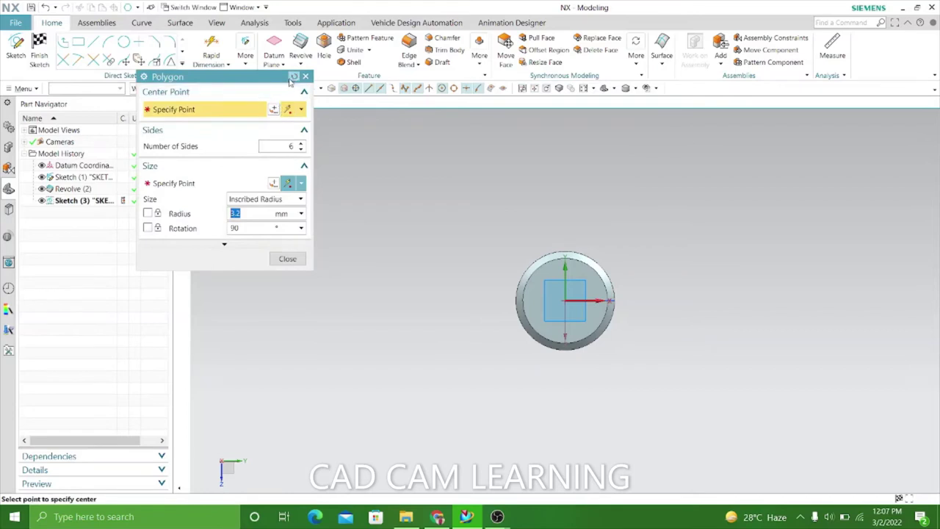
click(293, 77)
scroll(554, 304, up, 2)
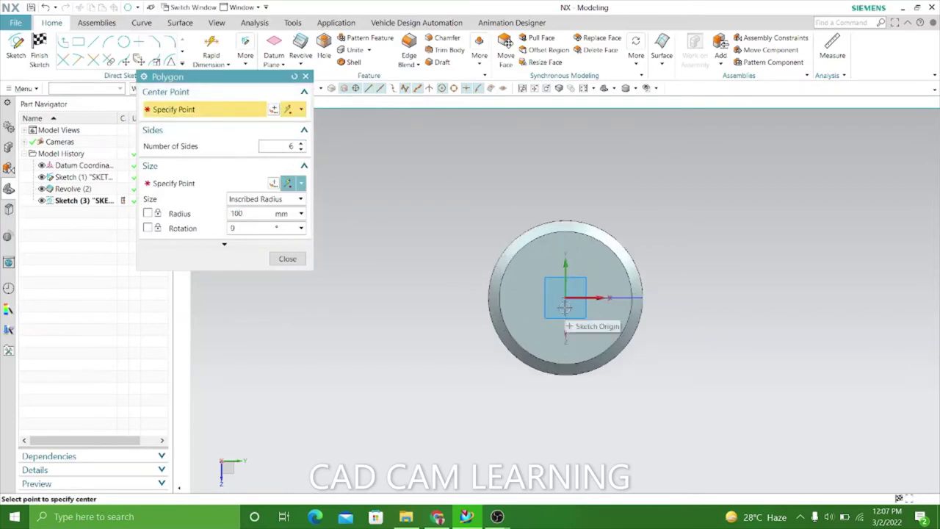
scroll(566, 309, up, 3)
click(568, 283)
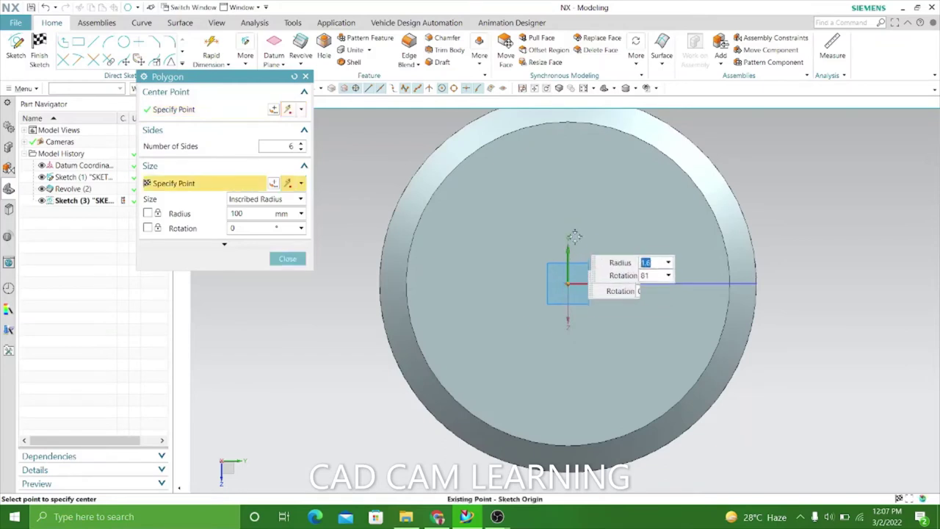
click(567, 197)
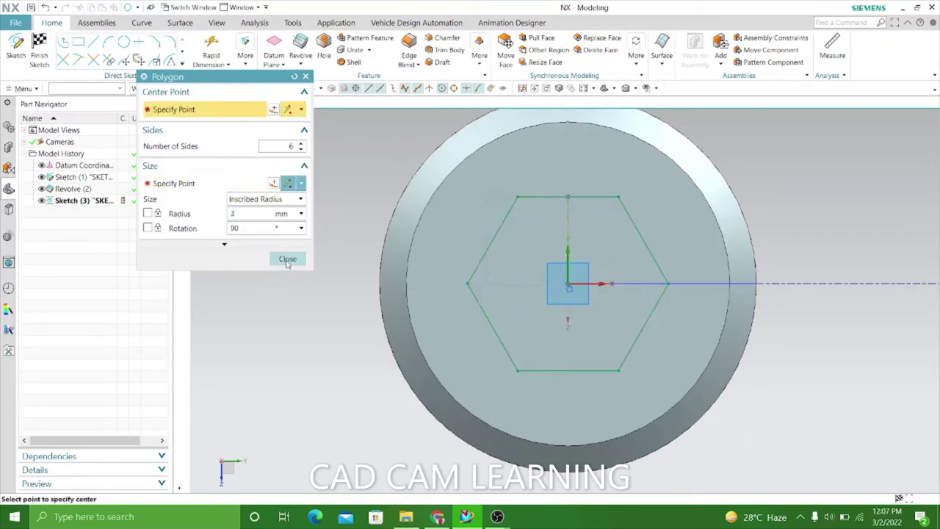
click(287, 259)
scroll(360, 266, down, 2)
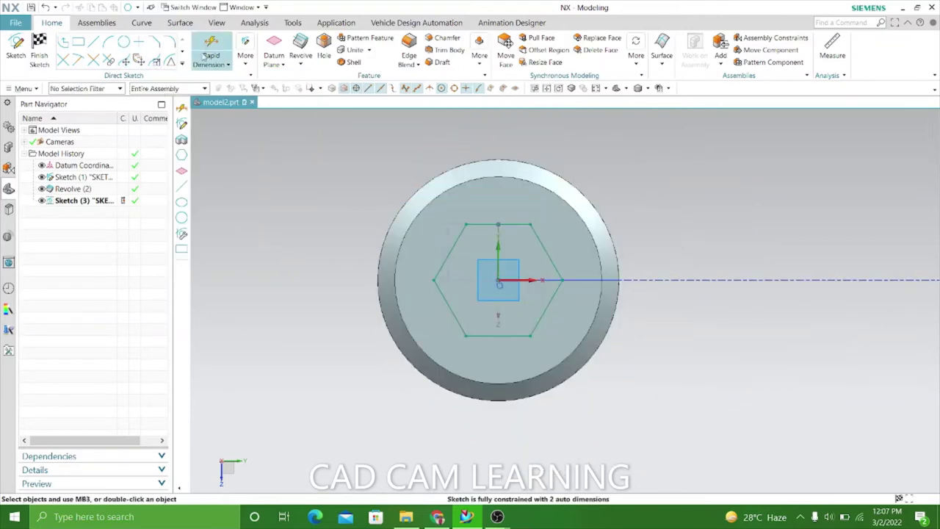
- Dimension the hexagon between its top and bottom flats and set the width to 6.5
key(d)
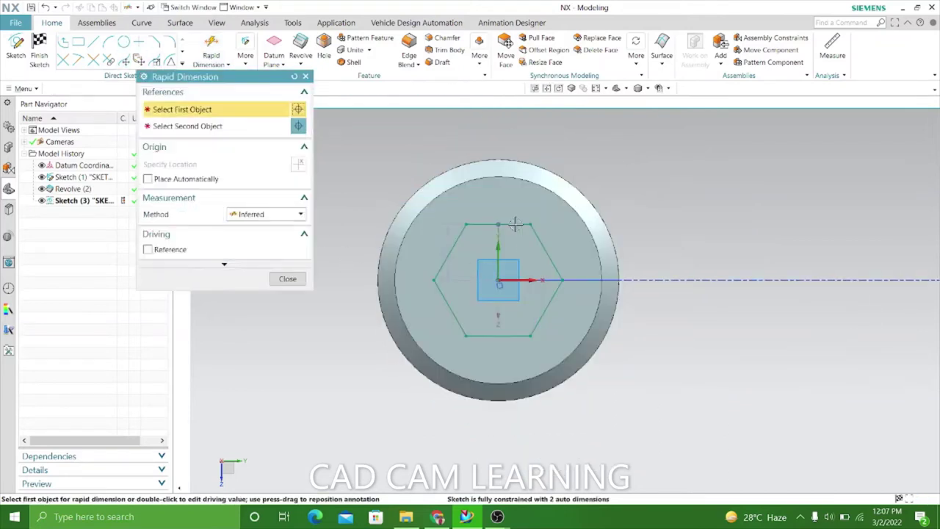
click(518, 226)
click(515, 340)
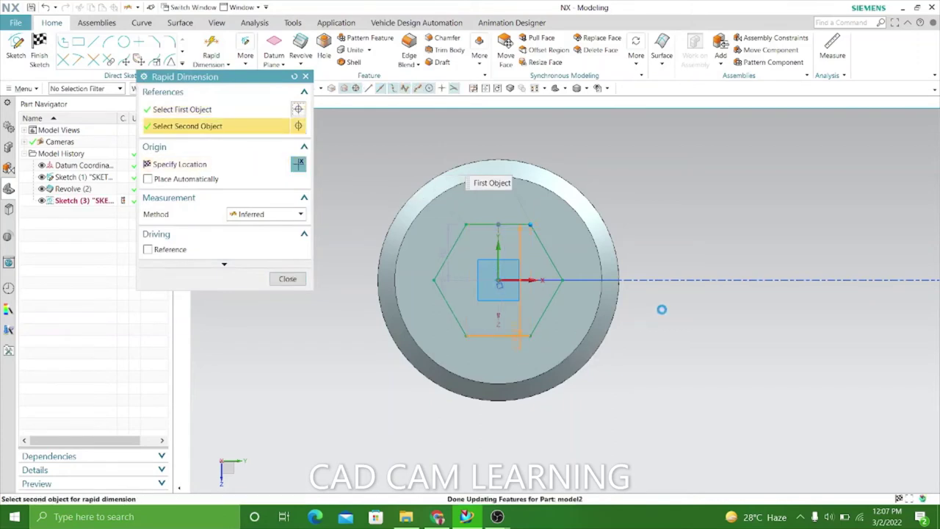
click(689, 310)
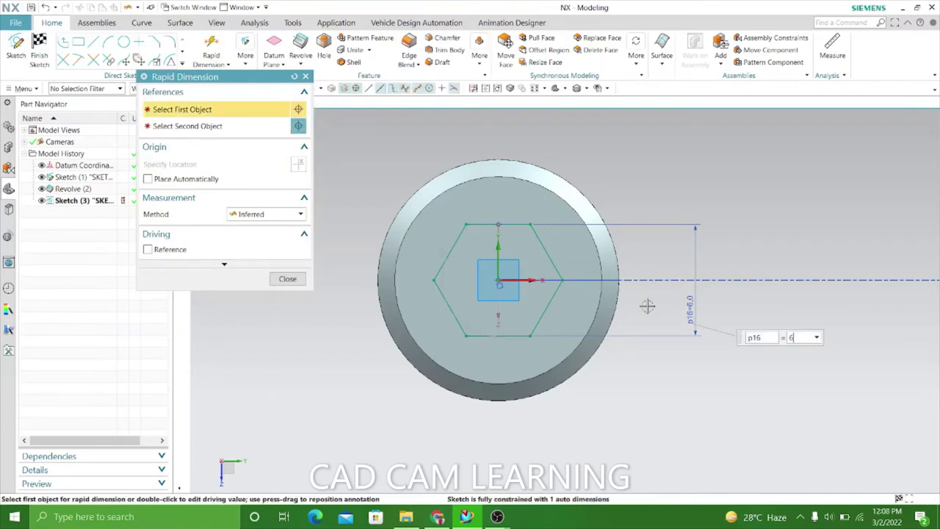
text(.5)
key(Return)
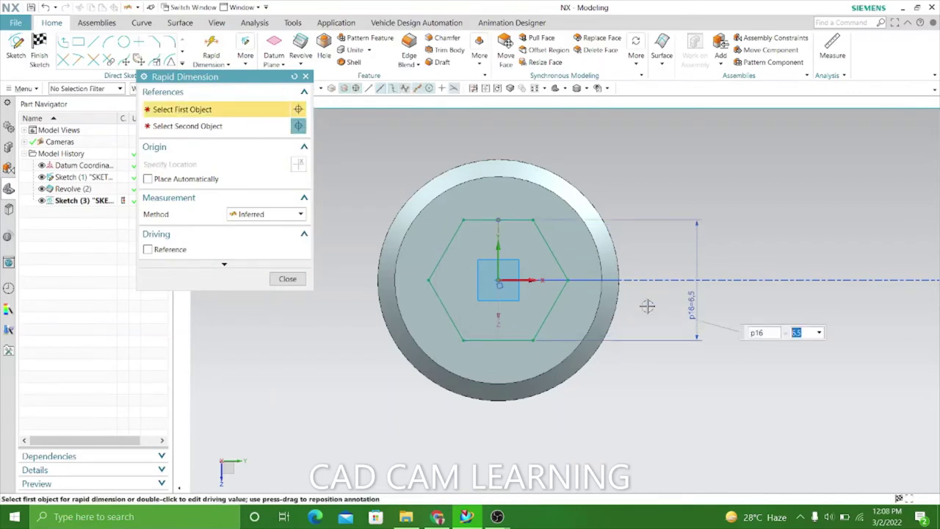
click(287, 279)
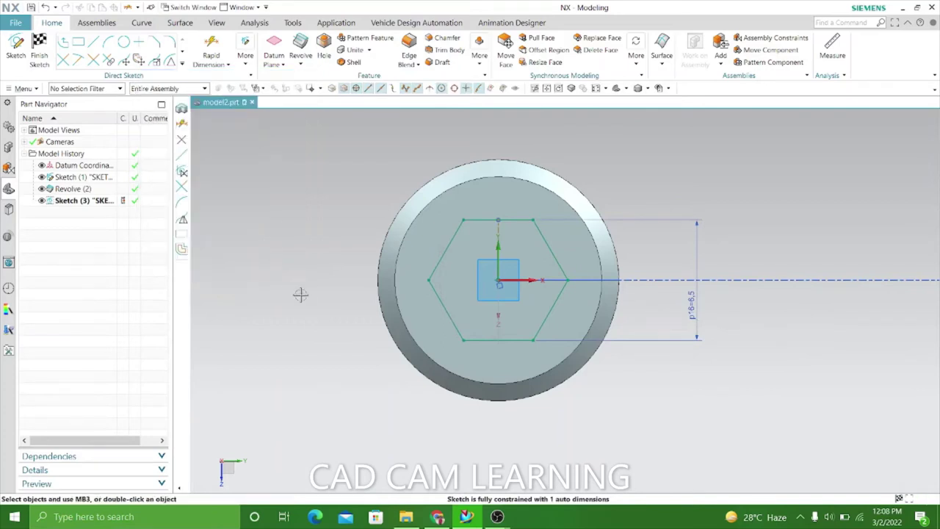
- Finish the sketch and start an extrusion of the hexagon, selected with Connected Curves
click(39, 53)
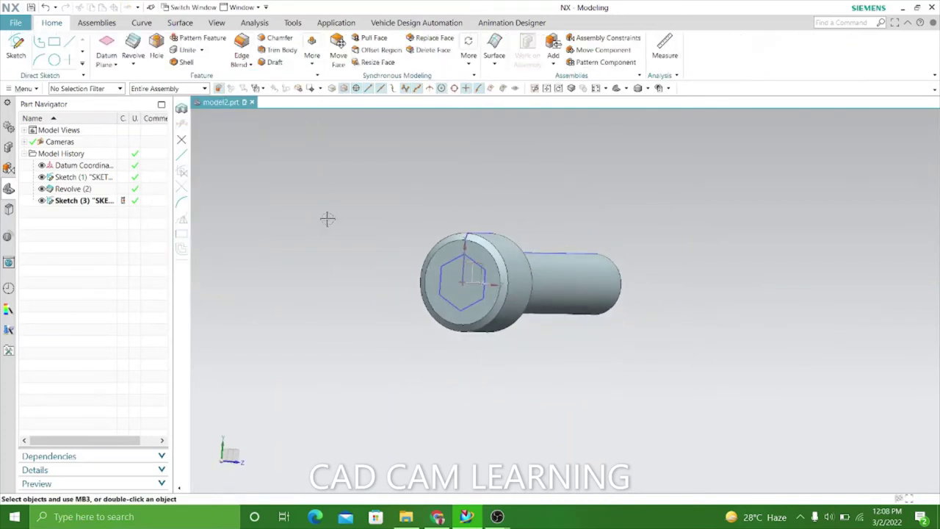
click(133, 64)
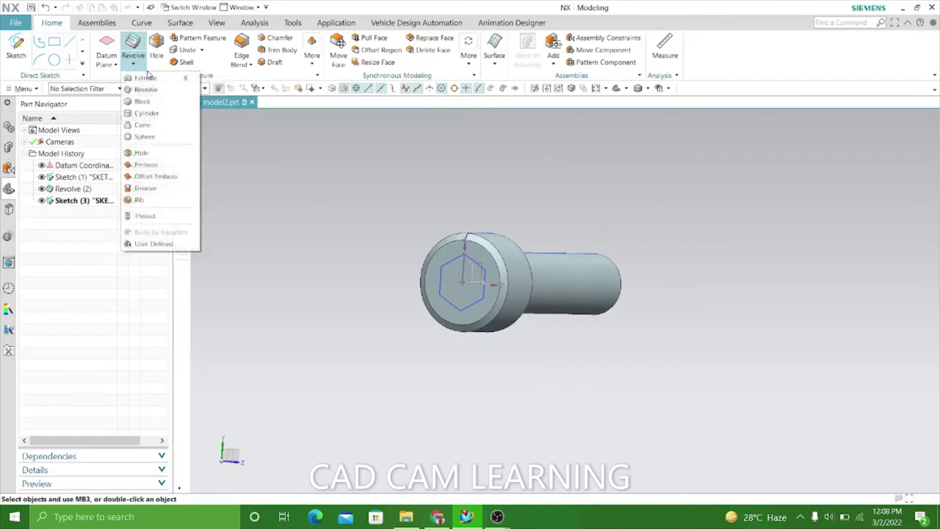
click(150, 81)
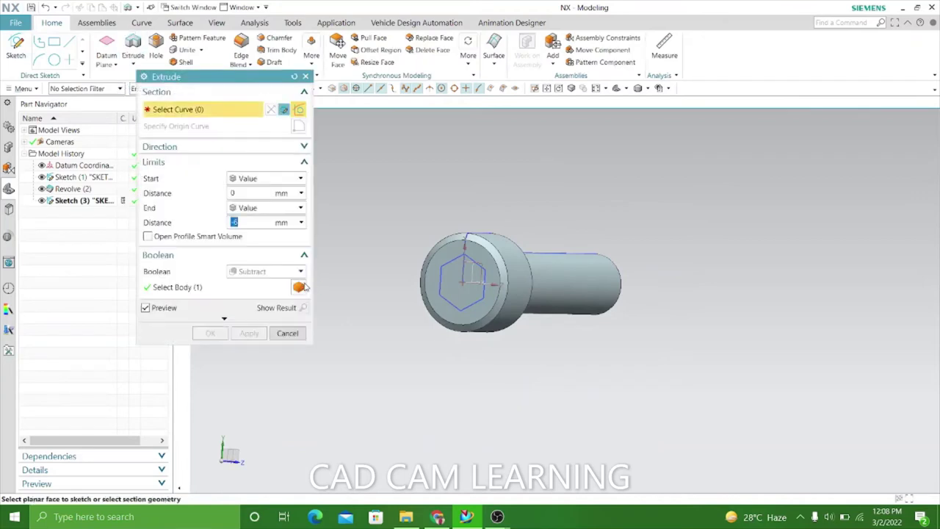
click(294, 76)
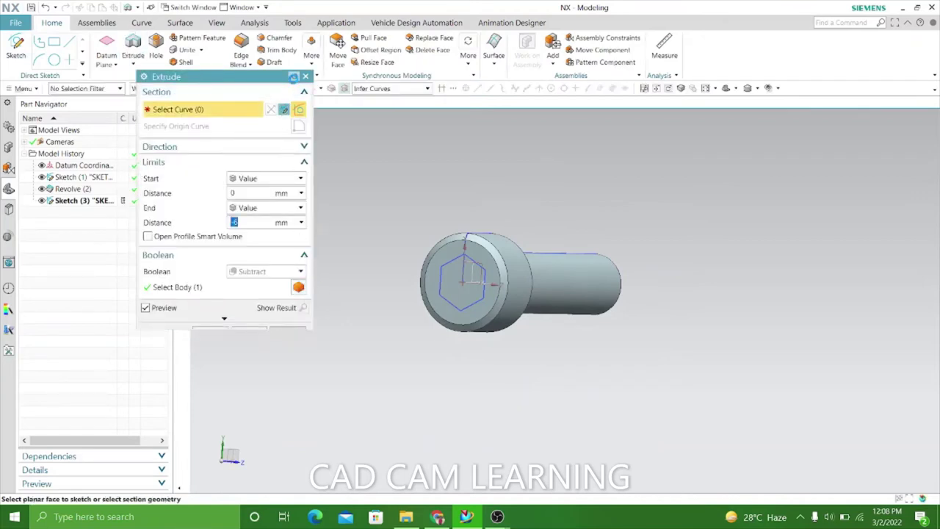
click(408, 89)
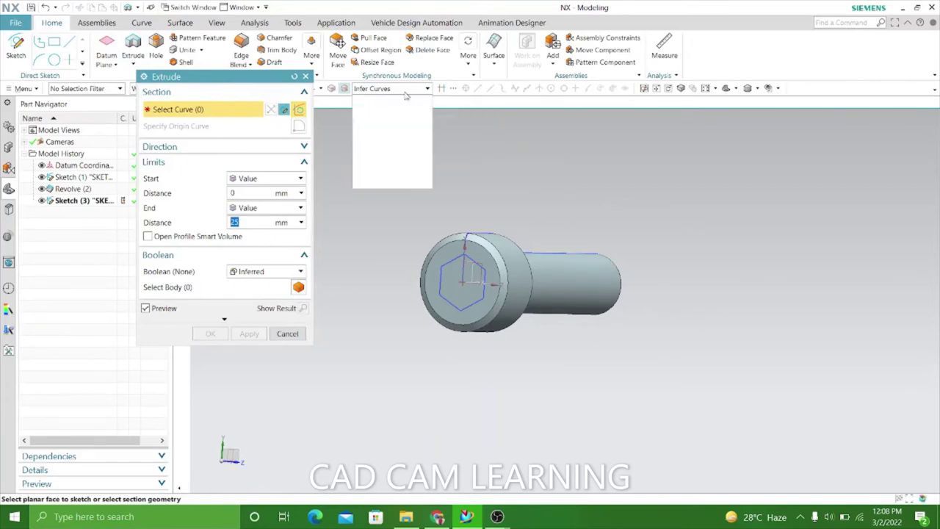
click(376, 95)
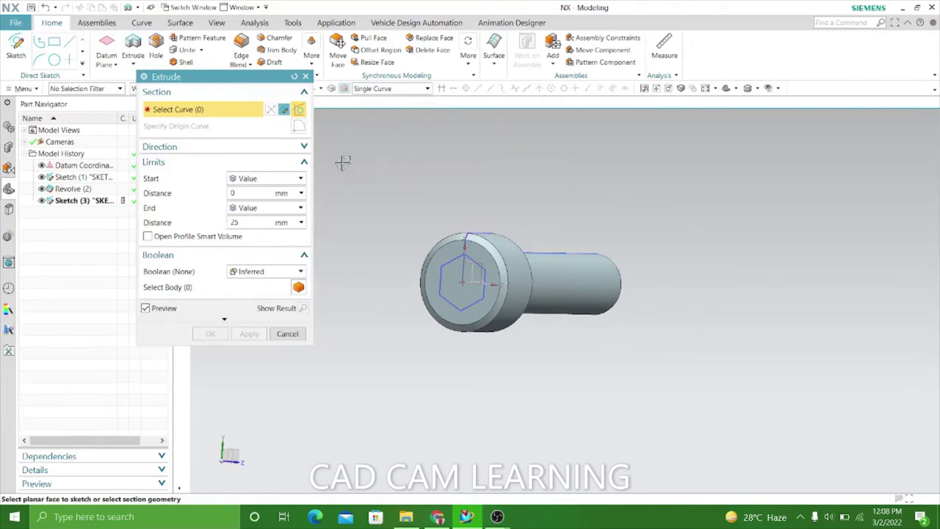
click(430, 89)
click(412, 108)
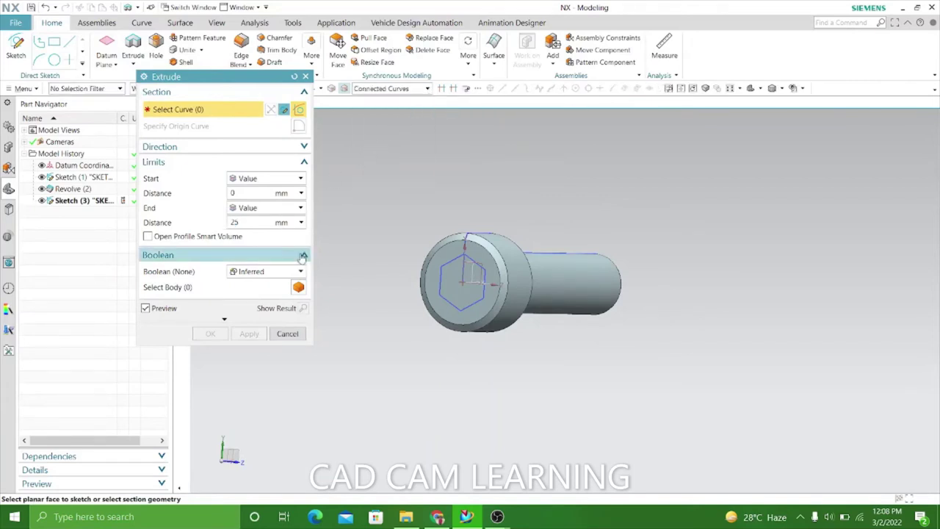
click(266, 271)
click(254, 282)
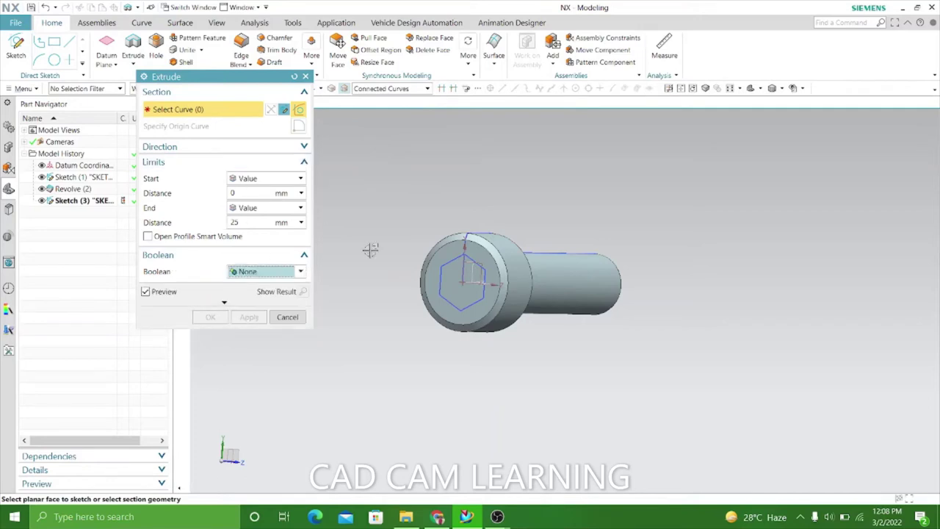
click(451, 262)
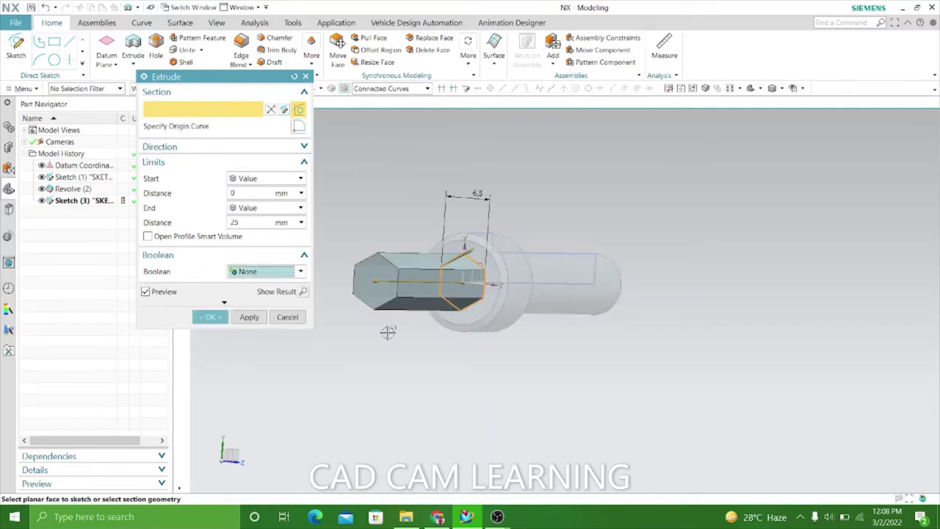
- Extrude the hexagon to an end of -6 with Boolean Subtract to cut the socket
scroll(372, 329, down, 2)
double_click(235, 222)
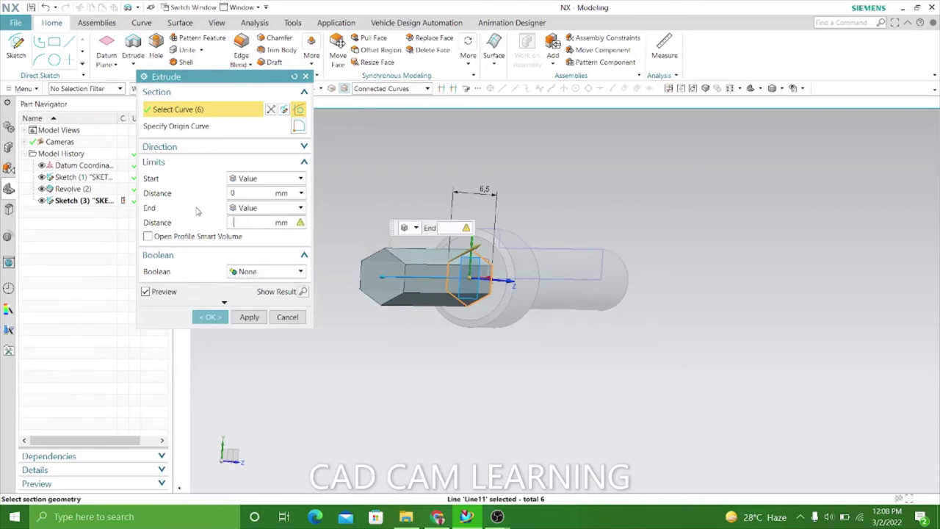
text(-6)
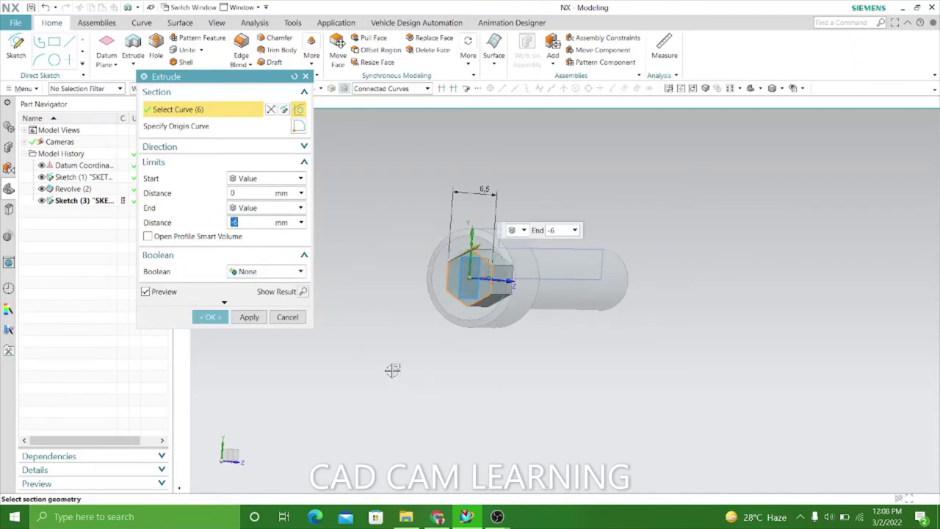
middle_drag(392, 370, 370, 369)
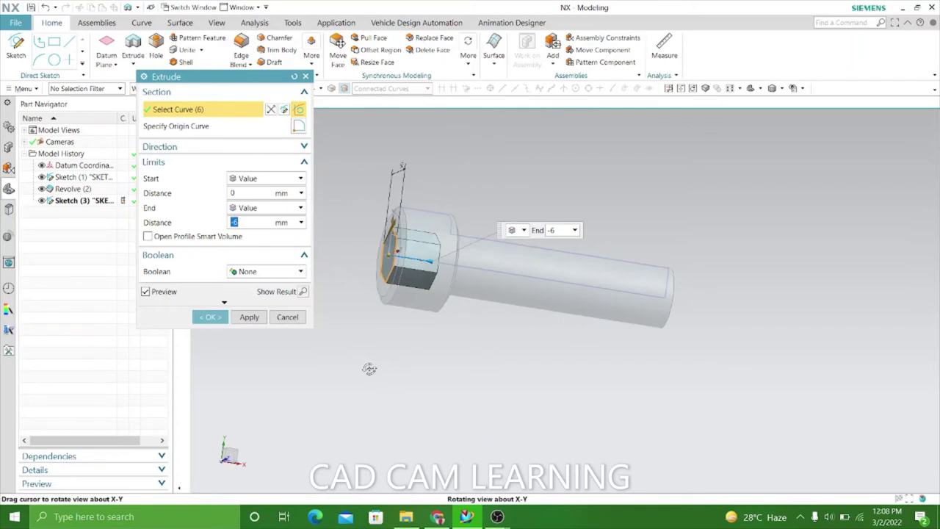
click(301, 272)
click(282, 305)
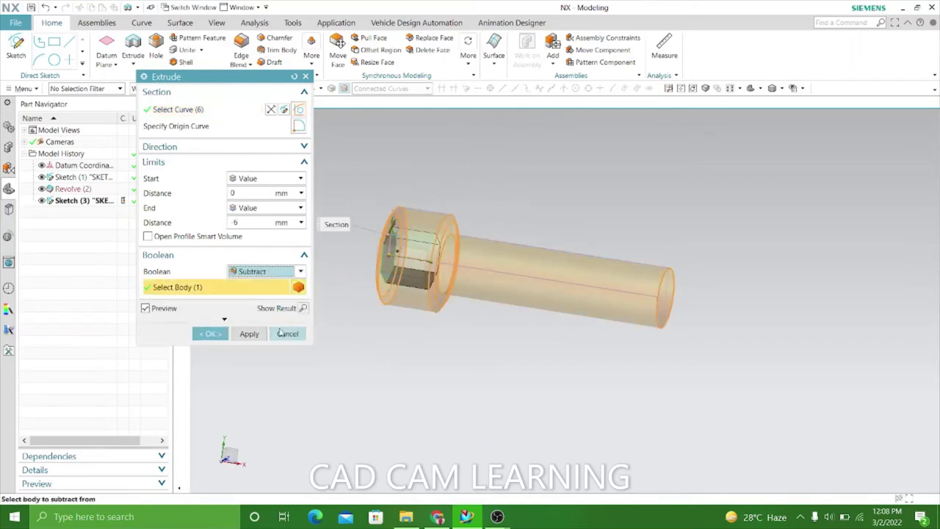
click(251, 334)
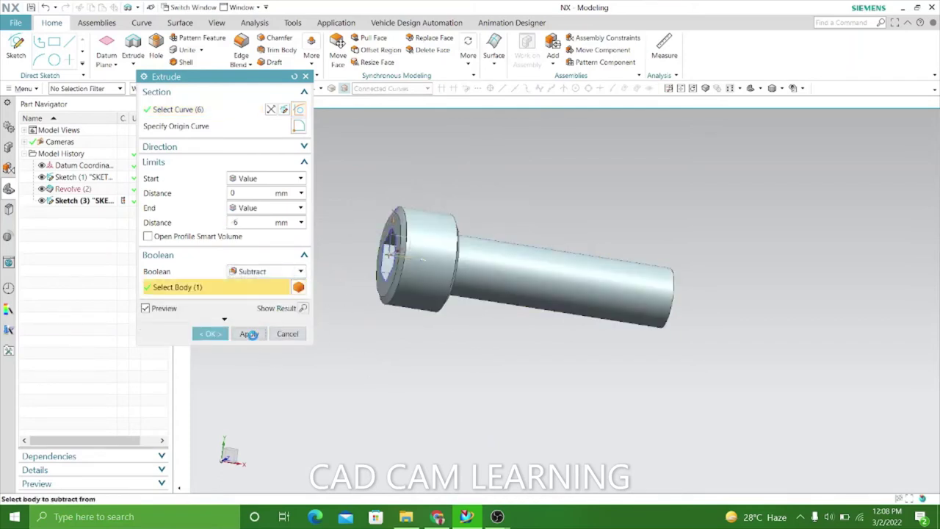
click(287, 335)
- In Sketch (1), pick the shaft's top and end lines for a sketch chamfer
mouse_move(258, 321)
middle_down()
mouse_move(301, 311)
mouse_move(242, 311)
mouse_move(413, 341)
mouse_move(392, 338)
mouse_move(484, 338)
mouse_move(419, 346)
middle_up()
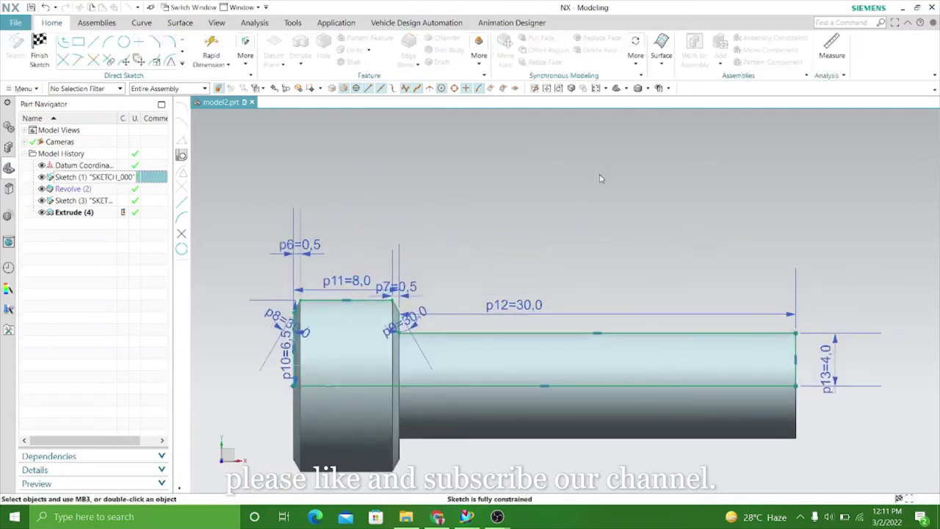
scroll(603, 221, down, 2)
scroll(746, 374, up, 4)
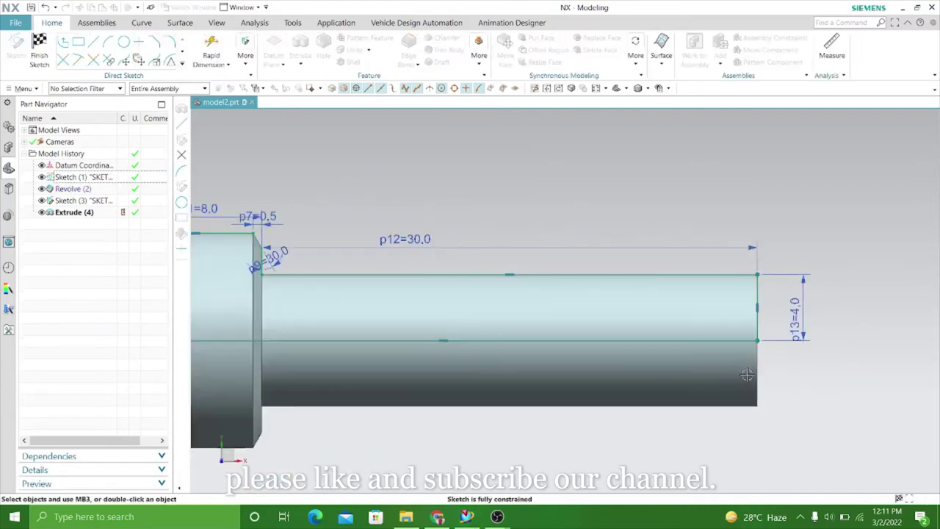
click(184, 67)
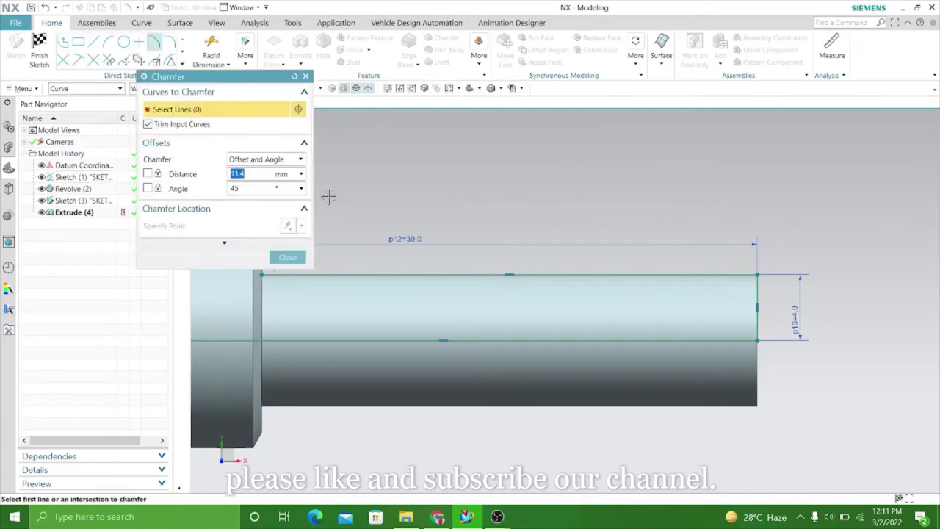
click(742, 276)
click(756, 291)
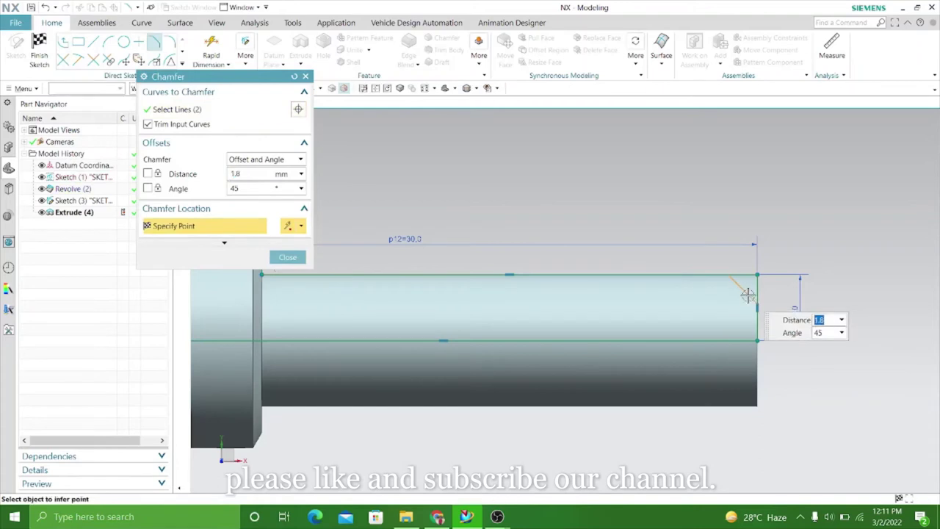
- Place the 0.8 mm × 45° chamfer at the shank tip and finish the sketch
scroll(748, 294, up, 1)
scroll(748, 294, up, 1)
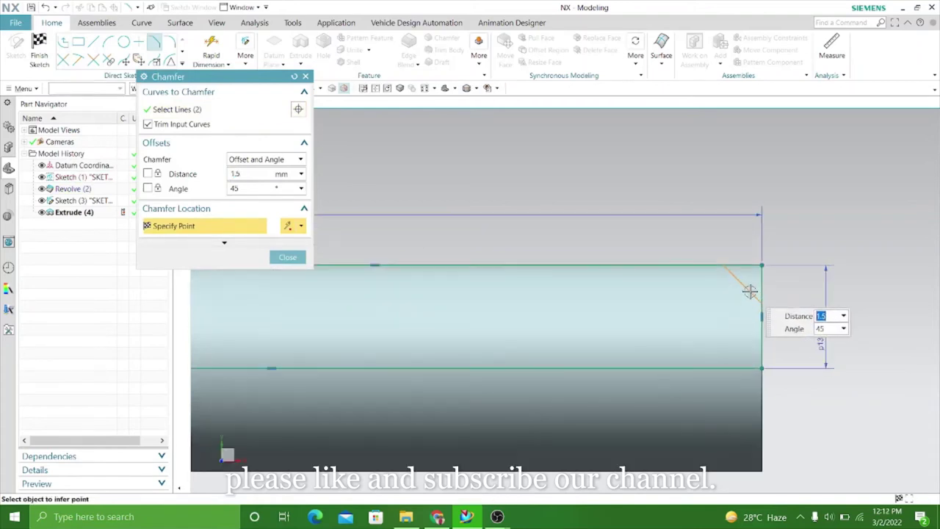
scroll(749, 292, up, 1)
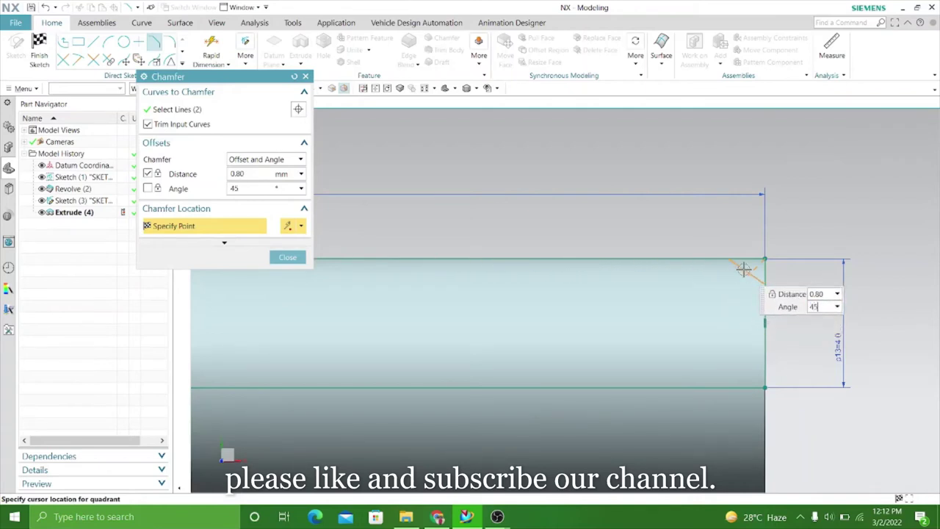
click(744, 270)
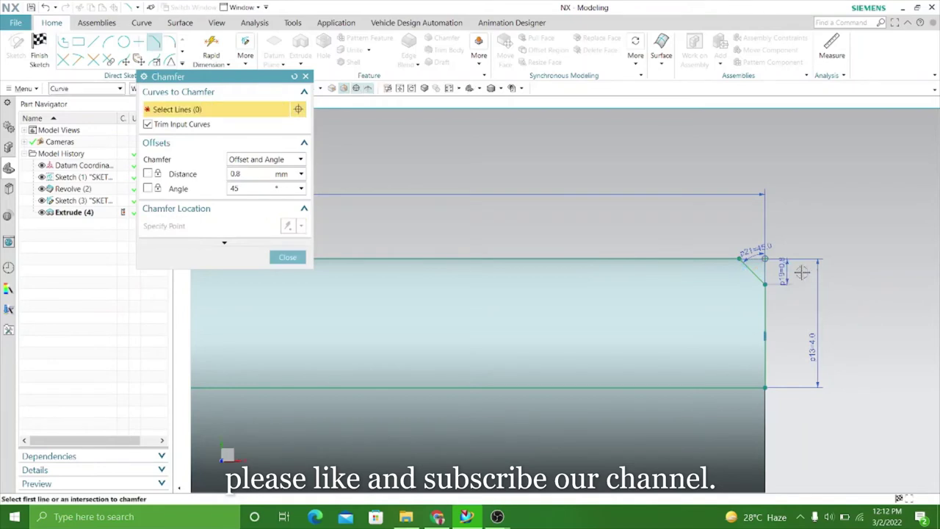
scroll(739, 271, up, 4)
scroll(739, 270, up, 1)
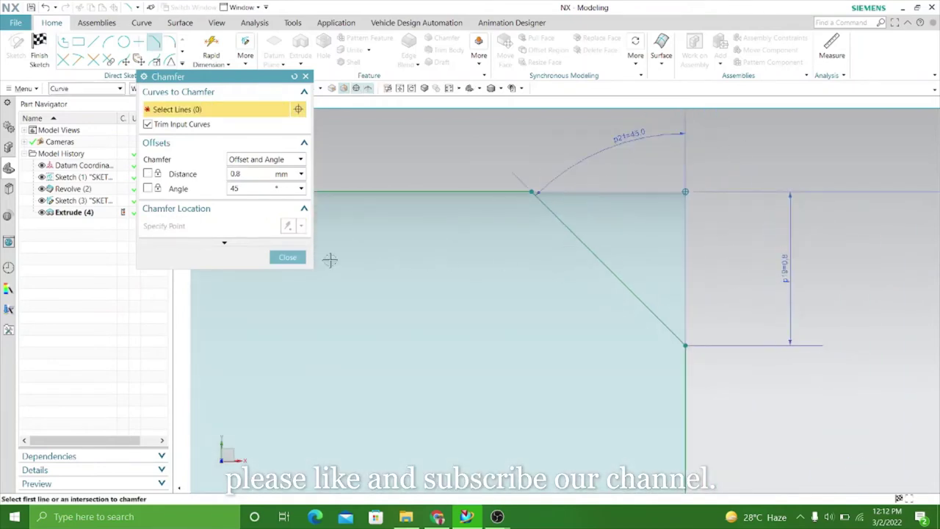
click(303, 263)
scroll(720, 206, down, 2)
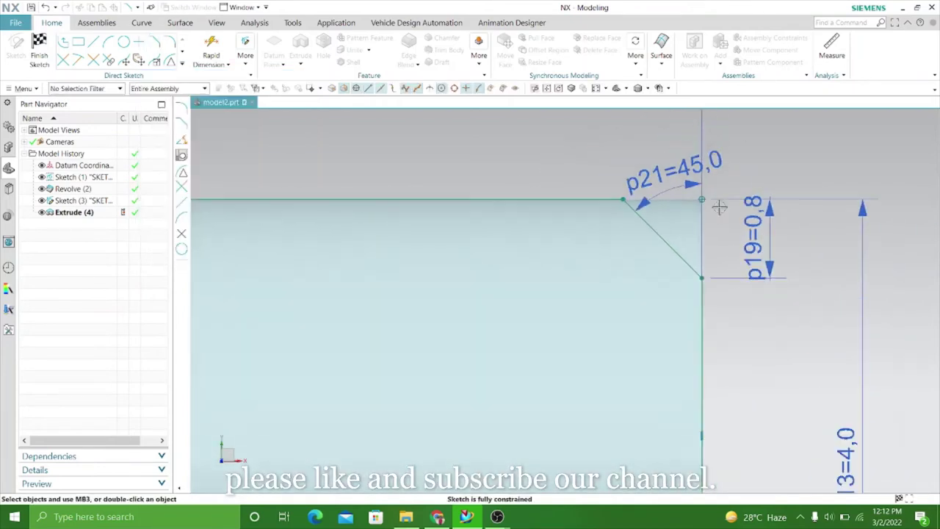
scroll(724, 206, down, 2)
scroll(726, 206, down, 2)
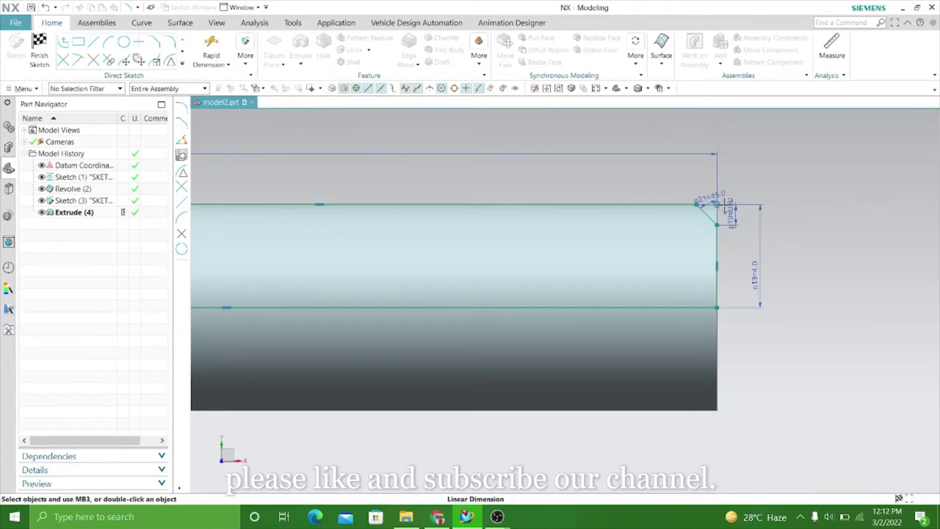
click(37, 62)
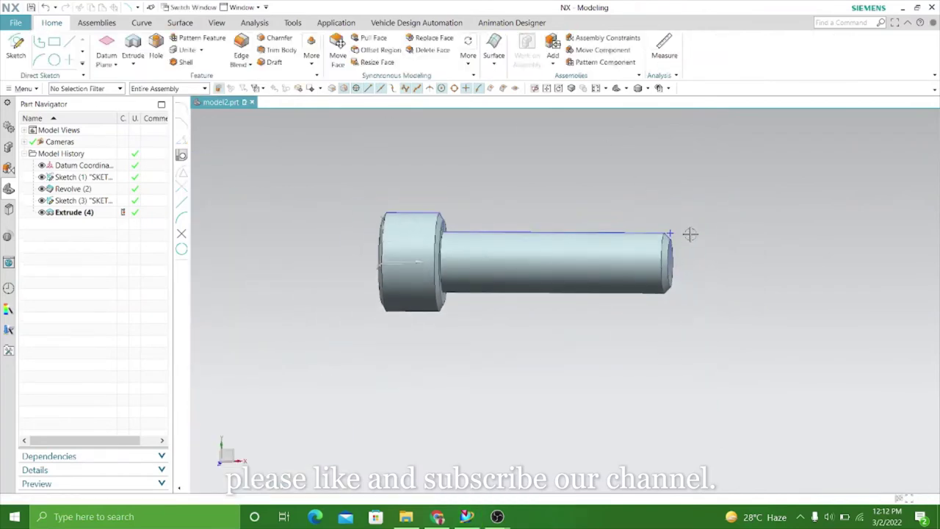
- Create the new sketch on the inferred plane through the screw's axis
mouse_move(691, 234)
middle_down()
mouse_move(685, 190)
mouse_move(664, 187)
middle_up()
scroll(638, 181, up, 3)
scroll(624, 184, up, 1)
scroll(773, 254, down, 4)
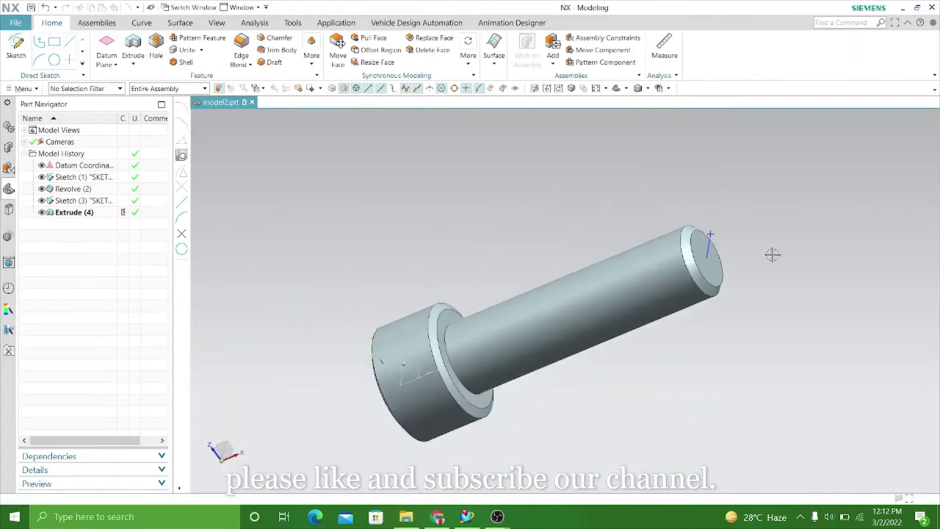
scroll(772, 254, down, 3)
mouse_move(539, 227)
middle_down()
mouse_move(634, 191)
mouse_move(562, 207)
middle_up()
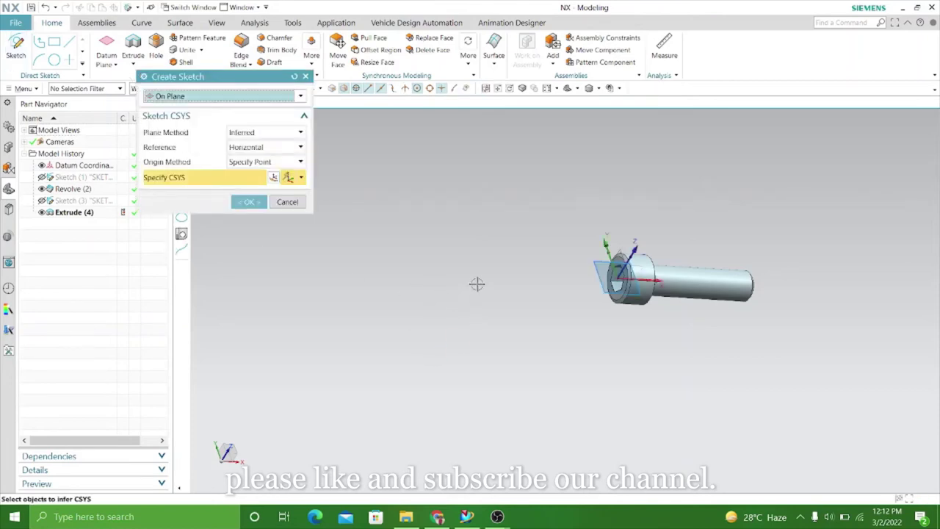
middle_drag(477, 284, 439, 341)
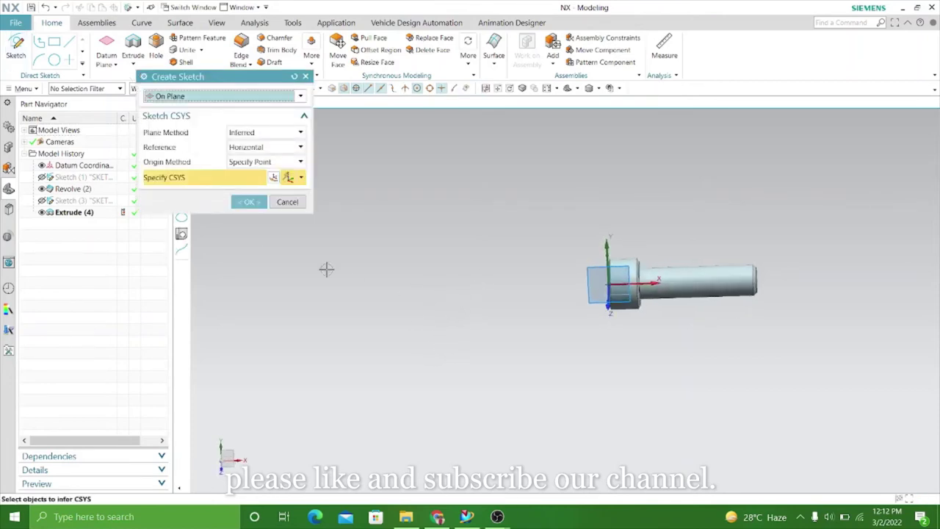
click(249, 203)
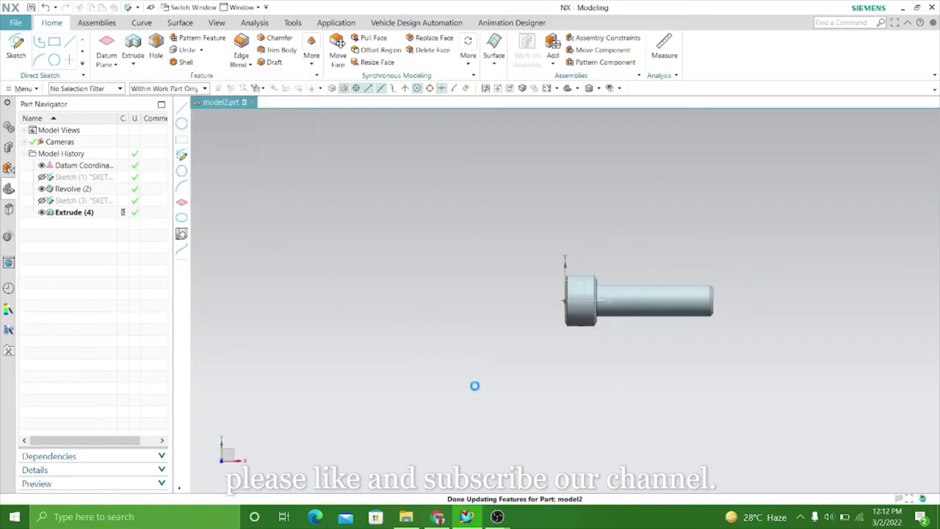
scroll(618, 340, up, 3)
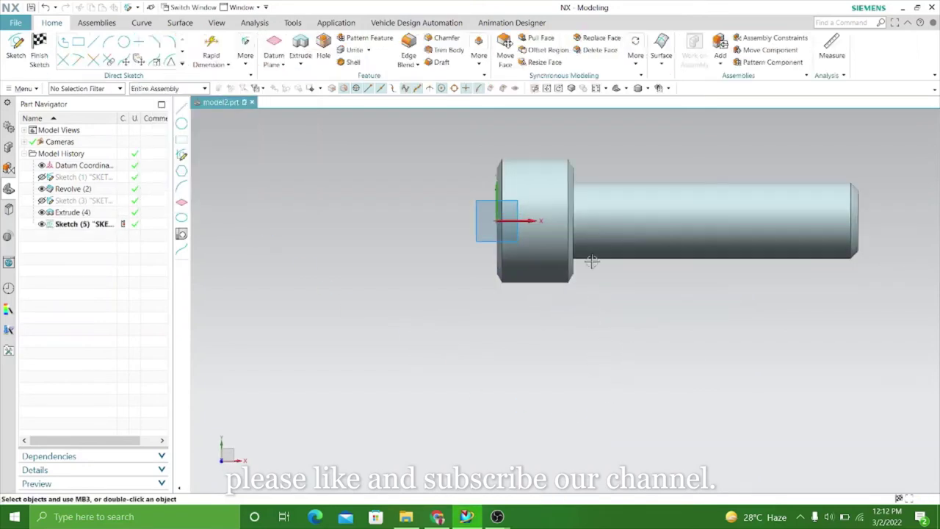
- Switch the rendering style to Static Wireframe
click(647, 89)
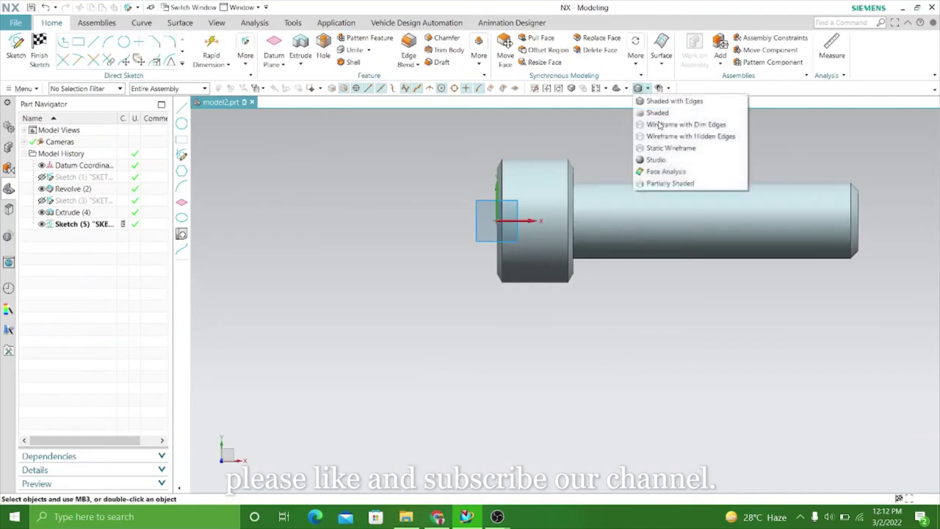
click(665, 149)
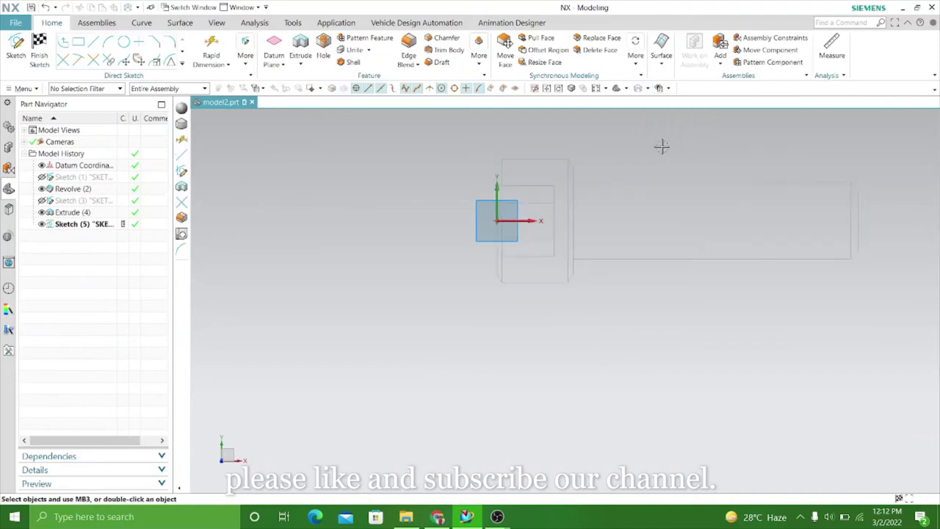
scroll(628, 178, up, 2)
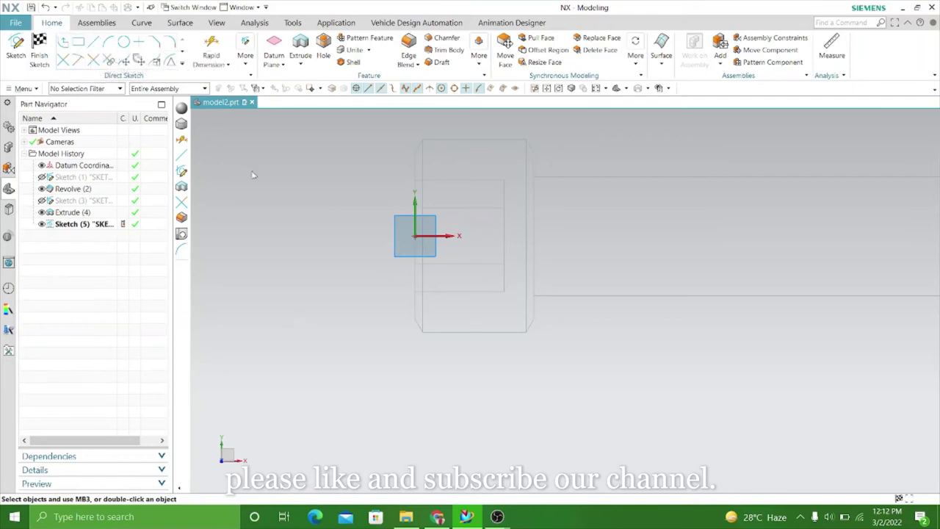
- Draw a 12.1-long axis line plus the first triangle's vertical and diagonal edges
key(l)
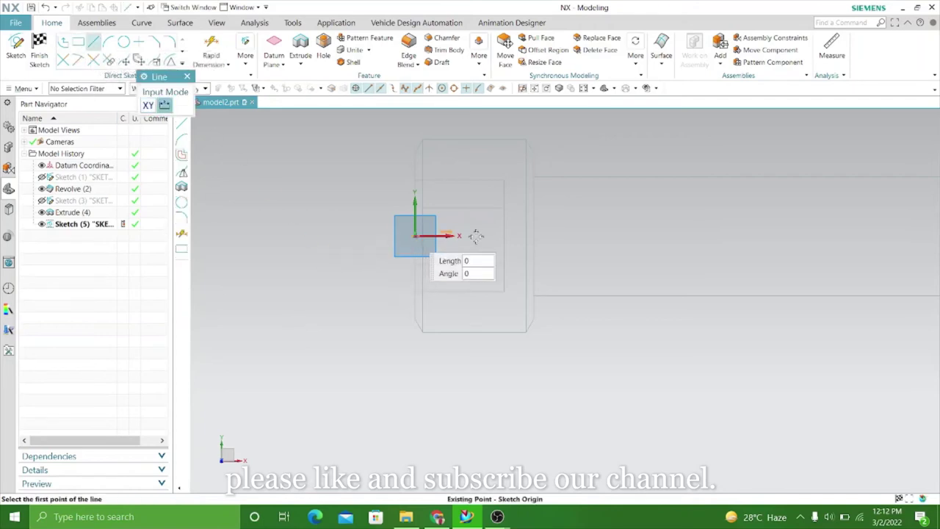
click(477, 235)
click(624, 235)
scroll(467, 213, up, 2)
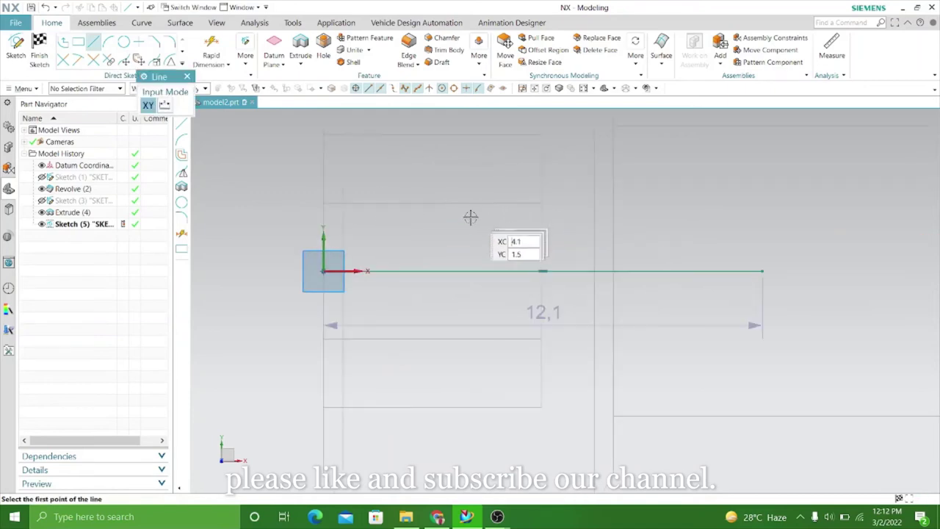
click(324, 271)
scroll(348, 305, down, 2)
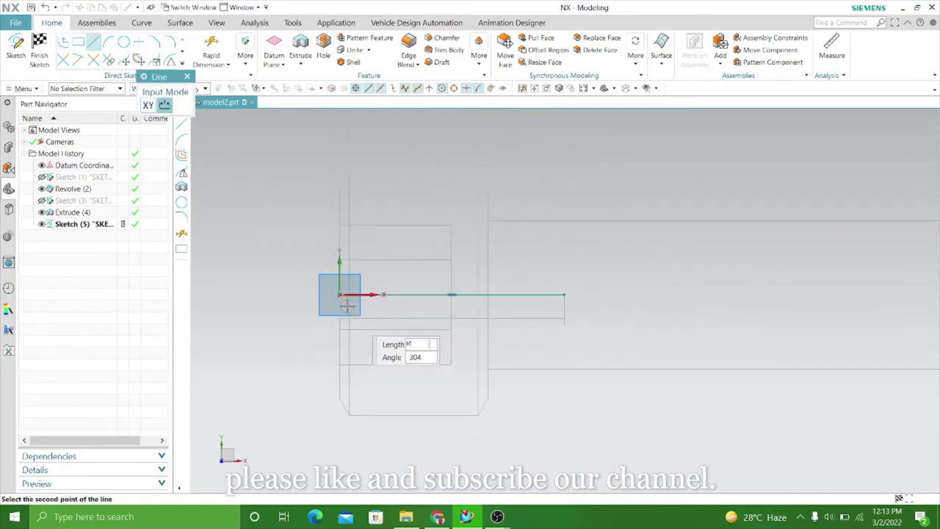
click(337, 217)
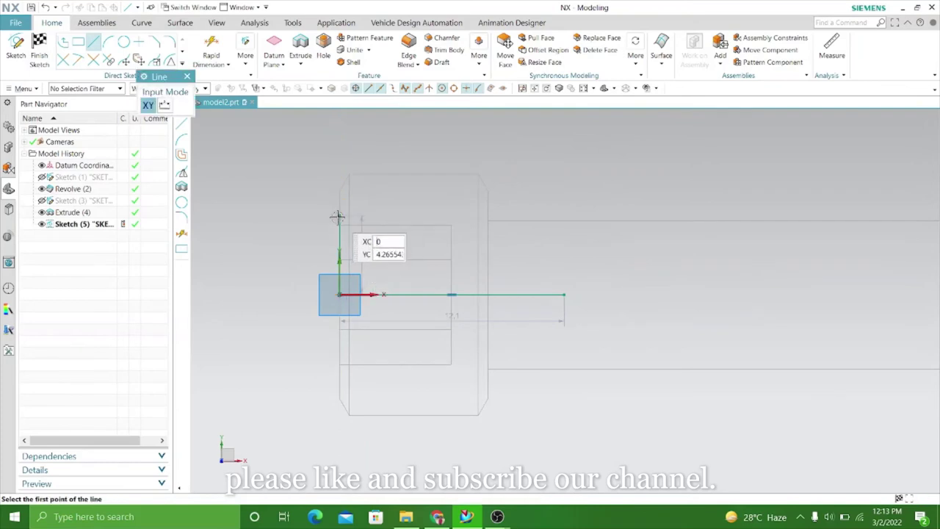
click(338, 217)
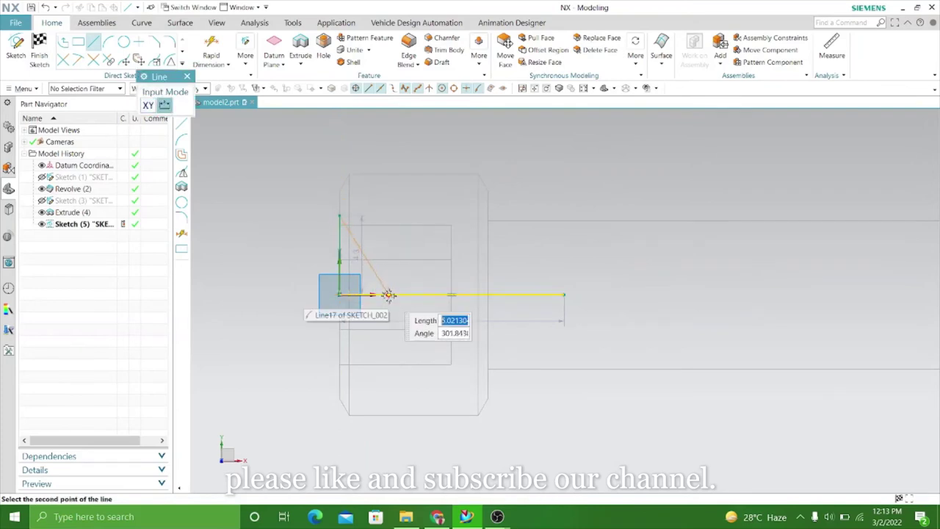
click(388, 295)
scroll(380, 279, up, 2)
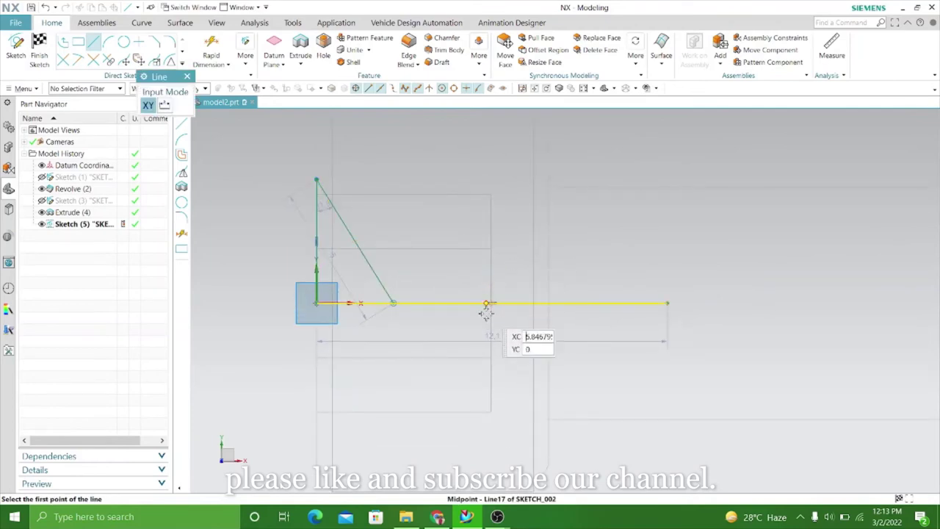
scroll(489, 301, up, 2)
scroll(486, 301, up, 2)
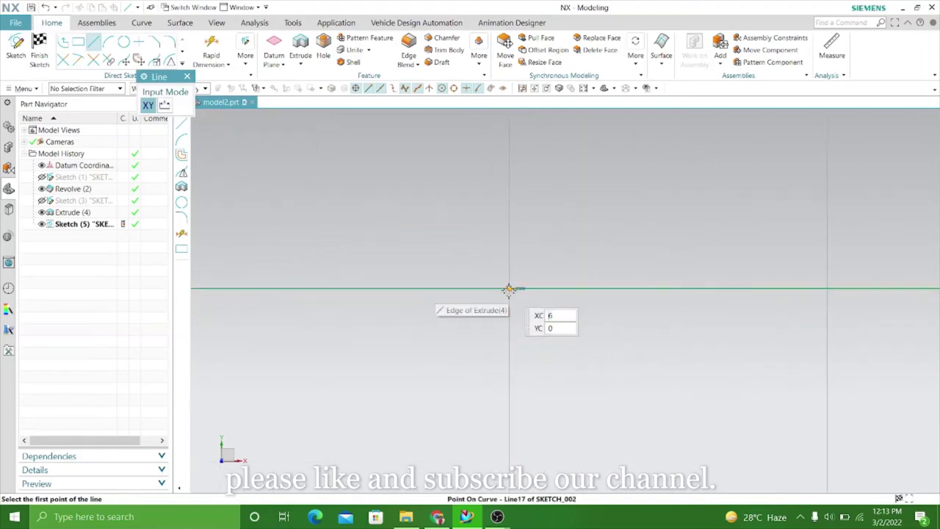
- Draw the second triangle's vertical edge and its diagonal down to the axis
click(507, 289)
scroll(487, 324, down, 1)
scroll(486, 324, down, 1)
scroll(483, 325, down, 2)
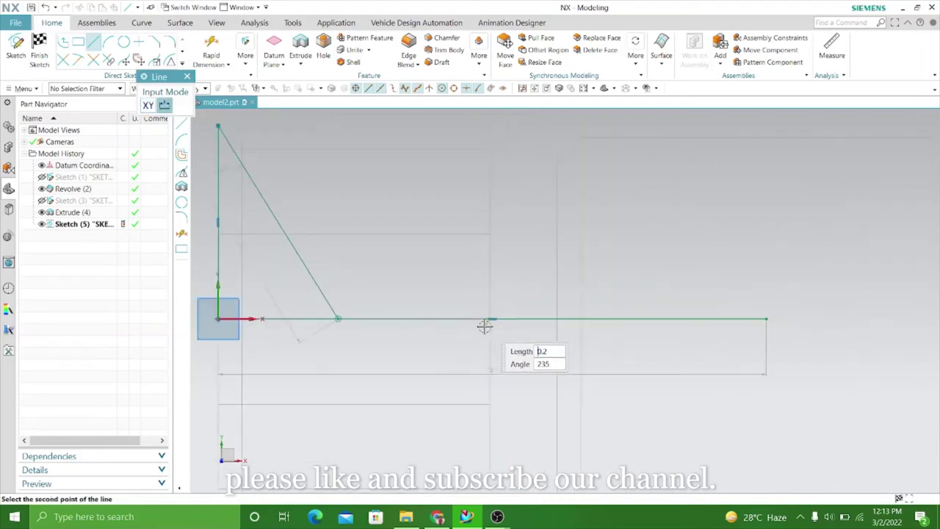
scroll(488, 301, down, 1)
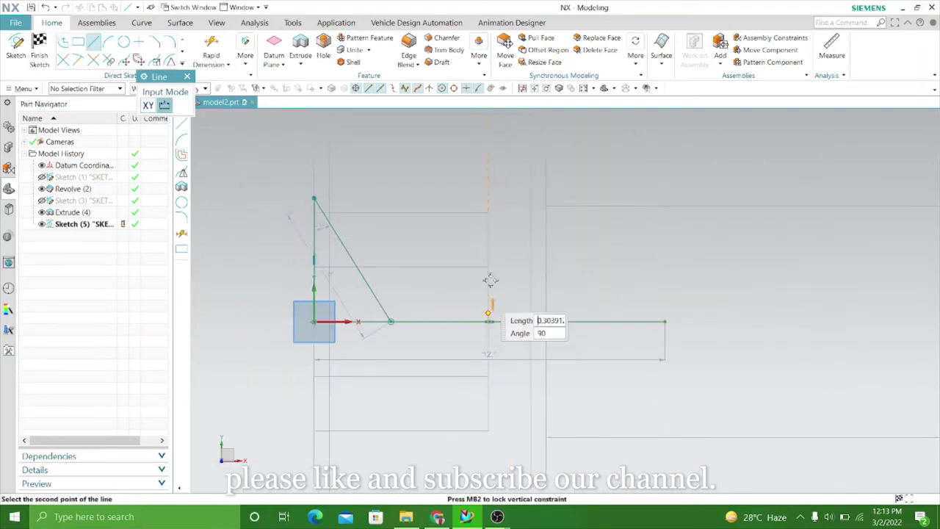
click(489, 215)
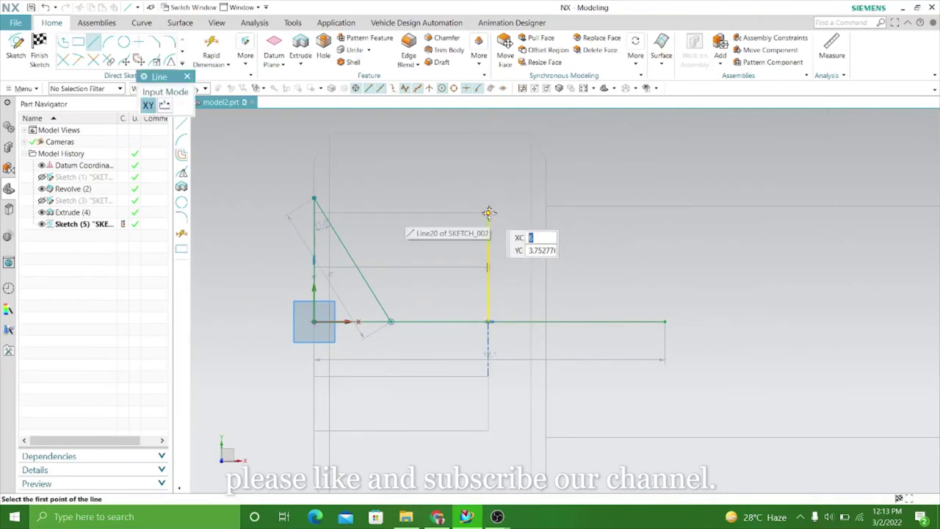
click(489, 214)
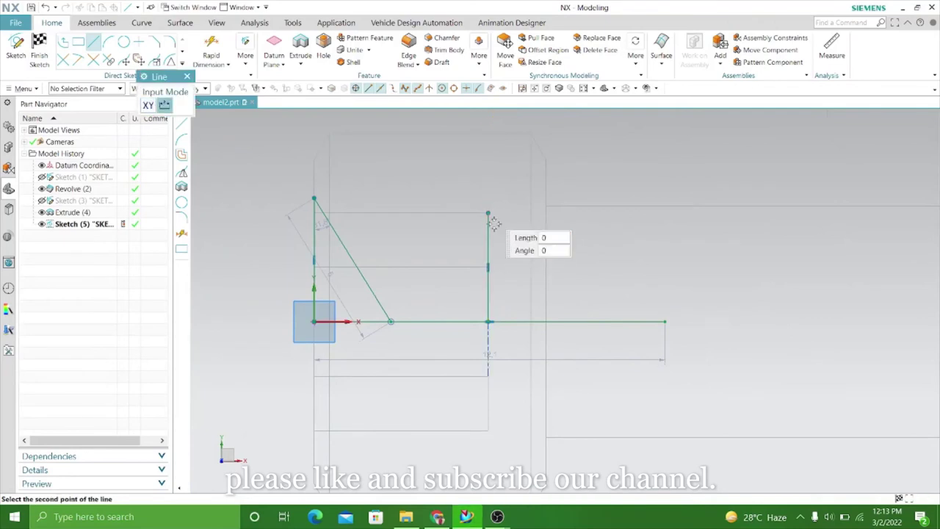
click(550, 321)
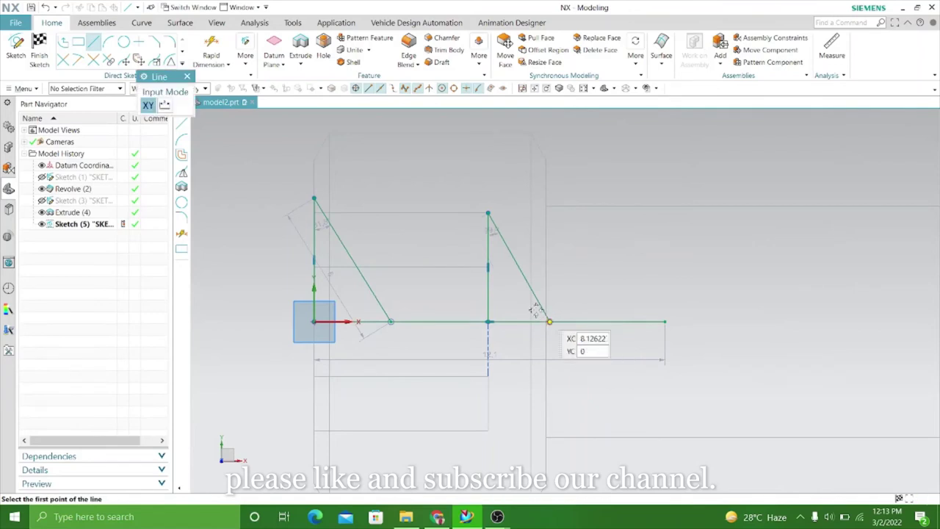
click(187, 77)
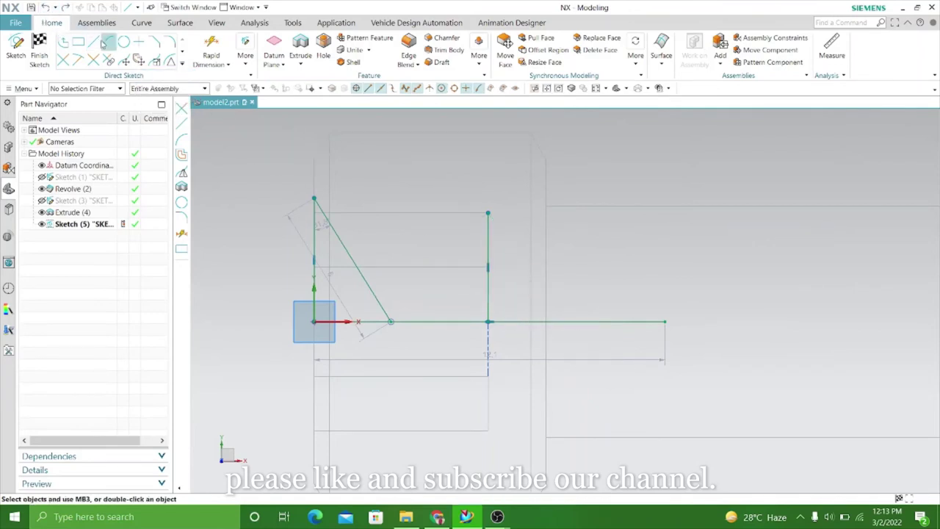
key(l)
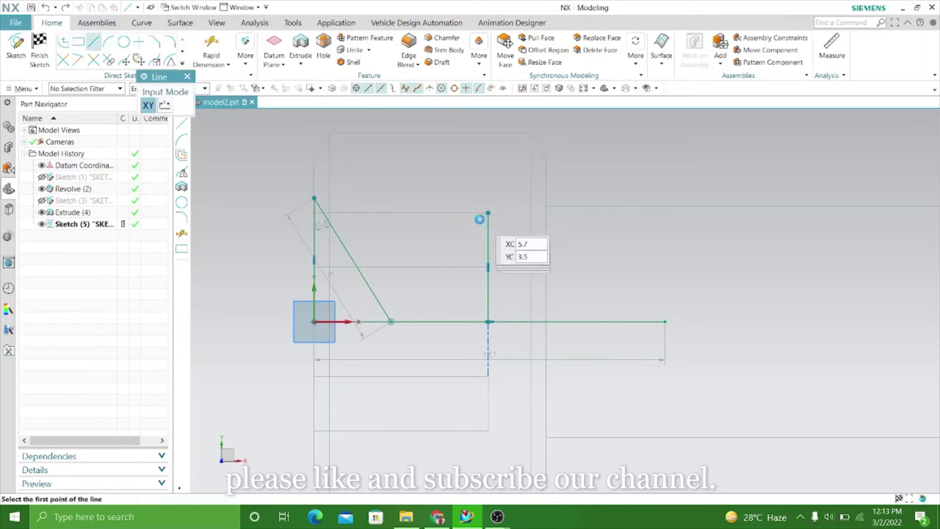
click(486, 213)
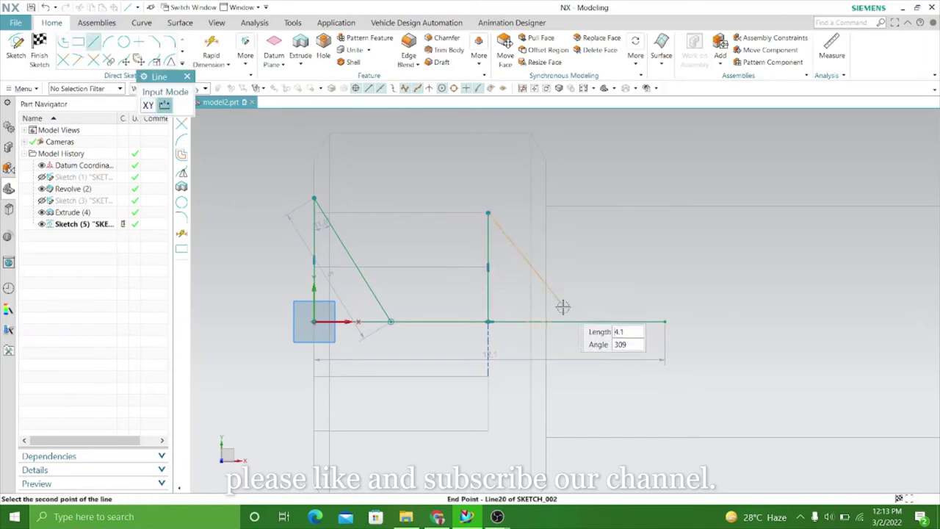
click(560, 321)
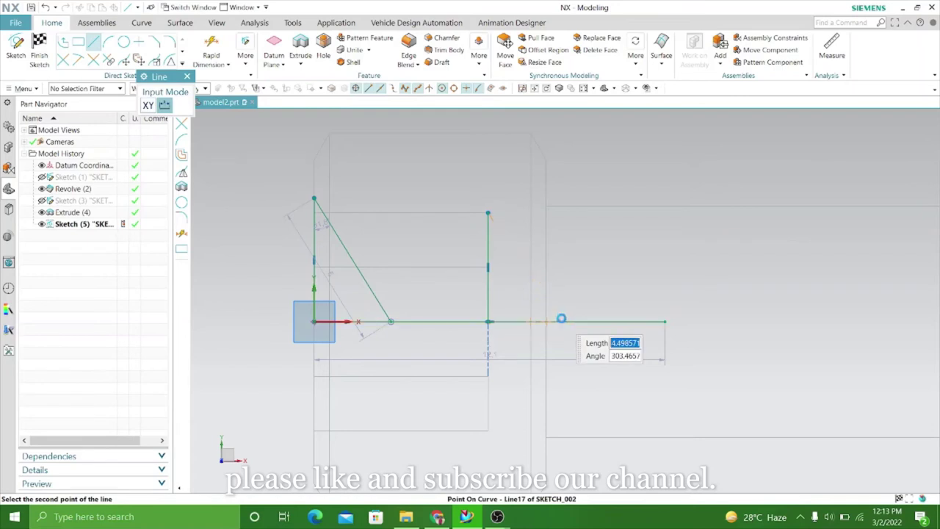
click(189, 77)
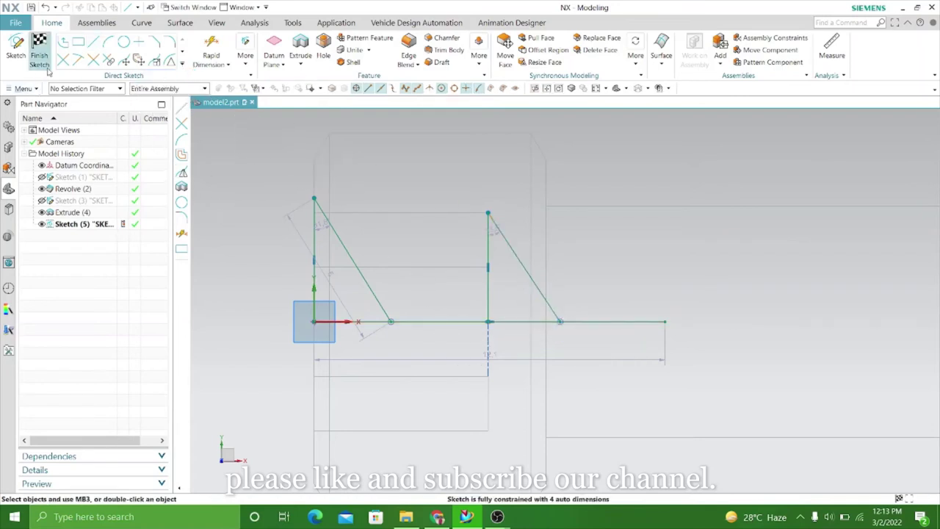
- Quick Trim the axis segments between the triangles and to the right of the second one
key(t)
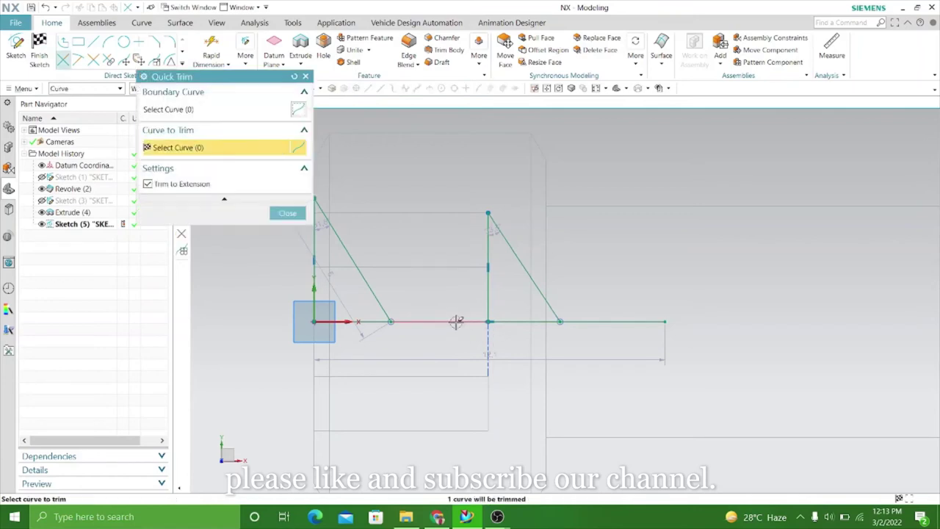
click(456, 321)
click(633, 322)
scroll(676, 282, down, 2)
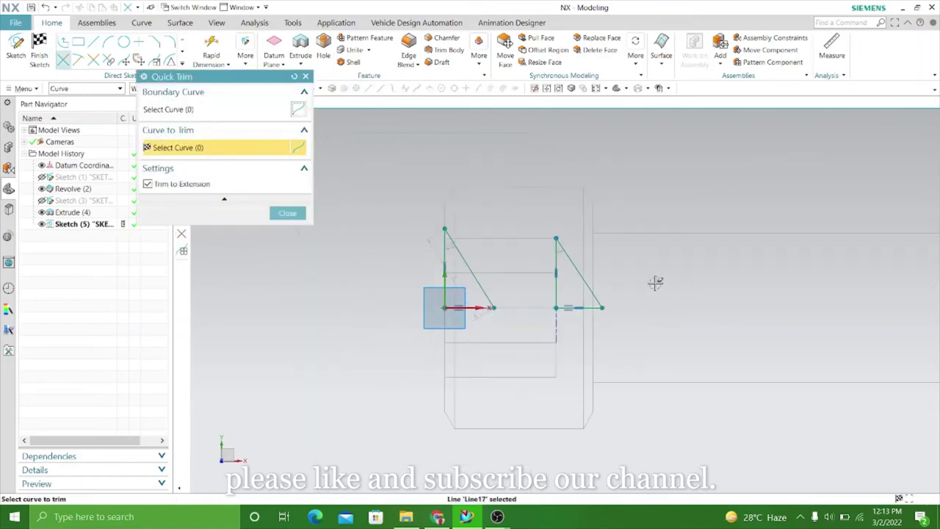
click(286, 218)
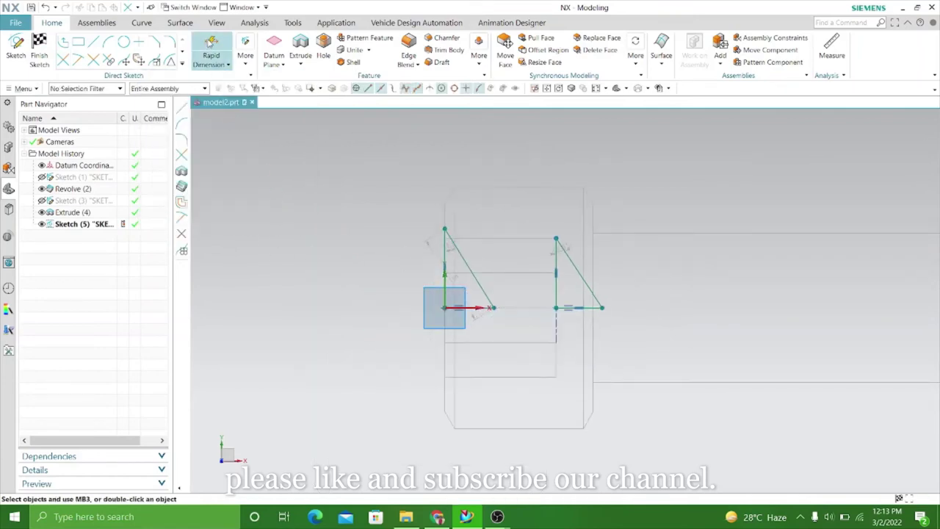
- Dimension the triangle's vertical height and set it to 4
key(d)
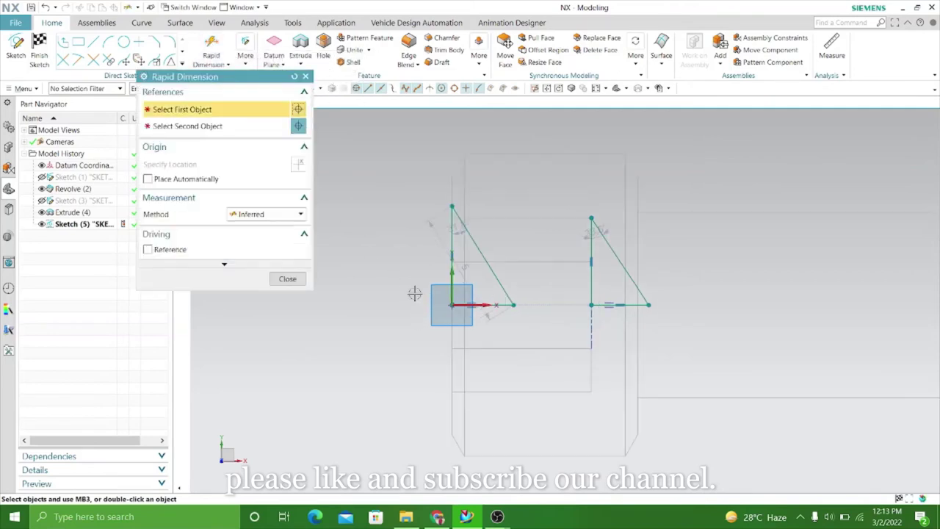
scroll(410, 295, up, 2)
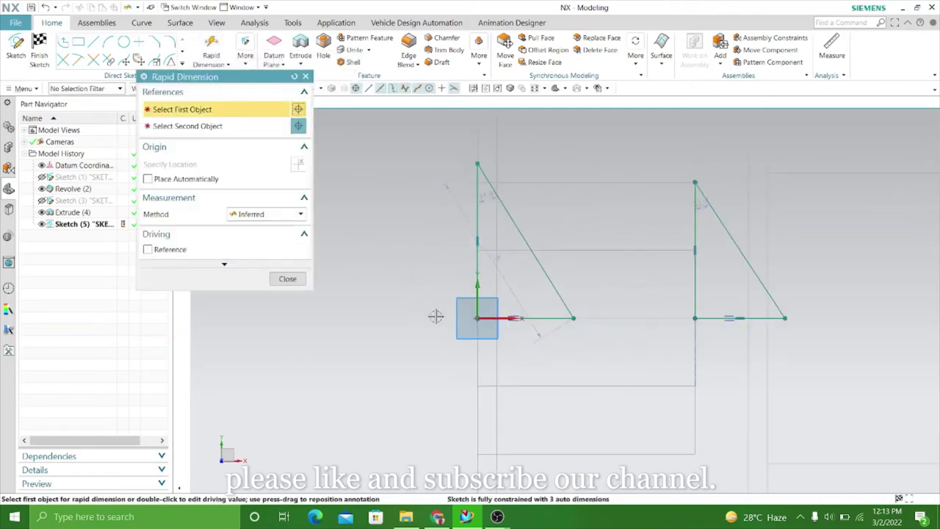
click(476, 327)
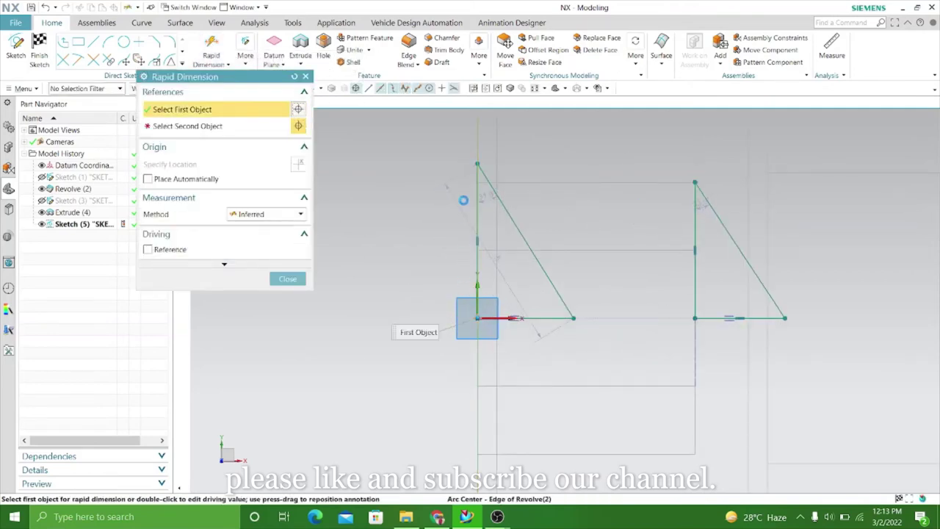
click(476, 163)
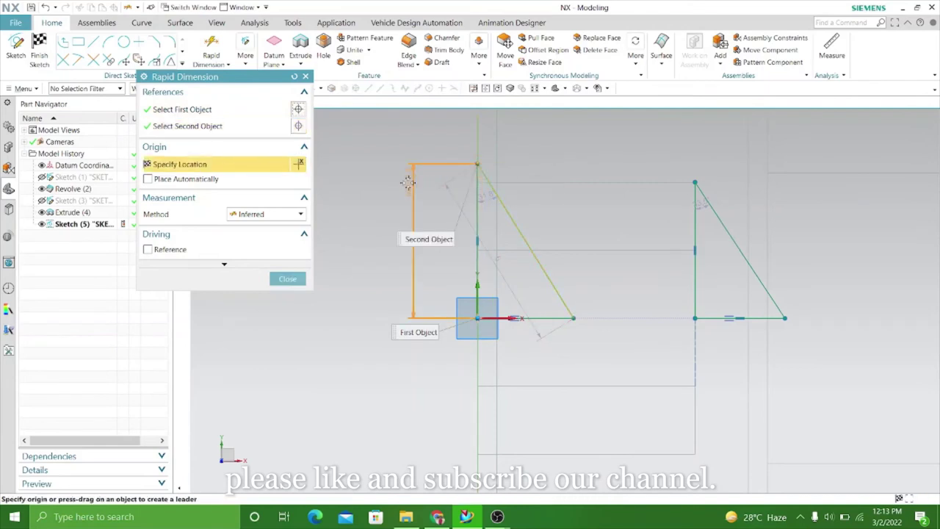
click(408, 183)
text(4)
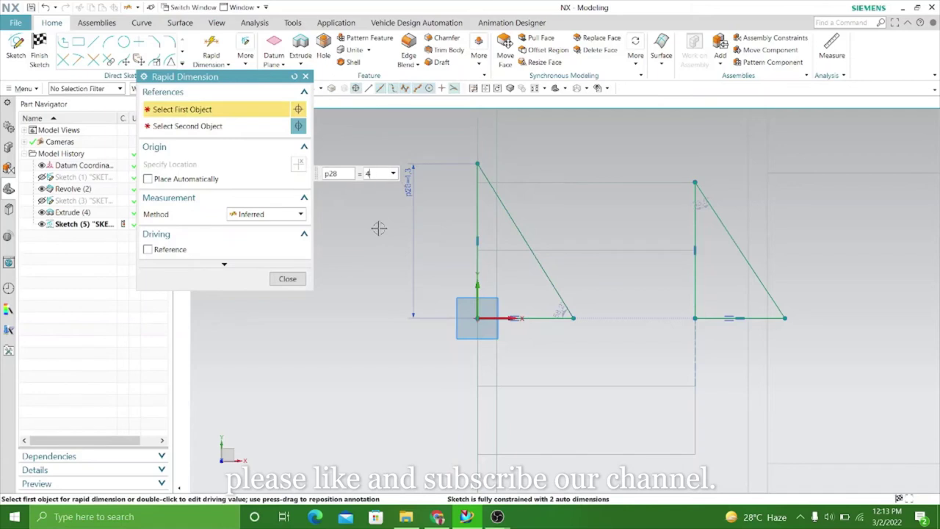
key(Return)
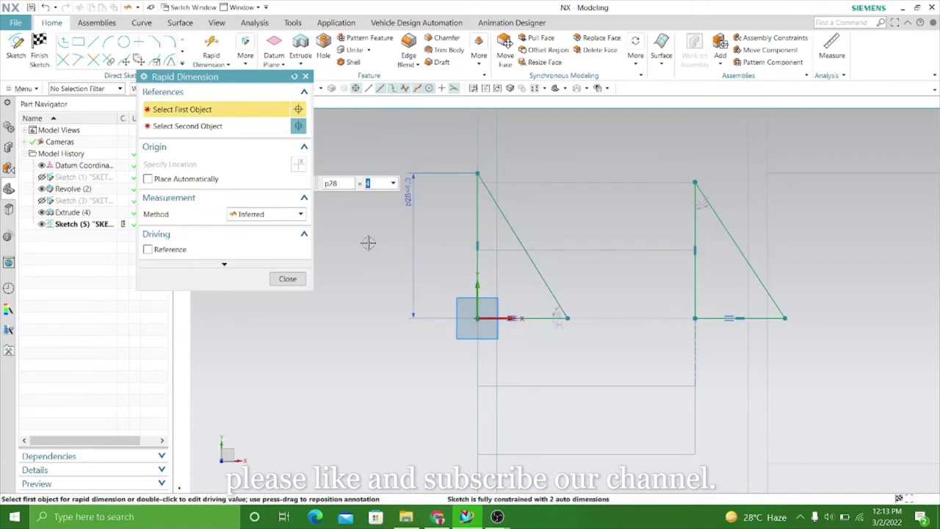
click(286, 280)
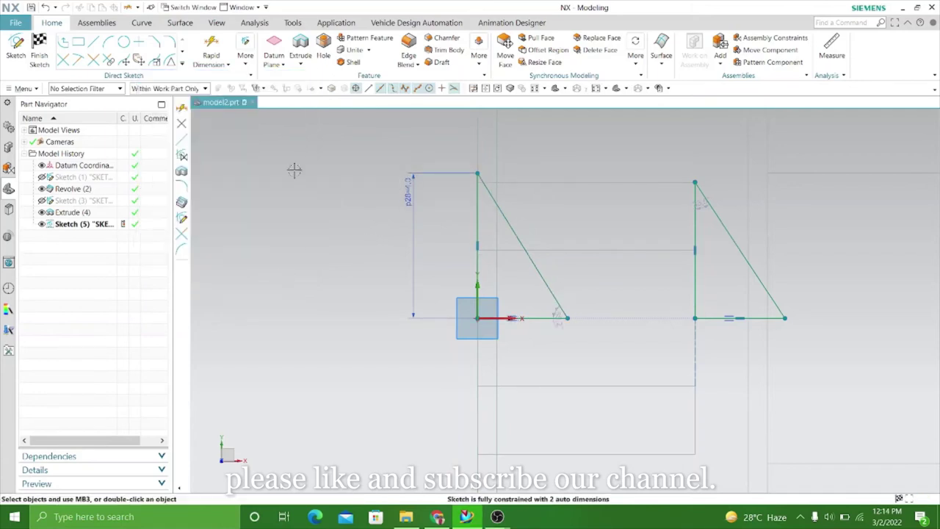
- Add angular dimensions between each triangle's vertical and slanted edges, both set to 30°
click(228, 64)
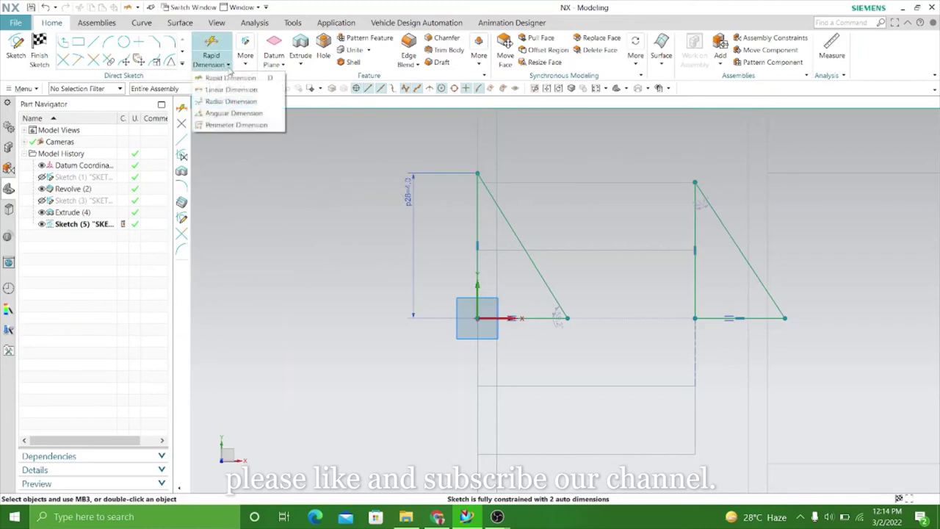
click(234, 113)
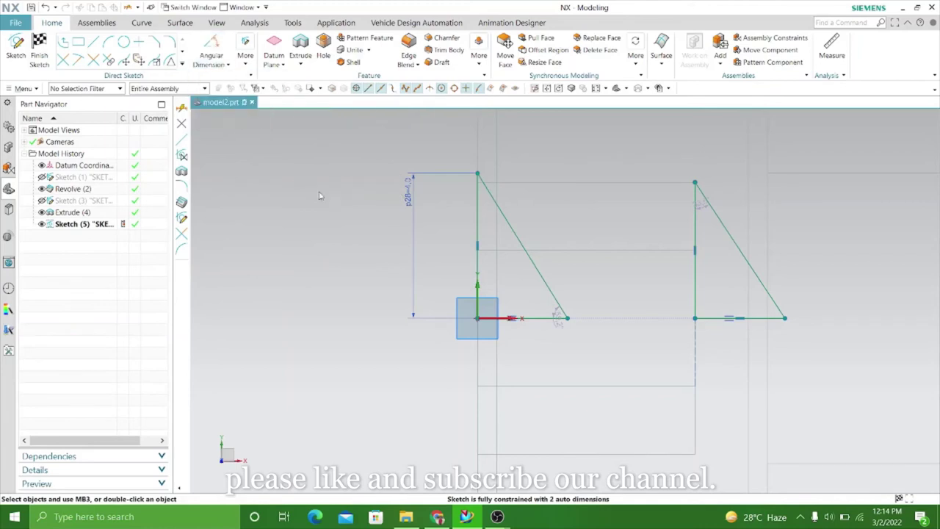
click(479, 263)
click(532, 260)
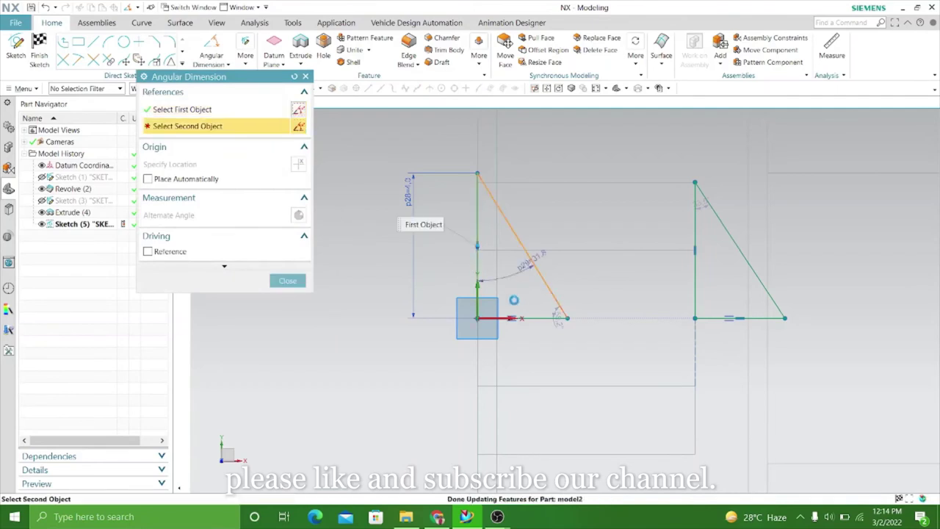
click(526, 338)
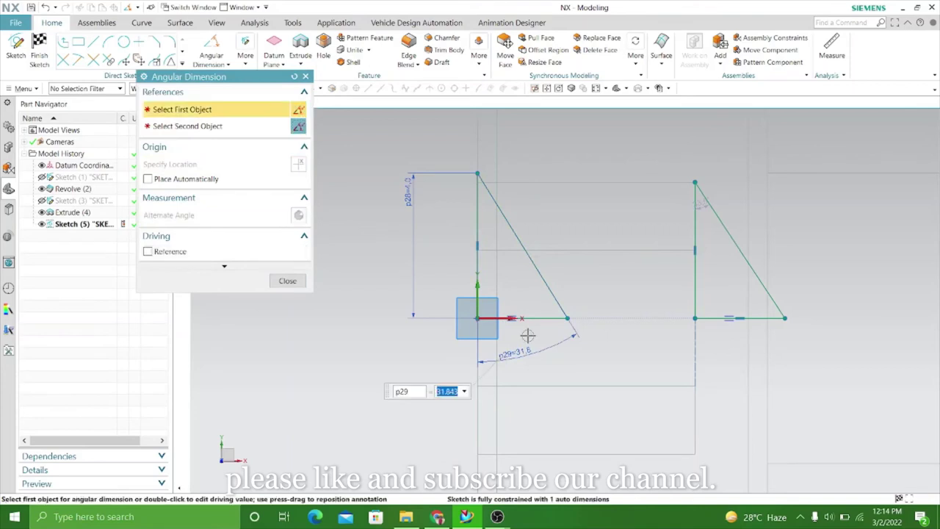
text(30)
key(Return)
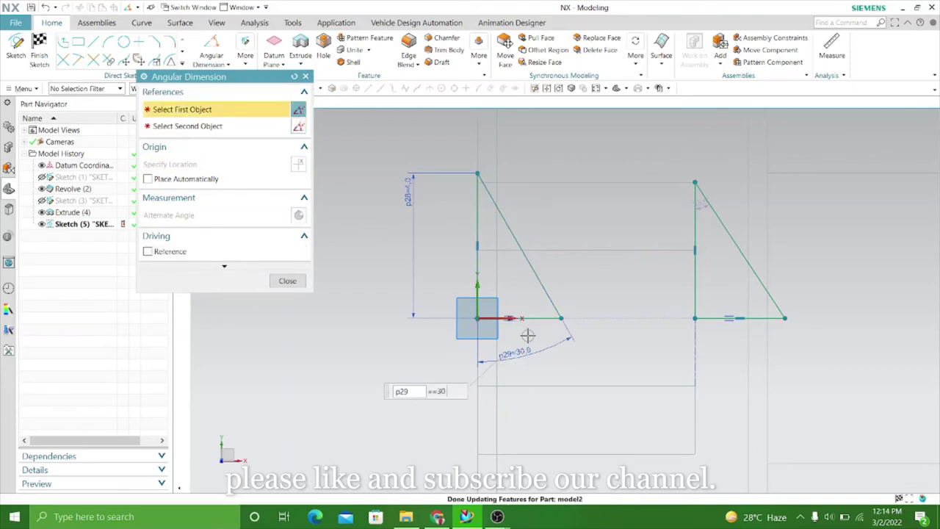
click(727, 244)
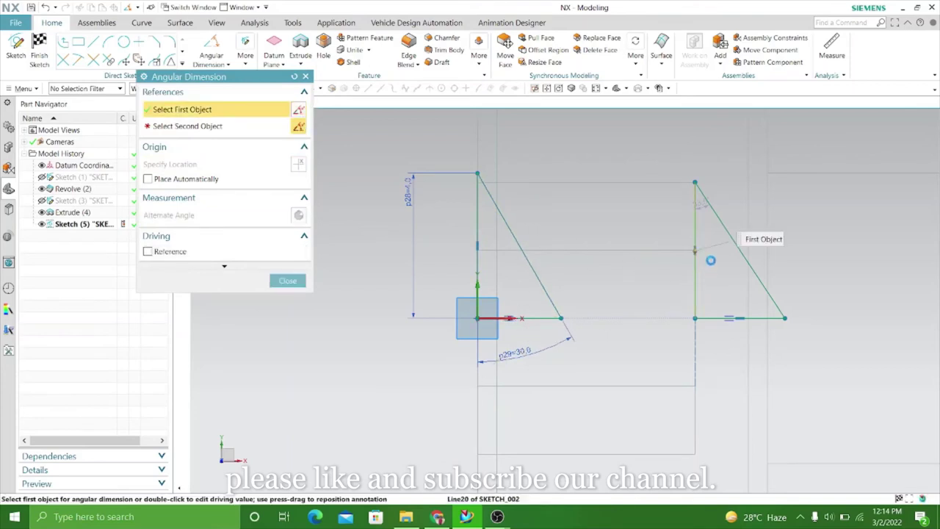
click(726, 337)
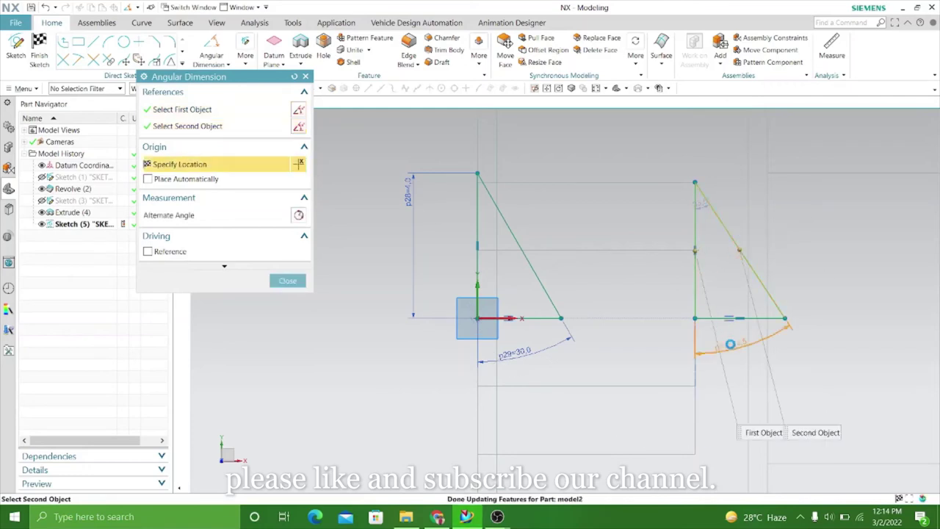
click(731, 344)
text(30)
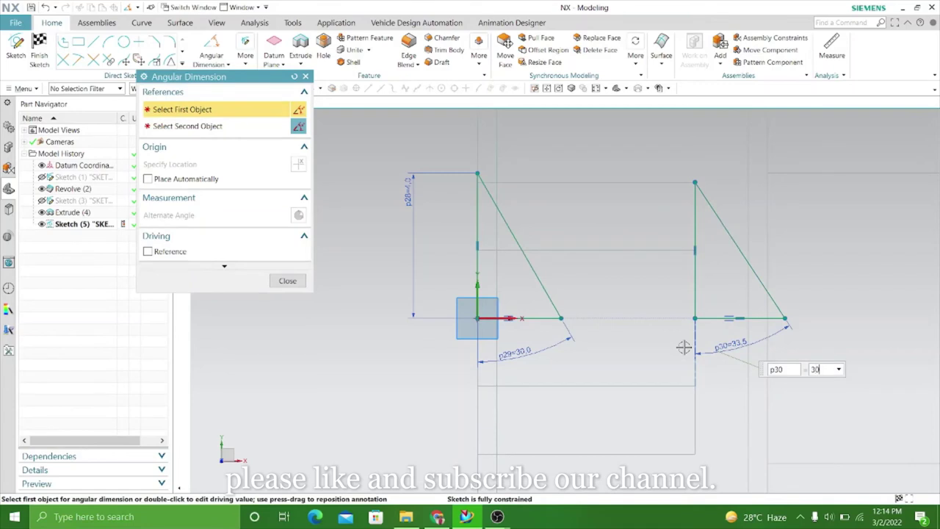
key(Return)
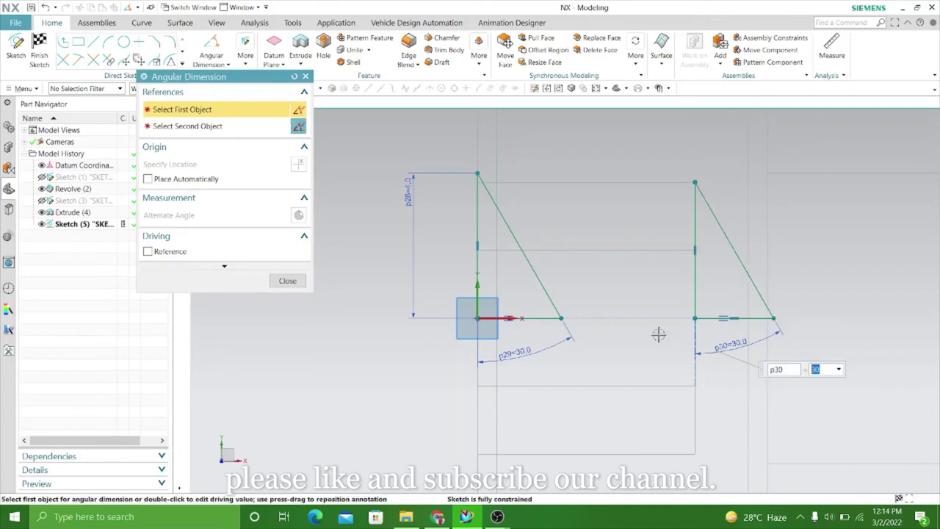
click(287, 281)
- Check the right vertical line's options, then close them without changing anything
scroll(504, 294, up, 3)
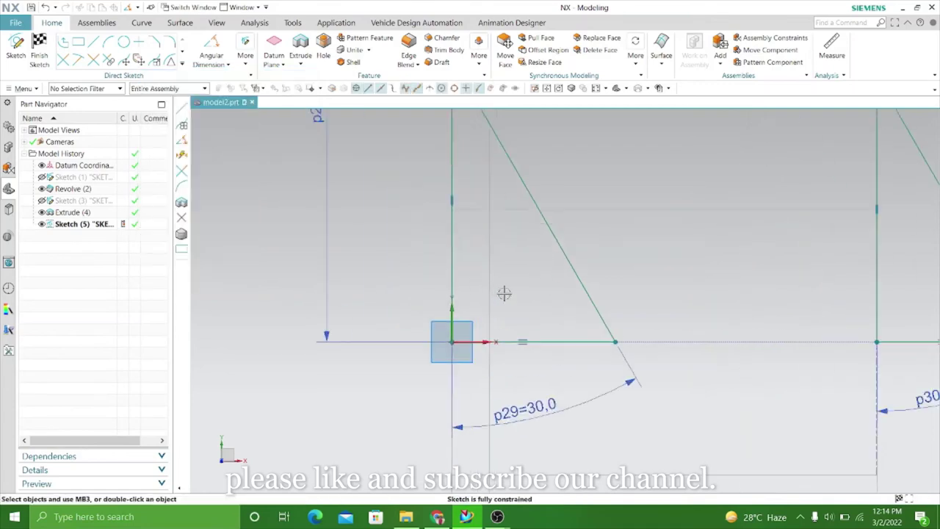
scroll(360, 300, down, 3)
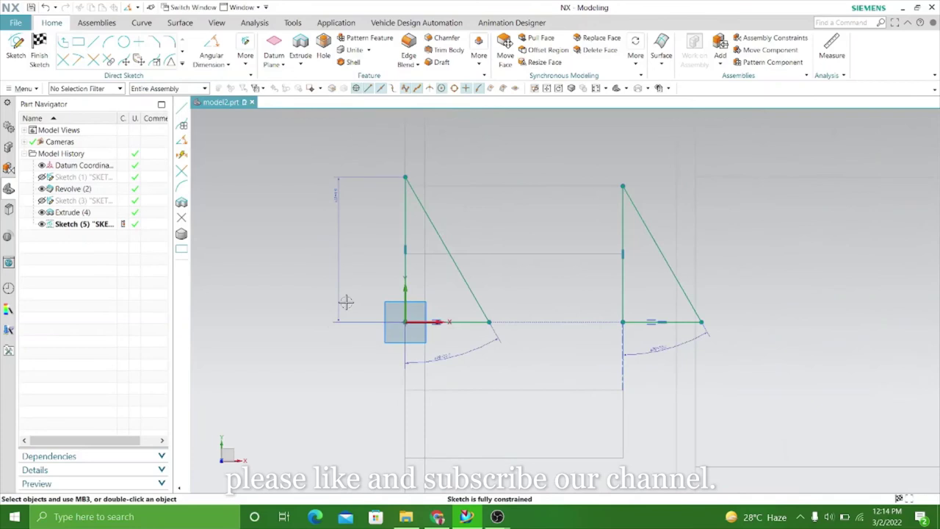
right_click(623, 286)
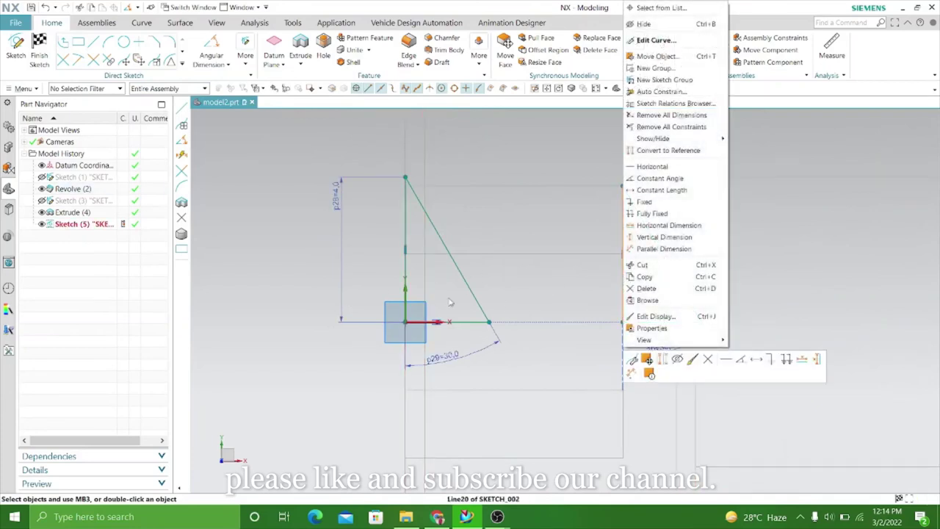
click(283, 292)
scroll(603, 283, down, 2)
scroll(541, 247, down, 3)
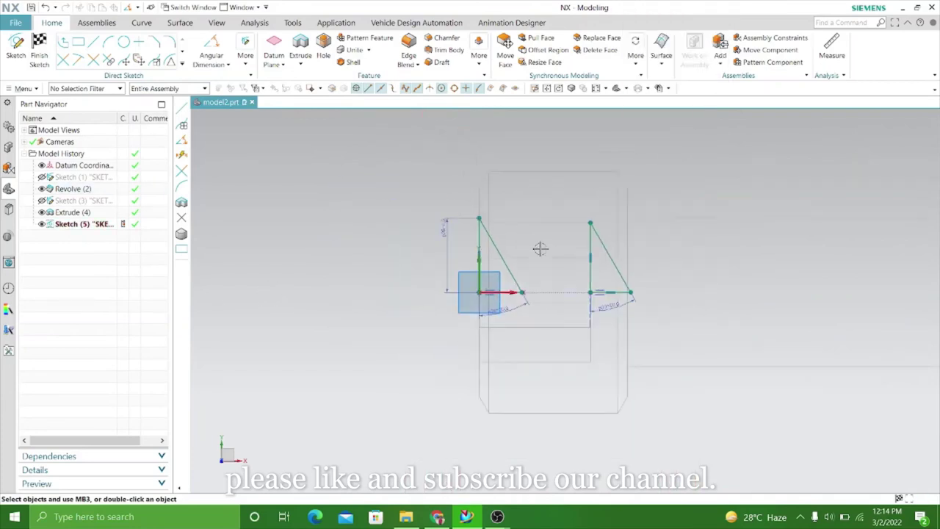
scroll(390, 278, up, 2)
scroll(384, 281, down, 1)
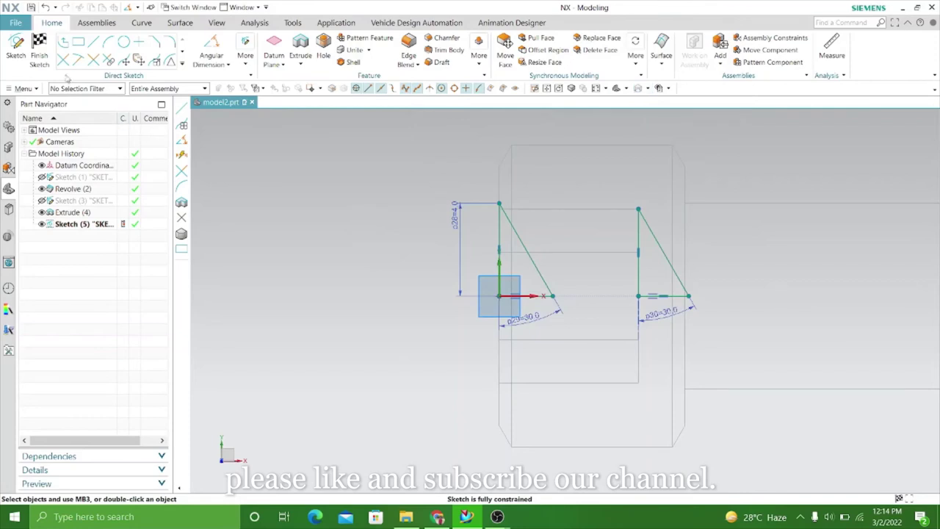
- Finish Sketch (5) and show the screw with the Shaded with Edges rendering style
click(41, 58)
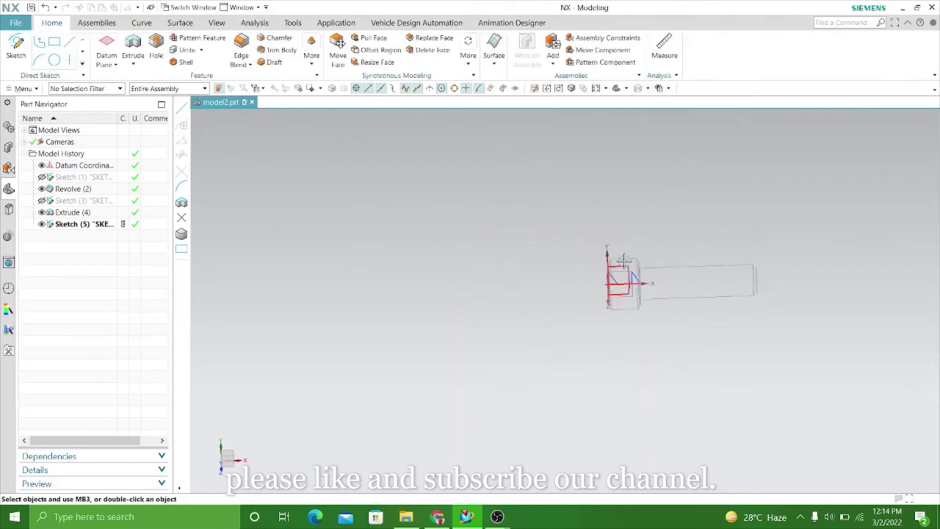
scroll(642, 278, up, 2)
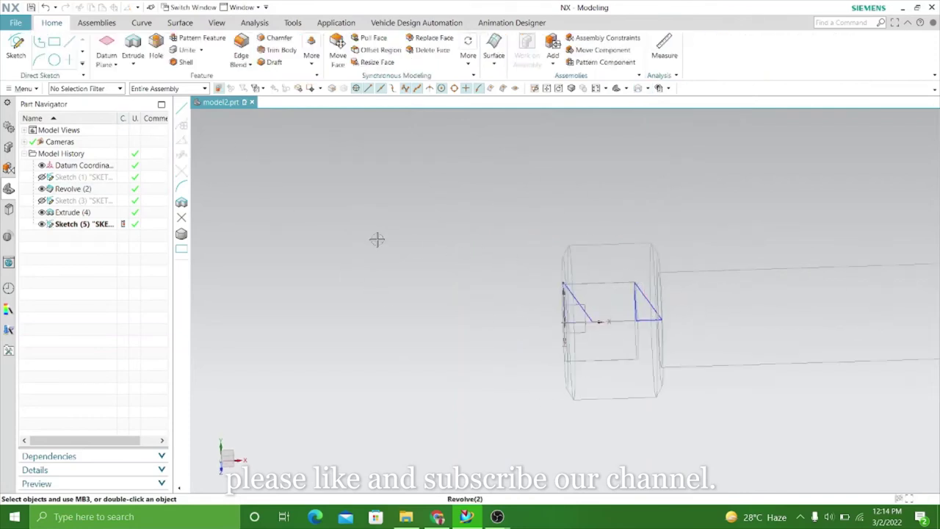
click(134, 64)
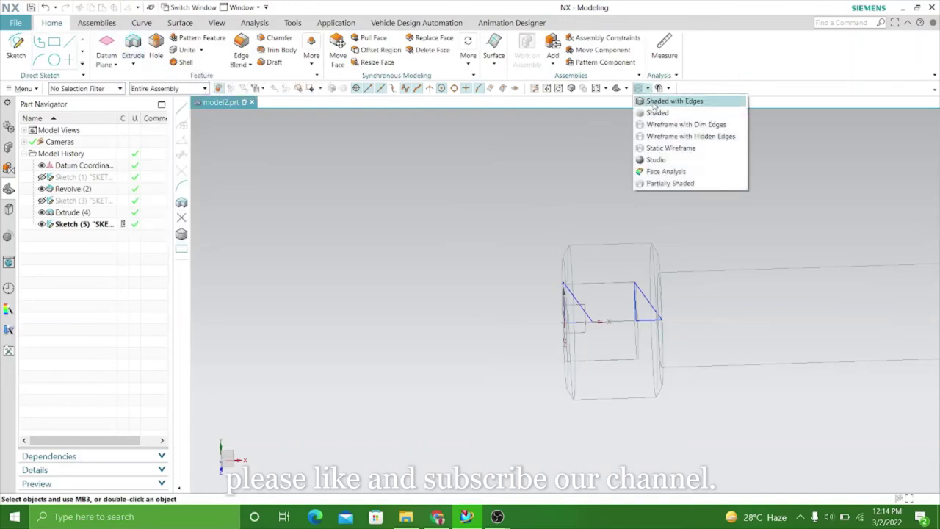
click(672, 101)
scroll(390, 230, down, 2)
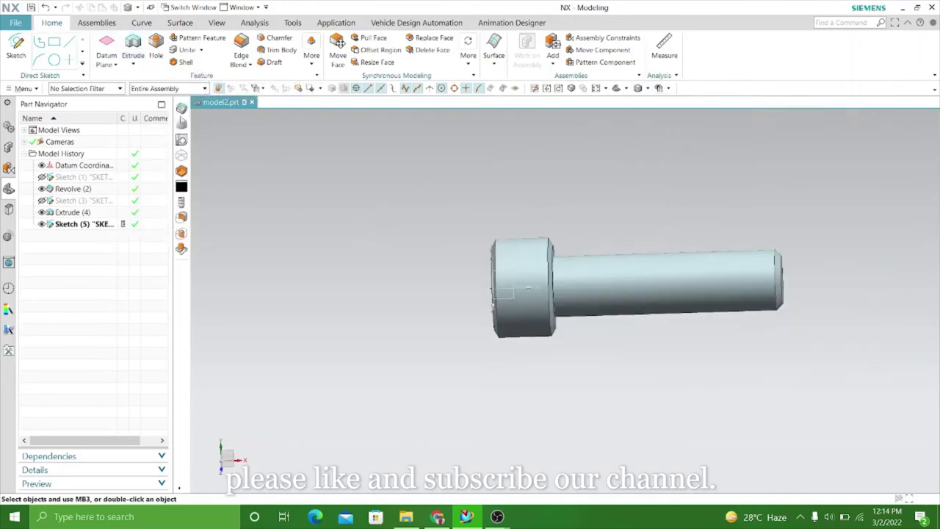
- Start a Revolve and select the two triangle sketches under the hex socket as its section
click(136, 69)
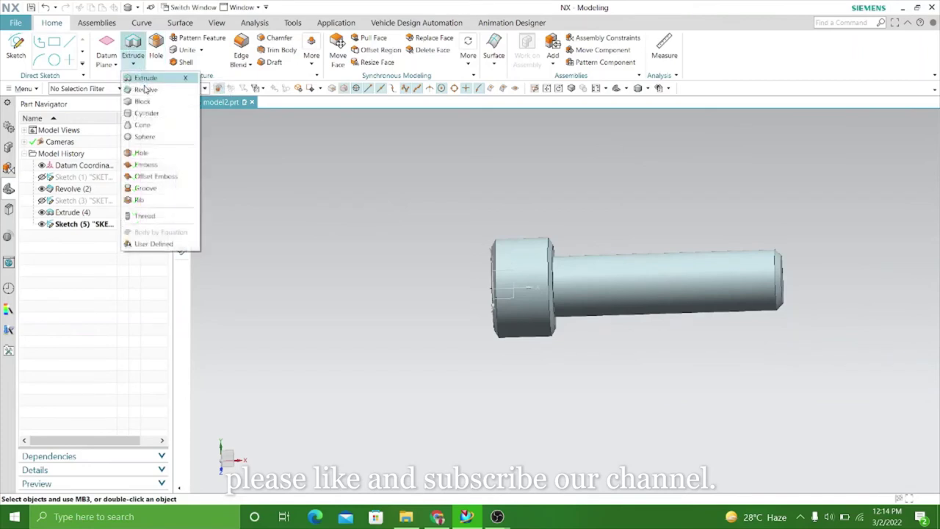
click(147, 101)
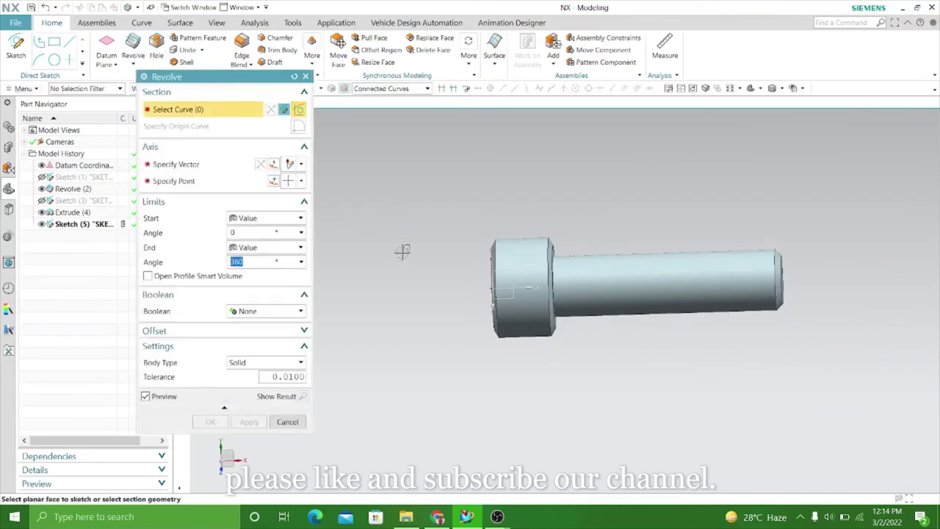
middle_drag(404, 253, 455, 225)
scroll(478, 280, up, 3)
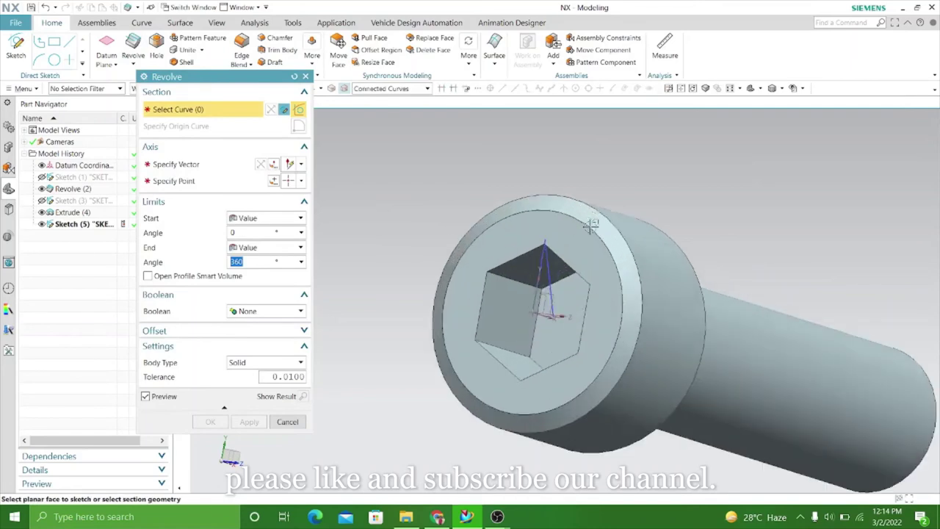
scroll(492, 309, up, 3)
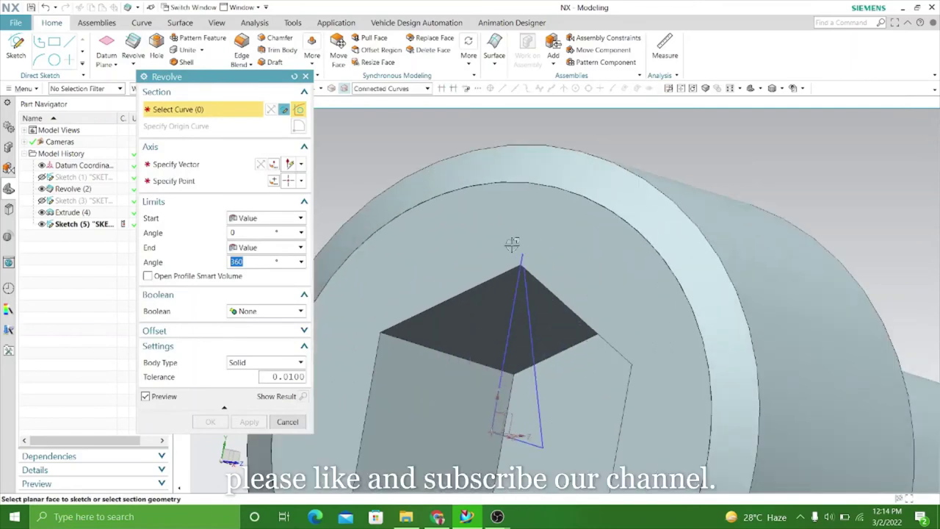
click(508, 326)
scroll(485, 206, down, 3)
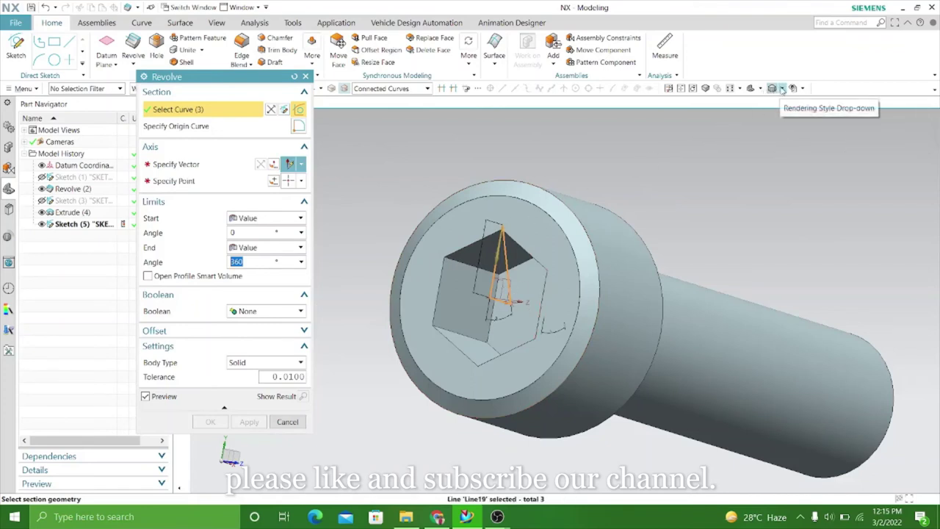
click(783, 88)
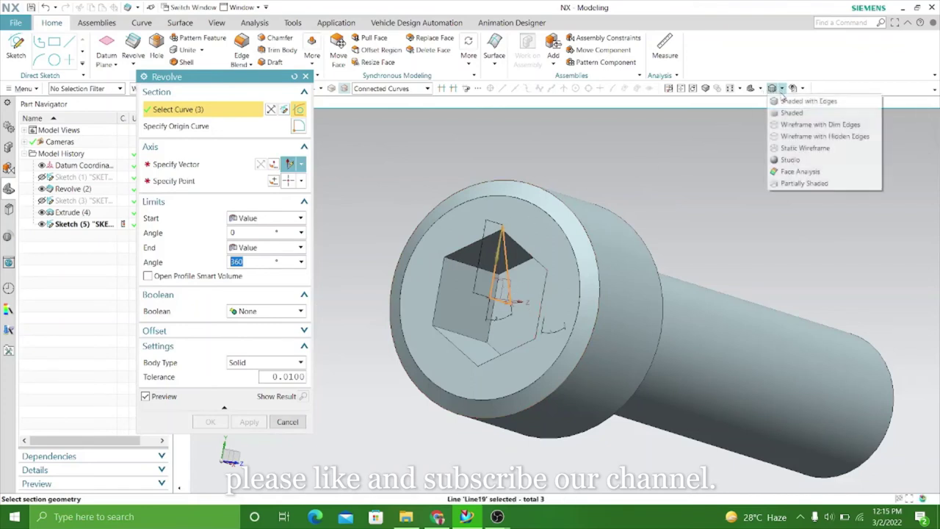
click(801, 149)
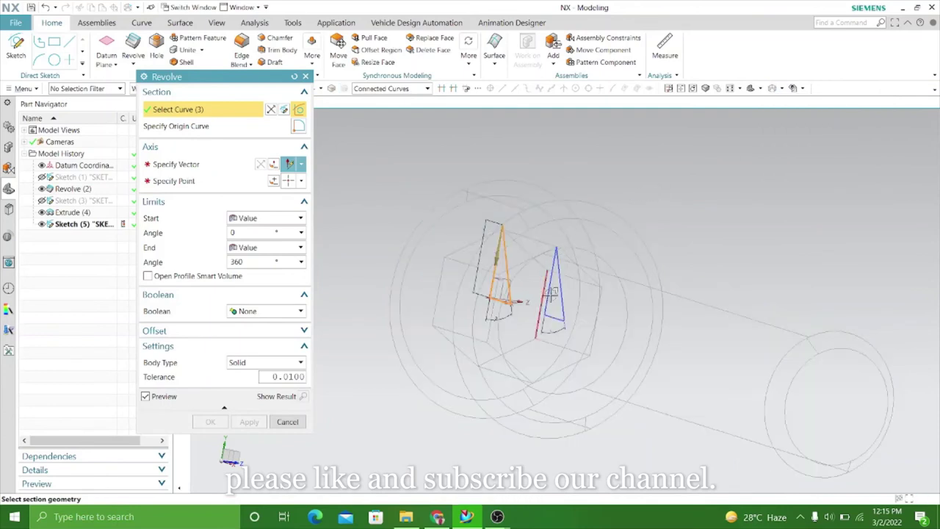
click(551, 295)
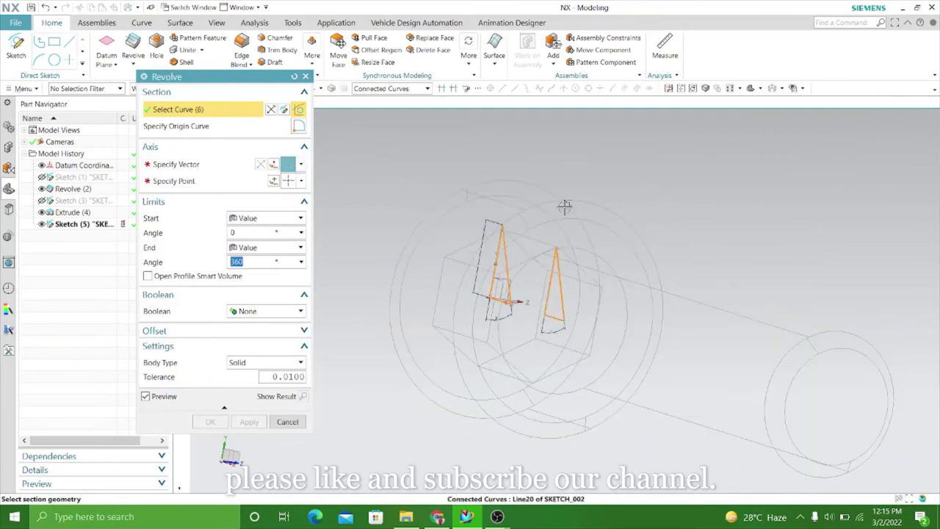
click(783, 88)
click(801, 101)
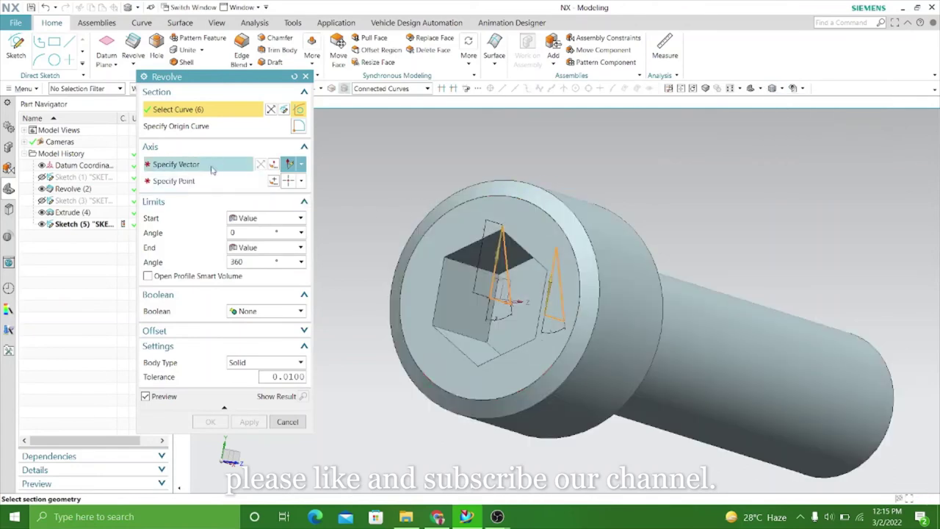
- Set the revolve axis to the X vector through the origin point
click(176, 164)
scroll(433, 177, down, 2)
middle_drag(640, 180, 848, 241)
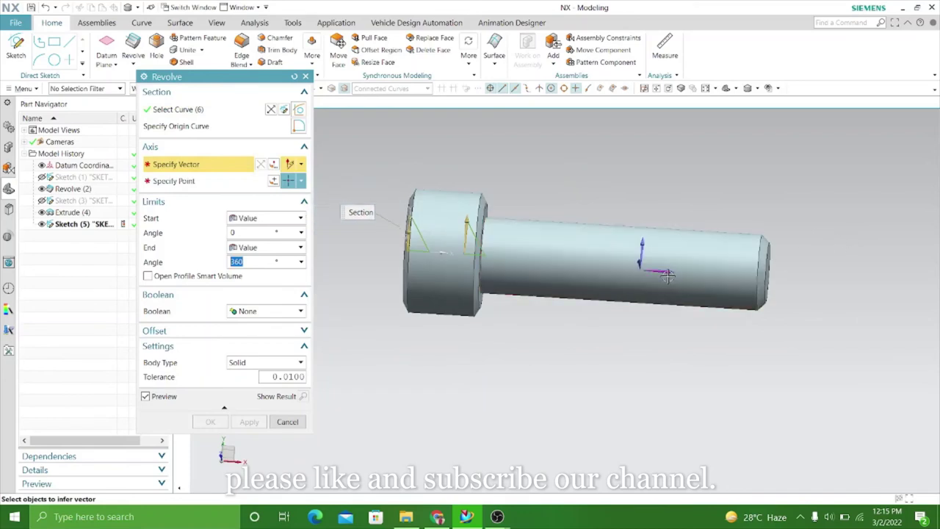
click(665, 273)
middle_drag(360, 271, 401, 286)
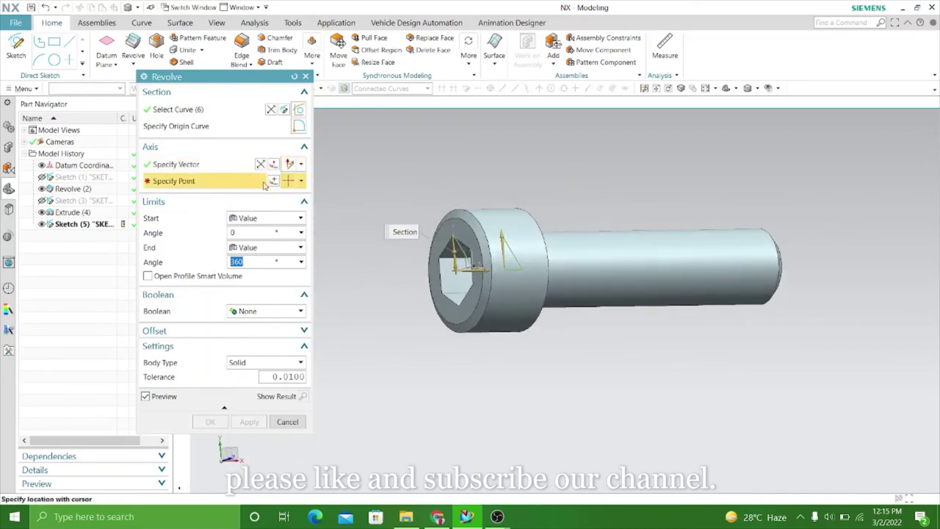
key(Escape)
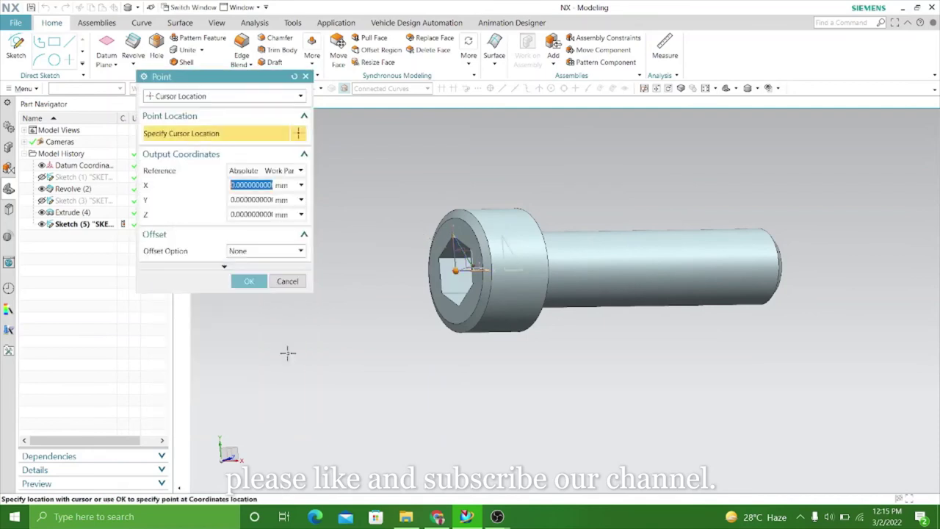
click(260, 285)
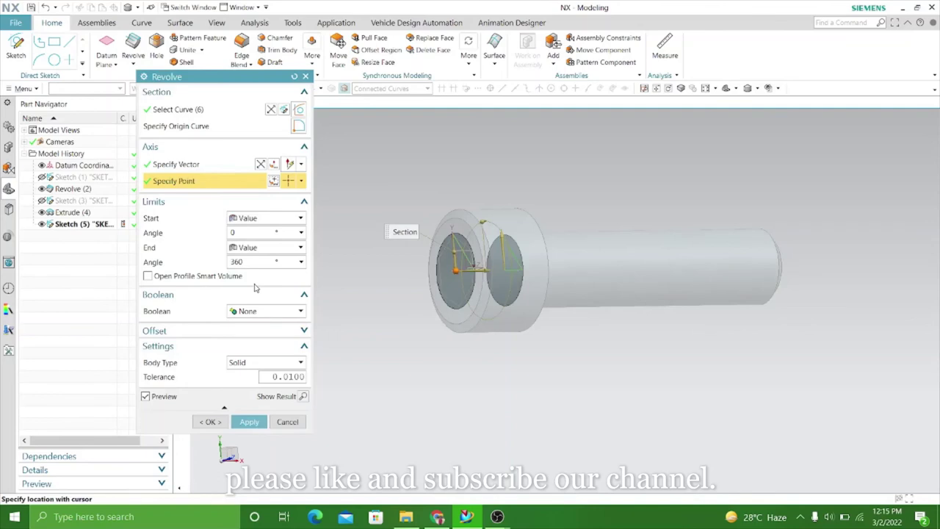
- Set Boolean to Subtract and apply the 360° revolved cut to the screw
click(301, 313)
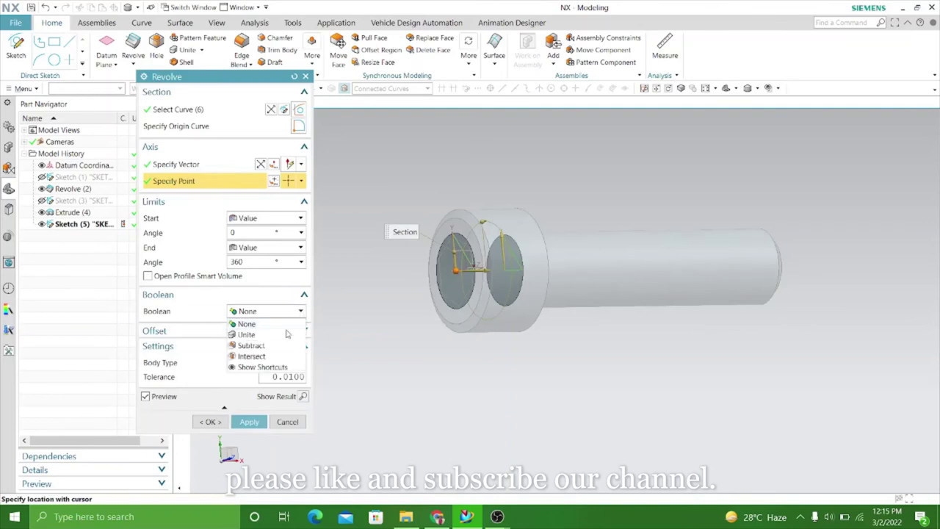
click(287, 345)
middle_drag(366, 322, 348, 317)
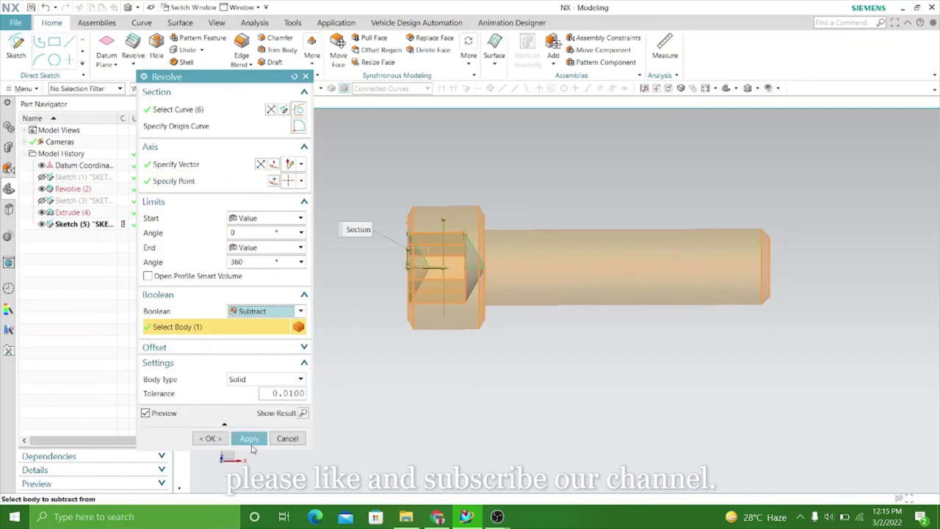
click(250, 438)
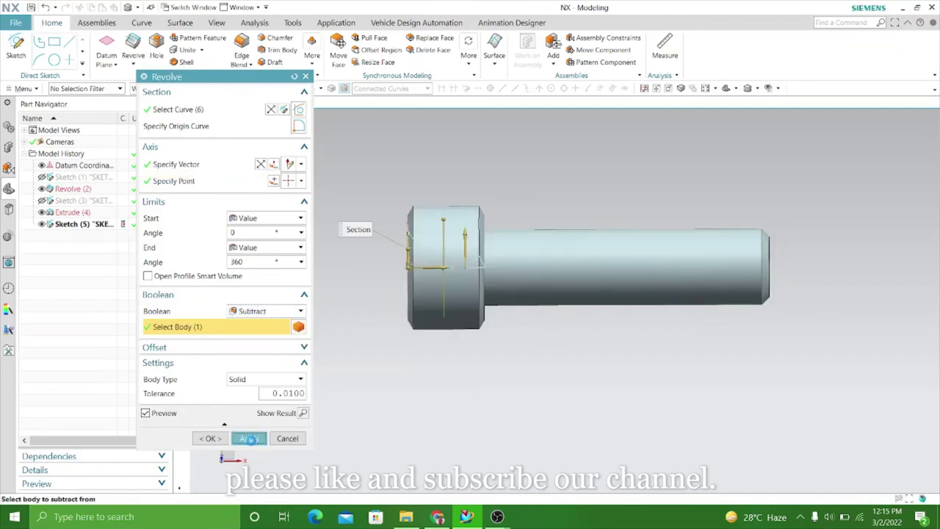
click(287, 439)
mouse_move(304, 360)
middle_down()
mouse_move(371, 330)
mouse_move(377, 315)
mouse_move(350, 318)
middle_up()
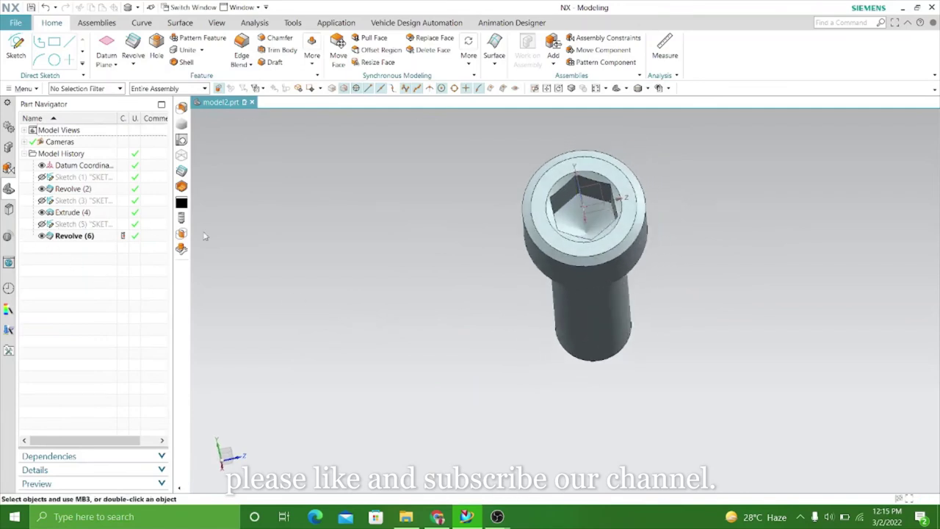
mouse_move(375, 243)
middle_down()
mouse_move(380, 254)
mouse_move(360, 262)
mouse_move(378, 232)
mouse_move(312, 244)
mouse_move(382, 231)
mouse_move(337, 231)
mouse_move(319, 221)
mouse_move(361, 248)
middle_up()
scroll(467, 195, up, 2)
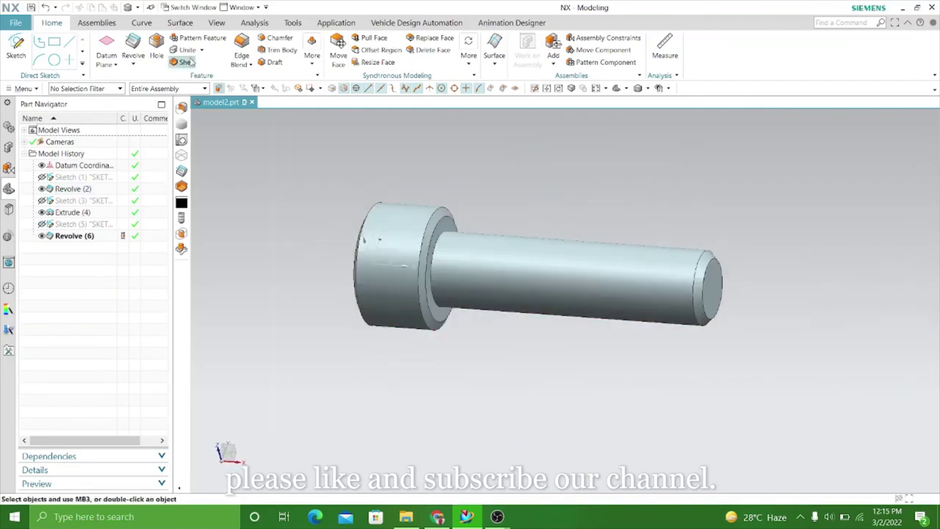
- Add a detailed right-hand 1.25 mm pitch thread on the shank face, starting at its end face
click(312, 69)
scroll(315, 426, down, 1)
scroll(314, 426, down, 1)
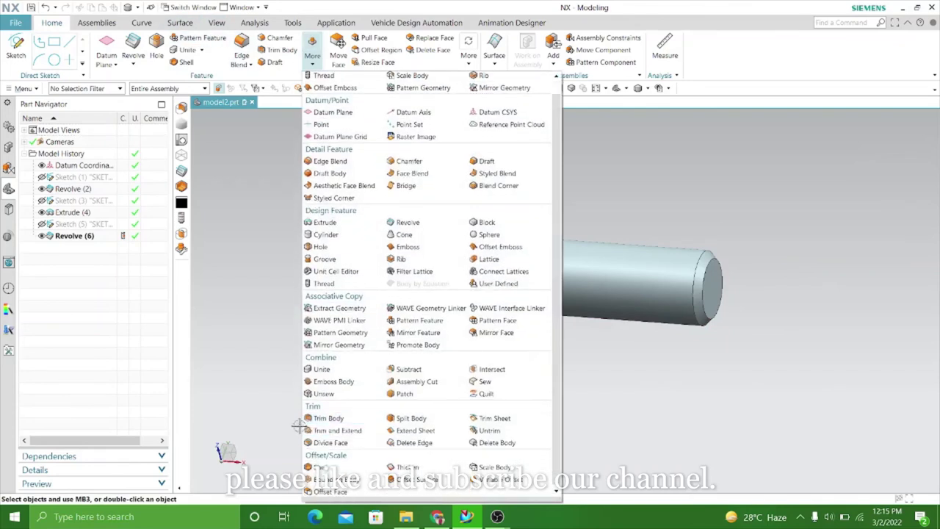
click(330, 286)
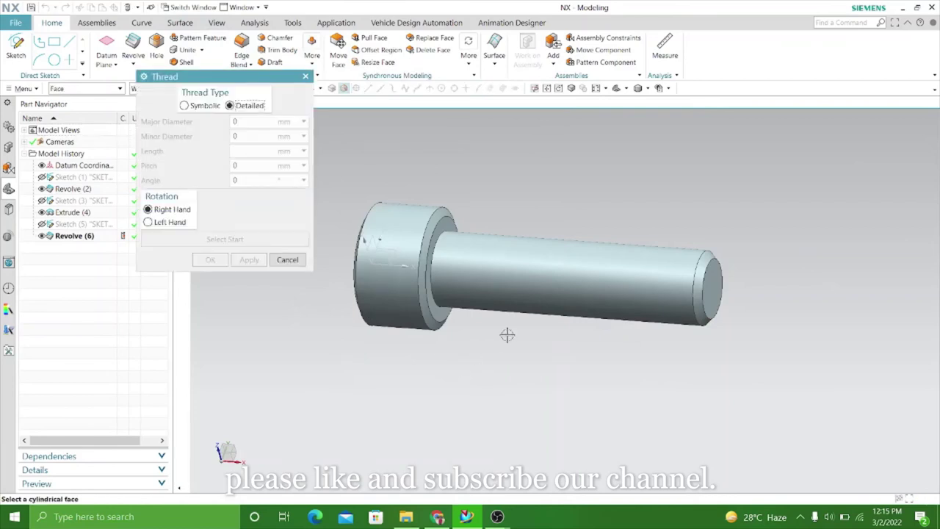
click(590, 294)
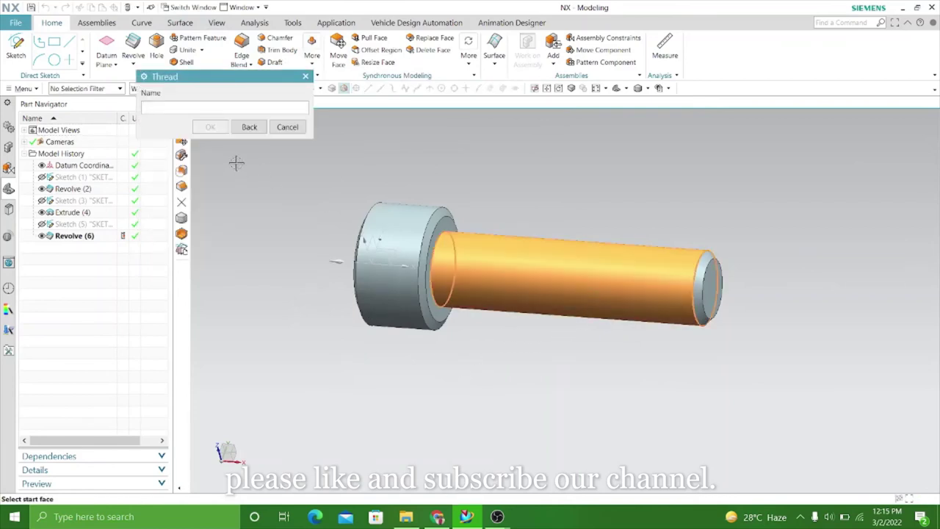
click(713, 289)
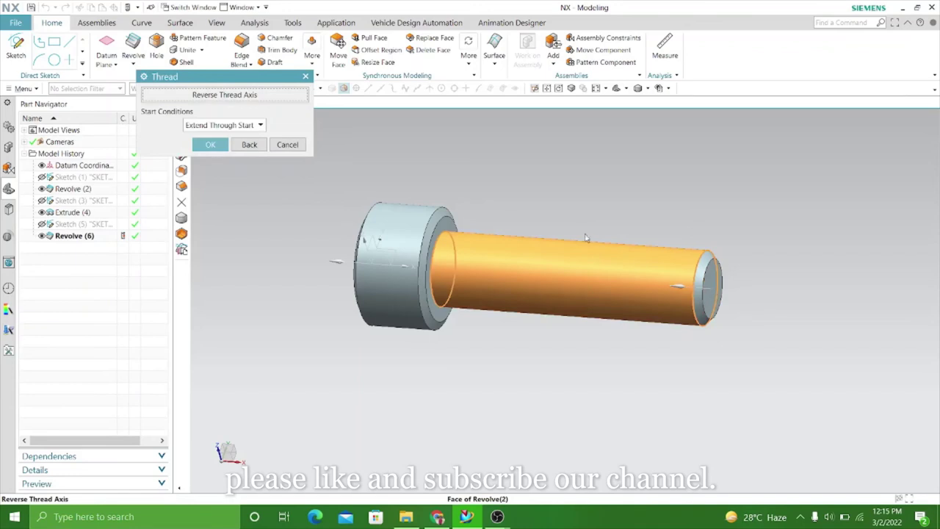
click(209, 146)
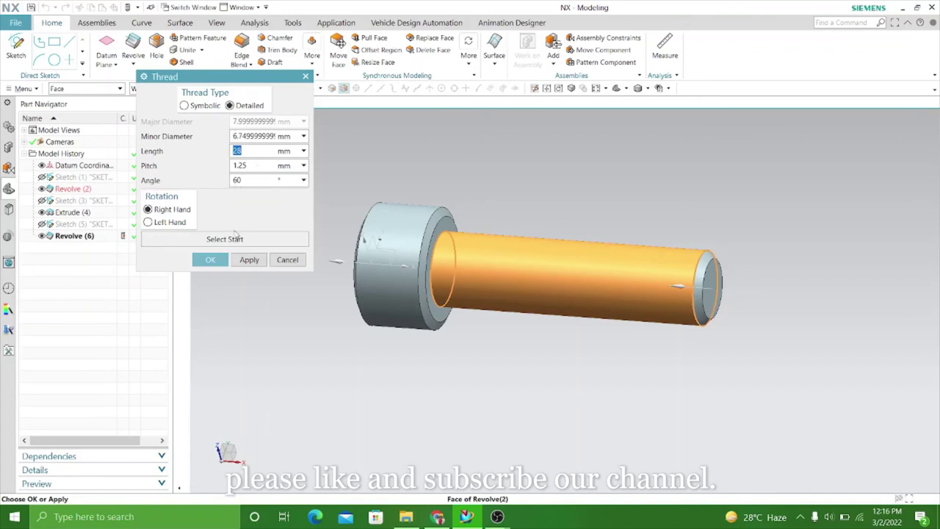
click(211, 260)
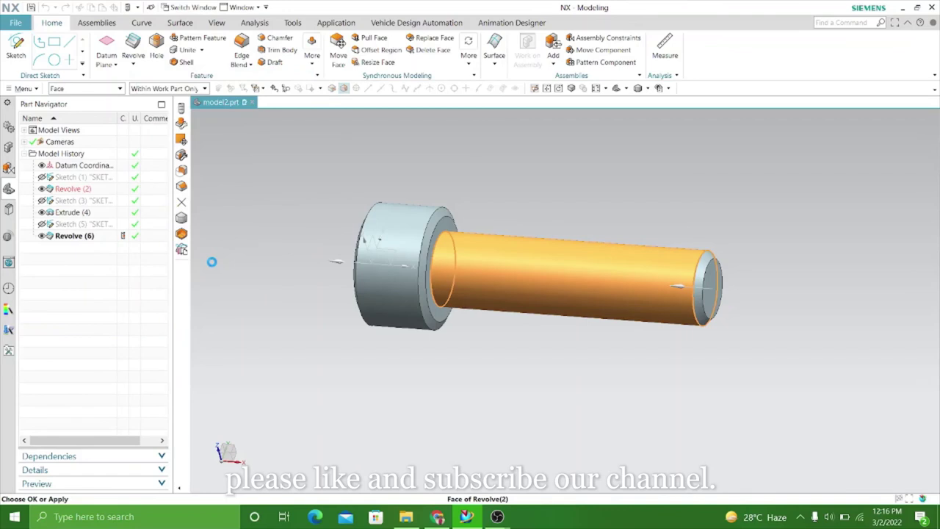
mouse_move(309, 360)
middle_down()
mouse_move(346, 342)
mouse_move(405, 335)
middle_up()
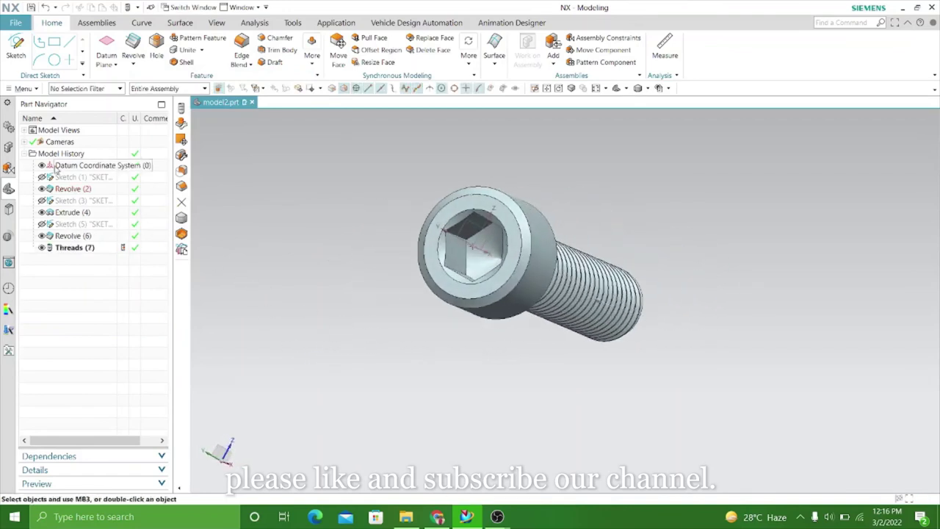
mouse_move(307, 297)
middle_down()
mouse_move(243, 264)
mouse_move(243, 238)
mouse_move(330, 176)
mouse_move(395, 201)
mouse_move(277, 223)
middle_up()
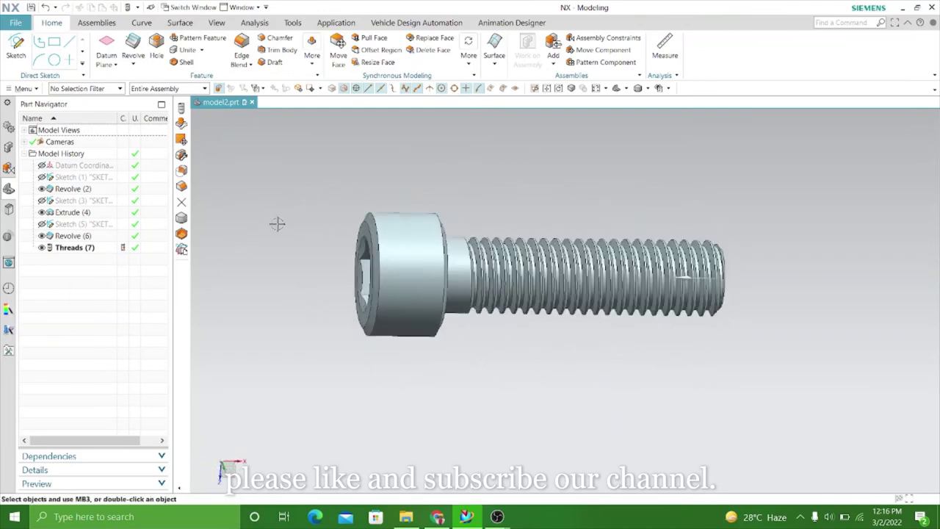
click(217, 24)
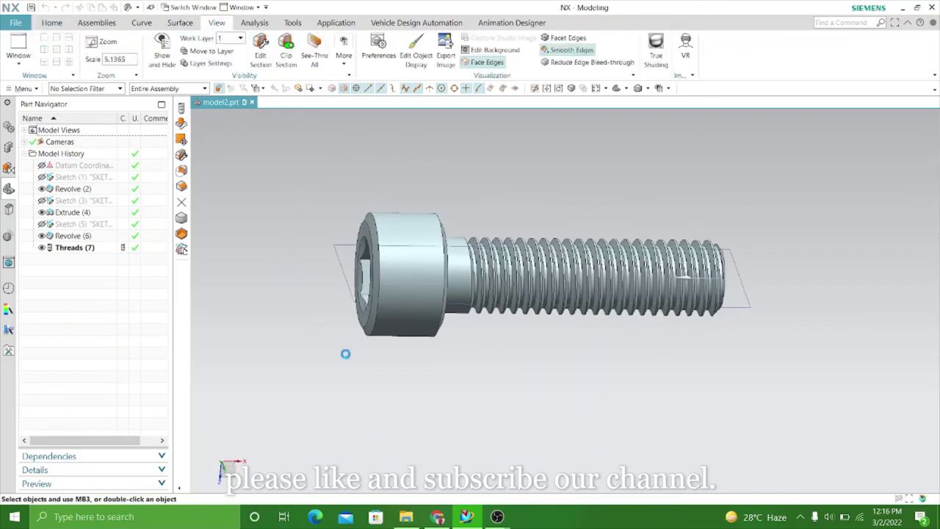
key(ctrl+h)
middle_drag(357, 383, 374, 324)
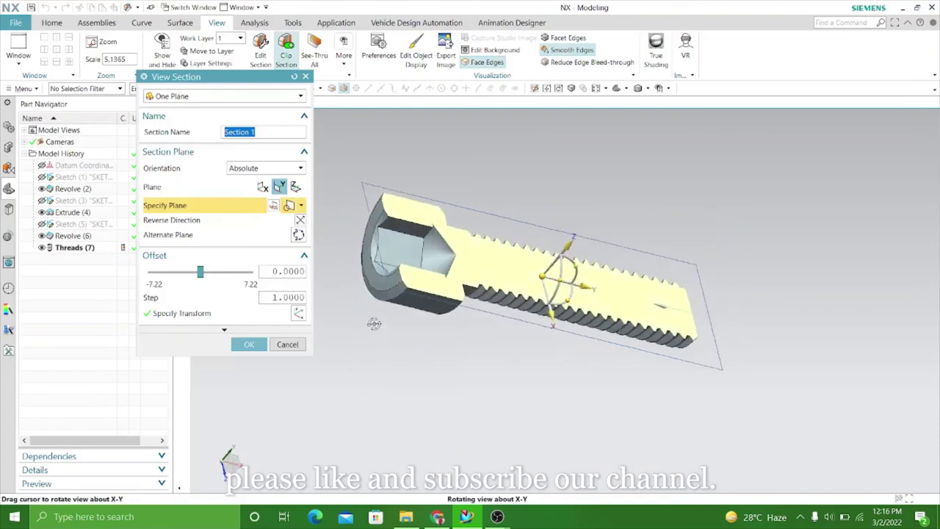
scroll(349, 226, up, 2)
scroll(345, 242, up, 2)
scroll(316, 234, up, 1)
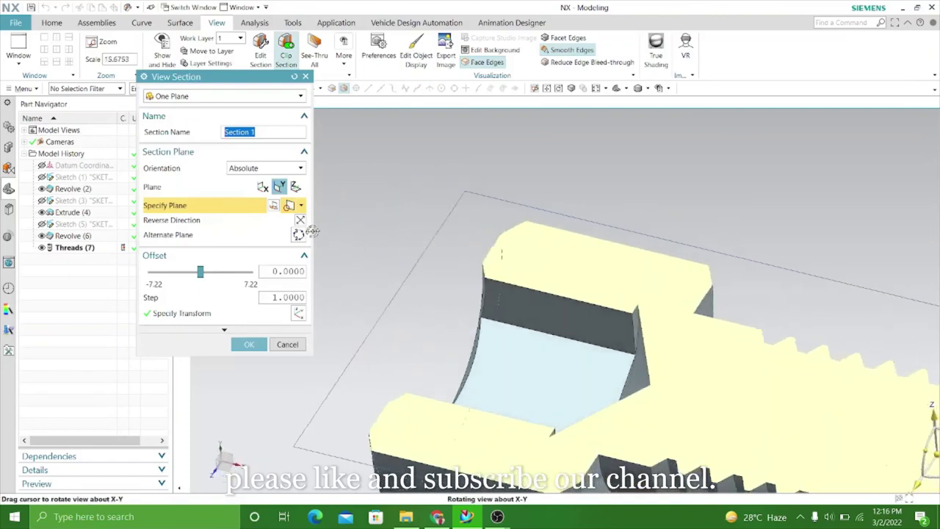
mouse_move(313, 231)
middle_down()
mouse_move(301, 218)
mouse_move(319, 238)
mouse_move(305, 252)
mouse_move(341, 273)
mouse_move(335, 248)
mouse_move(548, 247)
mouse_move(517, 324)
mouse_move(582, 207)
mouse_move(521, 269)
mouse_move(510, 294)
middle_up()
scroll(336, 247, down, 3)
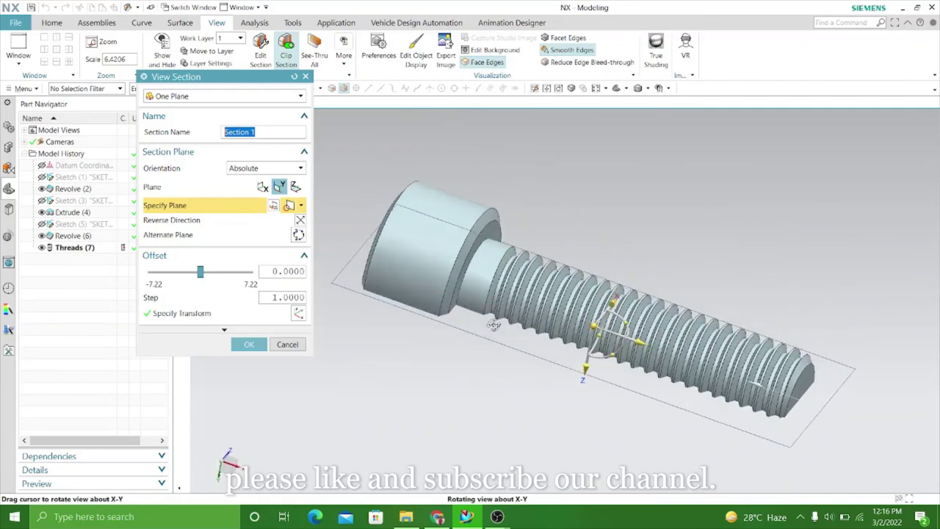
click(287, 344)
mouse_move(302, 327)
middle_down()
mouse_move(419, 210)
mouse_move(487, 214)
mouse_move(467, 230)
middle_up()
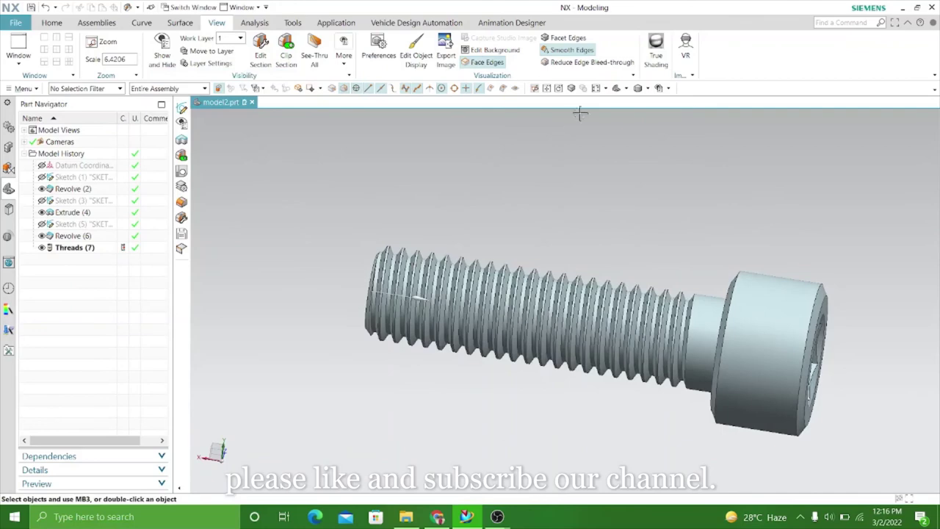
- Switch to Shaded style, enable True Shading and apply a glossy dark blue global material
click(647, 88)
click(657, 113)
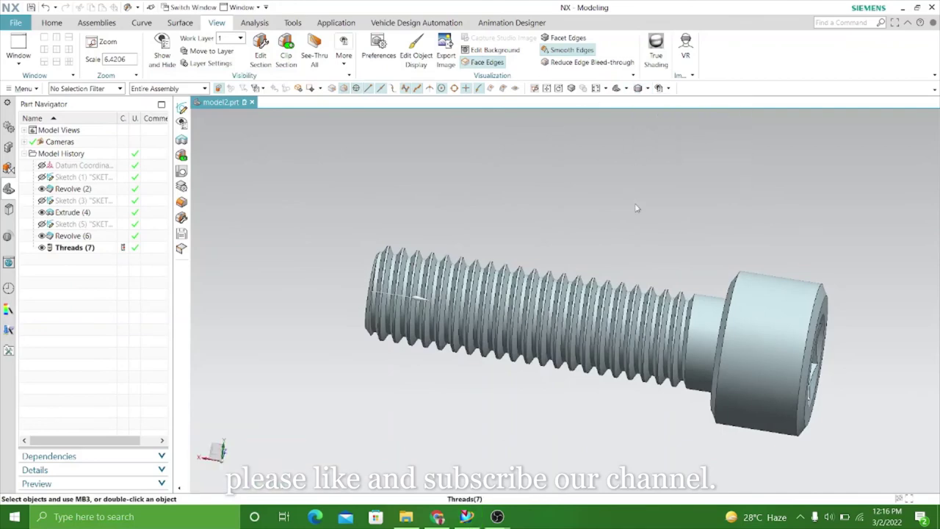
mouse_move(664, 238)
middle_down()
mouse_move(527, 185)
mouse_move(470, 221)
middle_up()
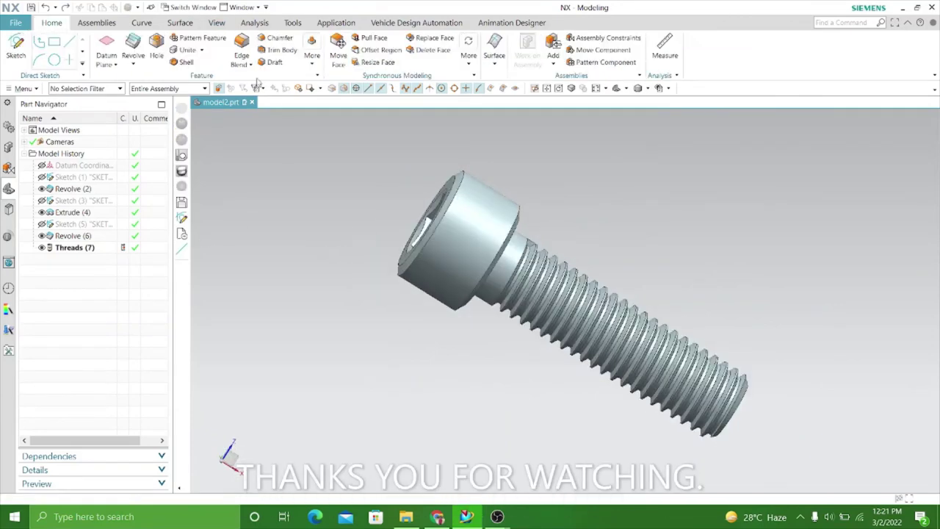
click(219, 23)
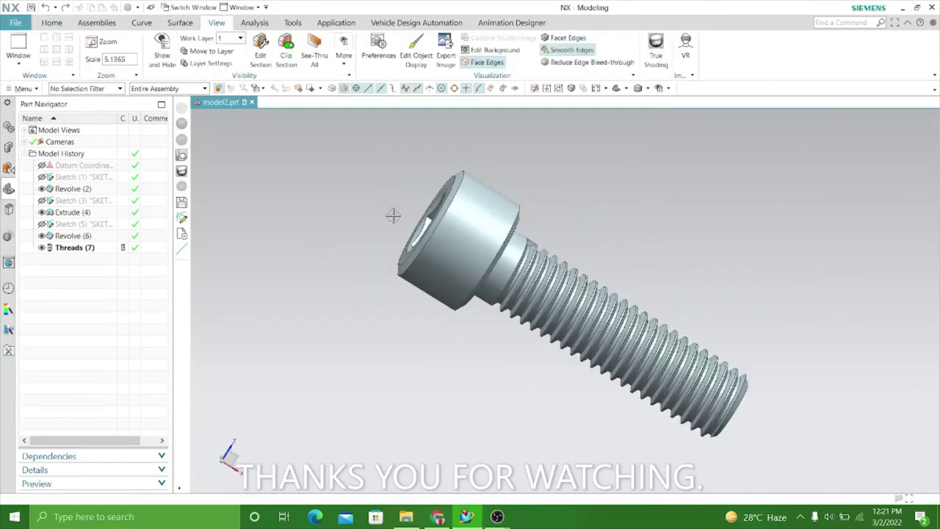
click(656, 48)
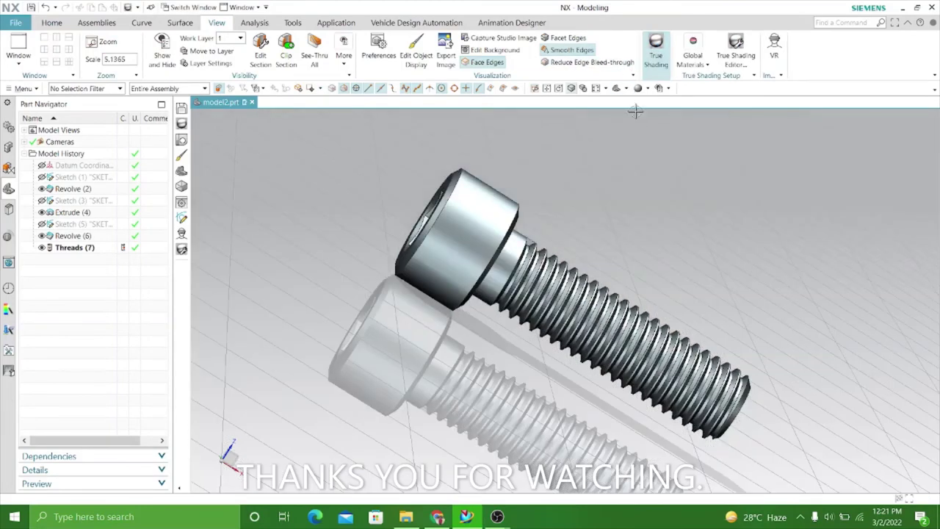
click(707, 66)
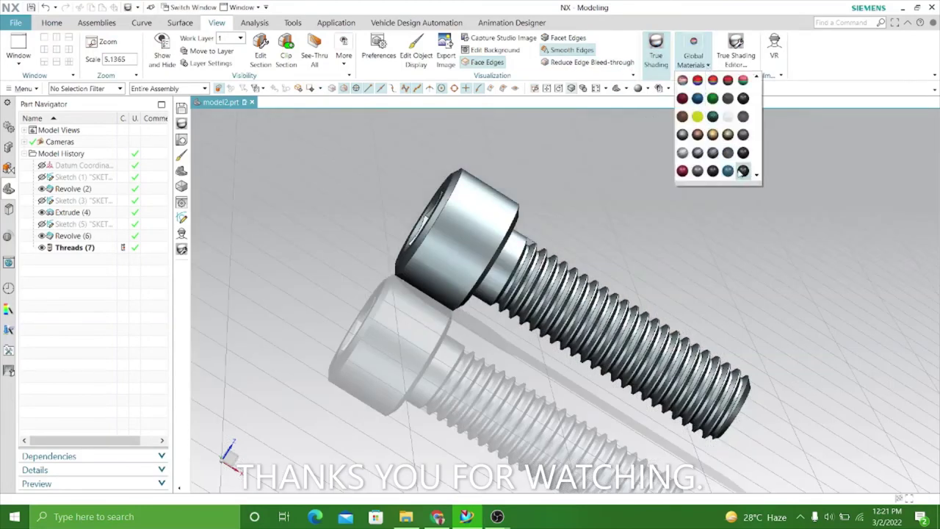
click(728, 171)
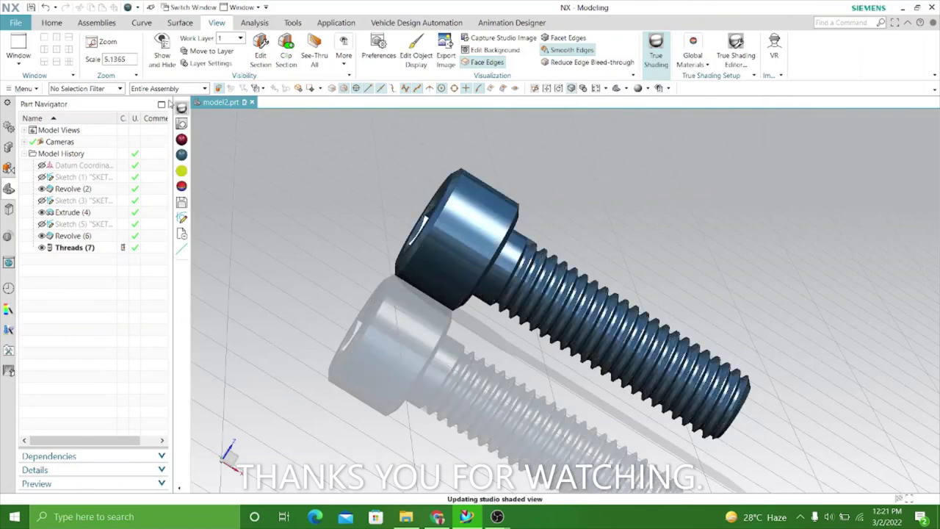
click(53, 23)
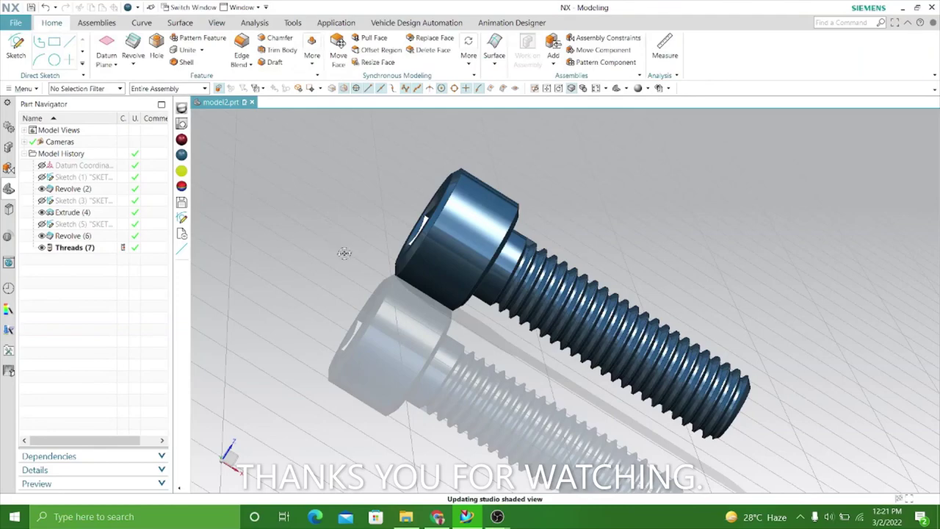
mouse_move(345, 252)
middle_down()
mouse_move(399, 264)
mouse_move(345, 248)
mouse_move(236, 355)
mouse_move(274, 401)
mouse_move(320, 408)
mouse_move(355, 285)
mouse_move(389, 329)
mouse_move(275, 355)
mouse_move(263, 307)
mouse_move(326, 330)
mouse_move(328, 354)
mouse_move(237, 282)
mouse_move(265, 281)
mouse_move(326, 238)
mouse_move(325, 221)
mouse_move(285, 256)
mouse_move(300, 304)
mouse_move(316, 321)
mouse_move(376, 278)
mouse_move(249, 243)
mouse_move(244, 277)
mouse_move(214, 260)
mouse_move(254, 273)
mouse_move(258, 256)
mouse_move(241, 252)
mouse_move(216, 264)
middle_up()
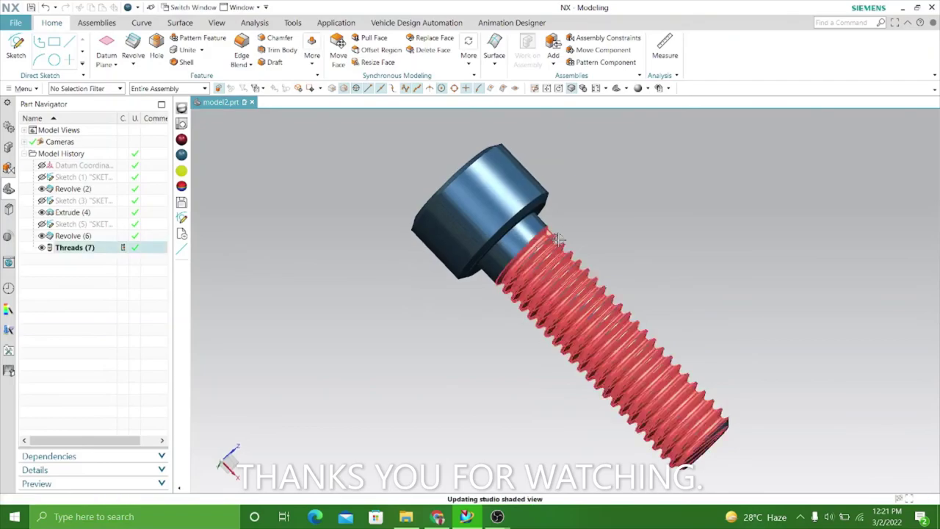